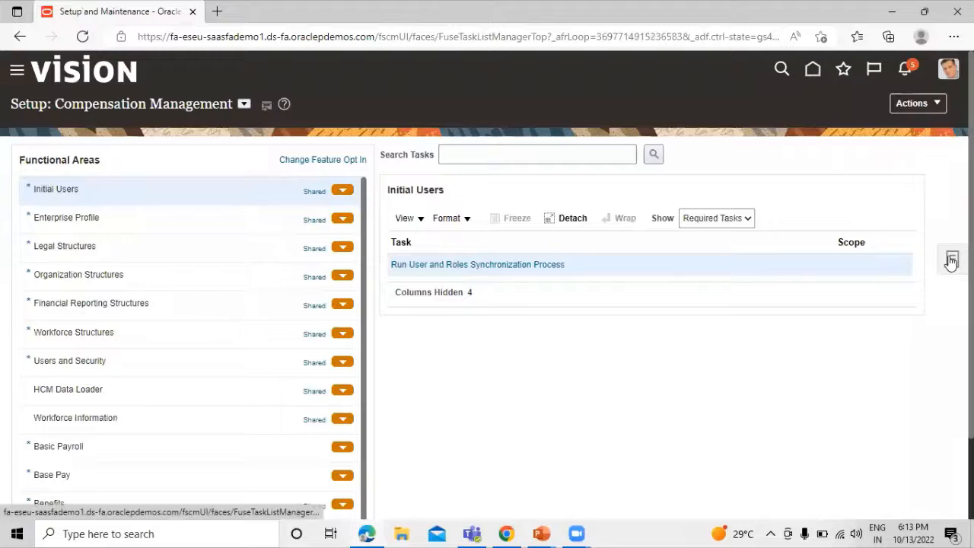
# Search the implementation projects for "scm" and open SCM Implementation Project for Rel13.
pyautogui.click(850, 151)
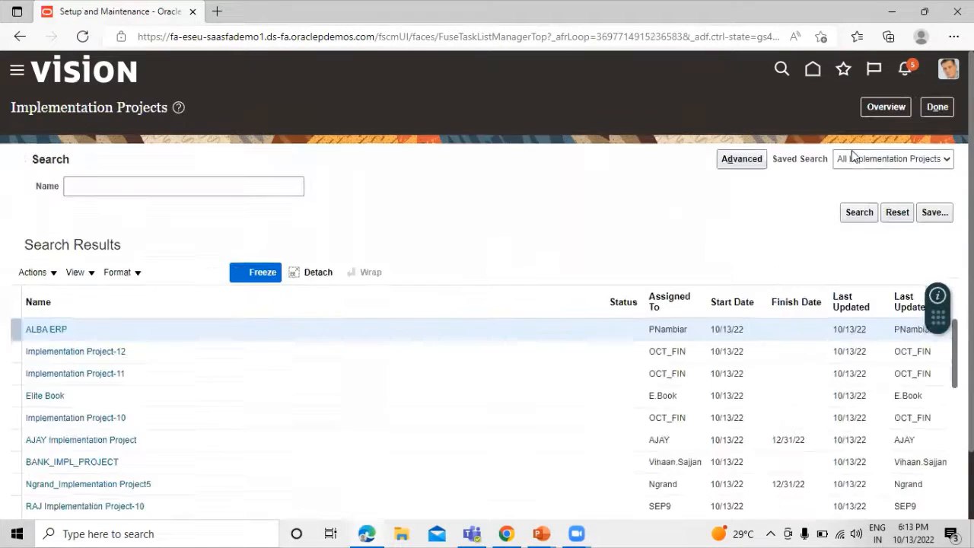
pyautogui.click(145, 178)
pyautogui.write('scm')
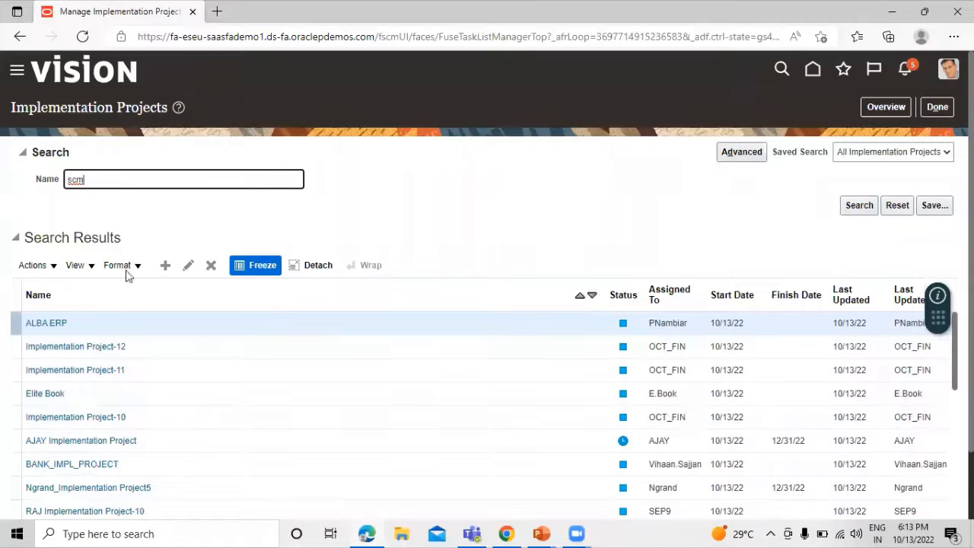
pyautogui.press('Return')
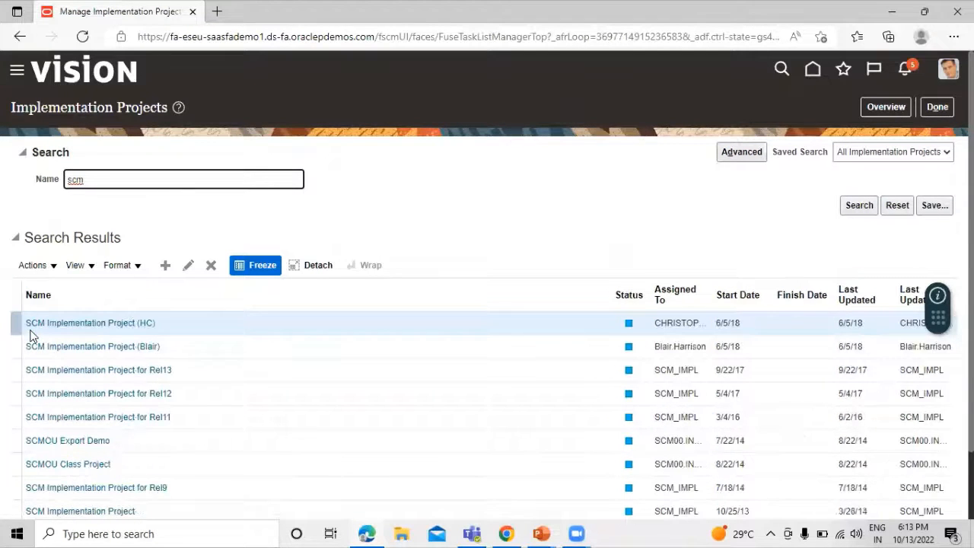
pyautogui.click(116, 371)
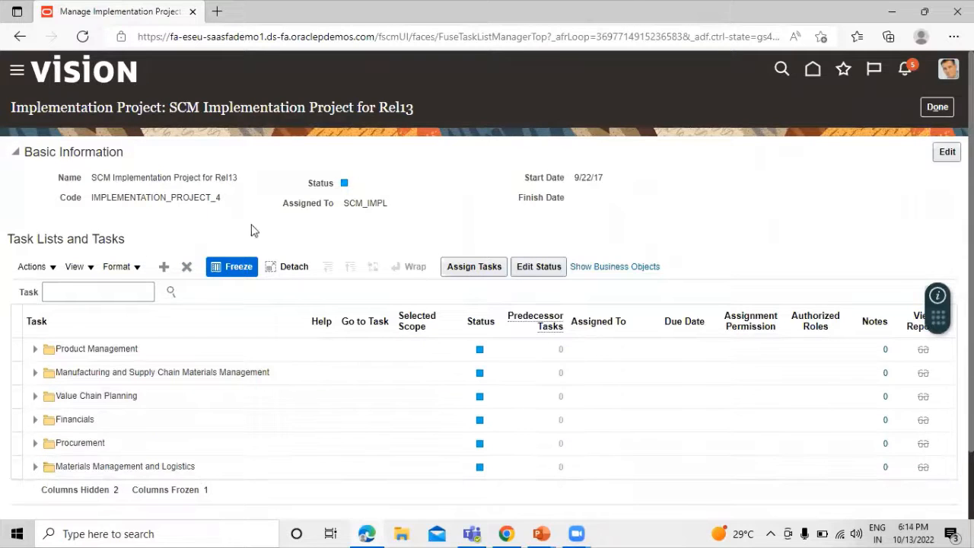
# Add the Order Management offering to the implementation project's task lists.
pyautogui.click(164, 268)
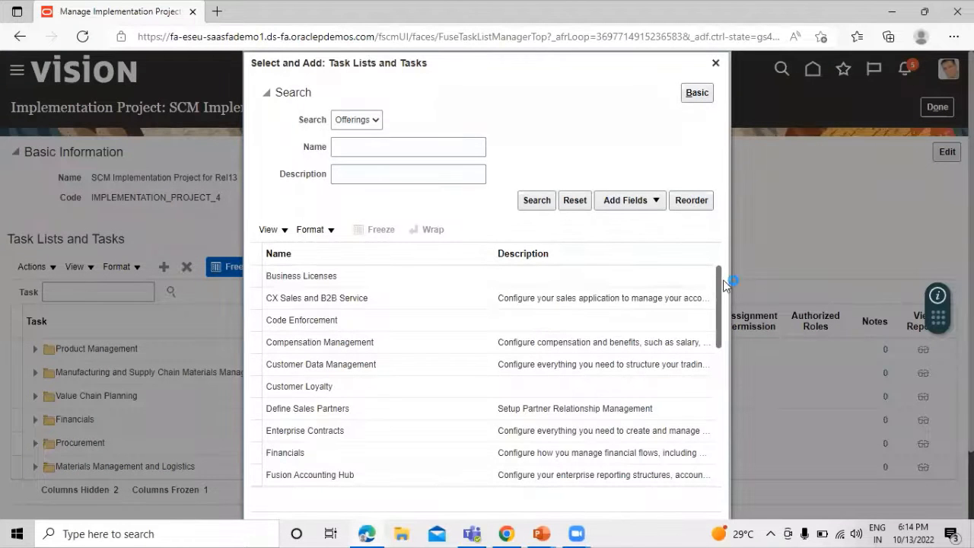
pyautogui.moveTo(722, 283); pyautogui.dragTo(727, 374)
pyautogui.click(340, 408)
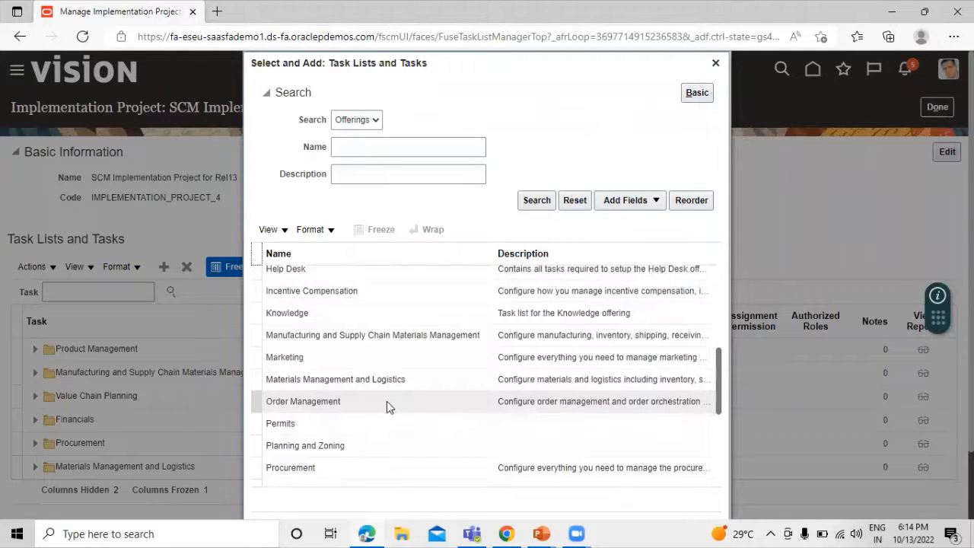
pyautogui.scroll(-1, 814, 323)
pyautogui.scroll(-1, 814, 322)
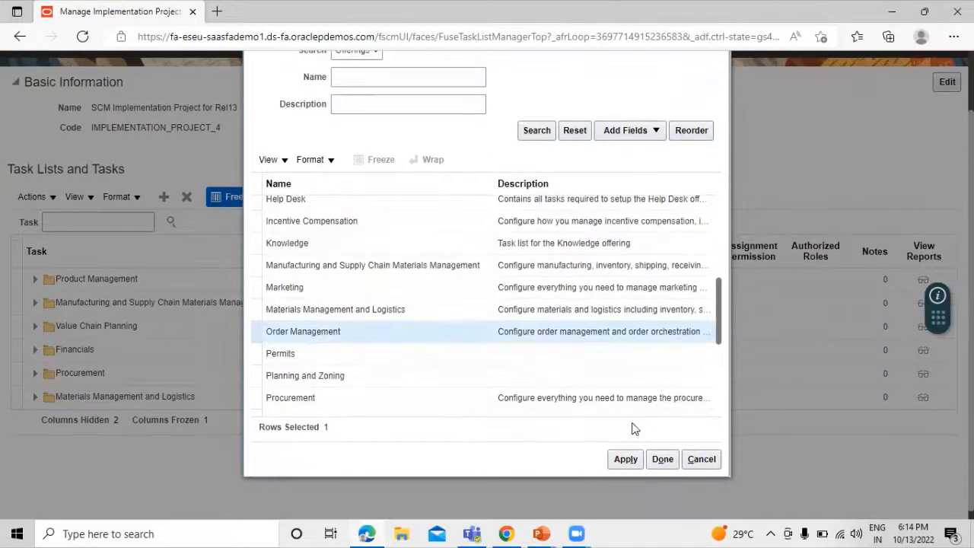
pyautogui.click(631, 461)
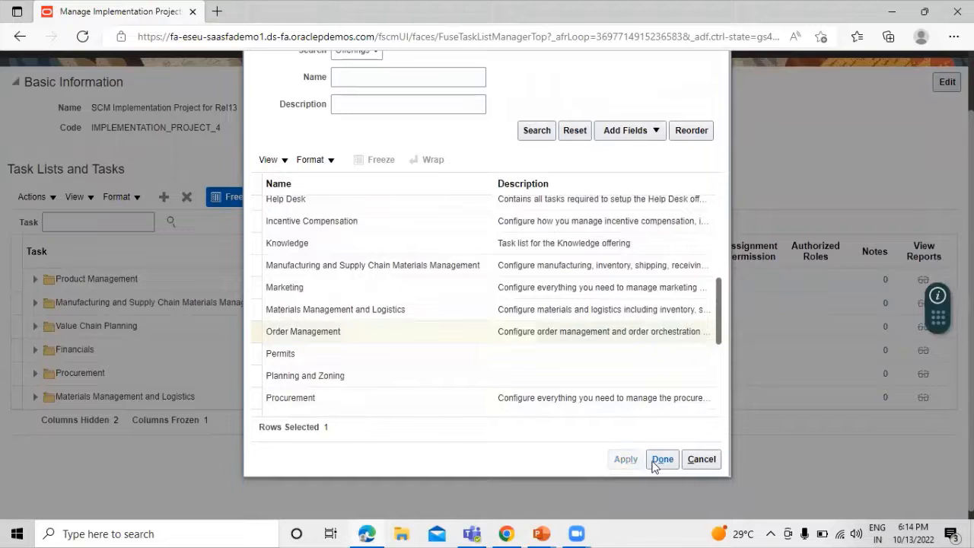
pyautogui.click(660, 459)
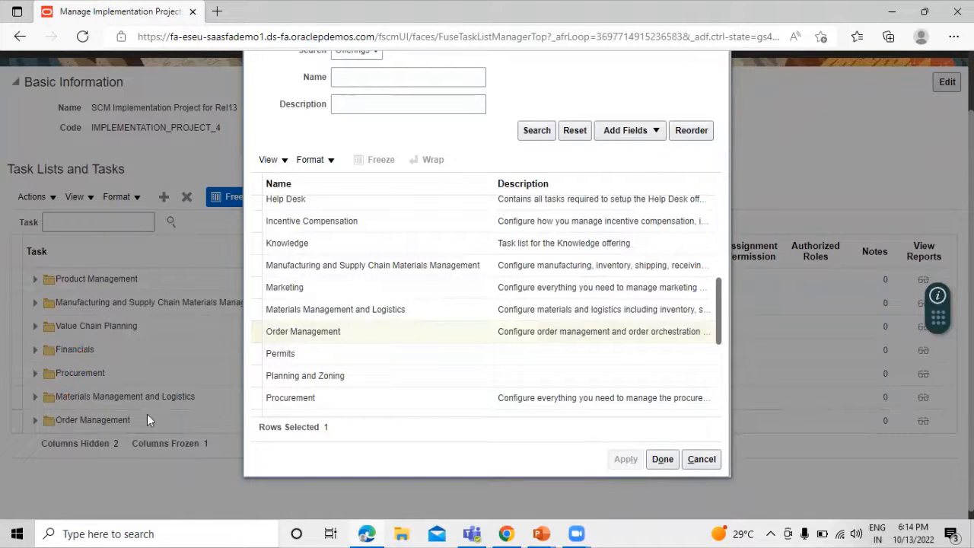
pyautogui.click(663, 460)
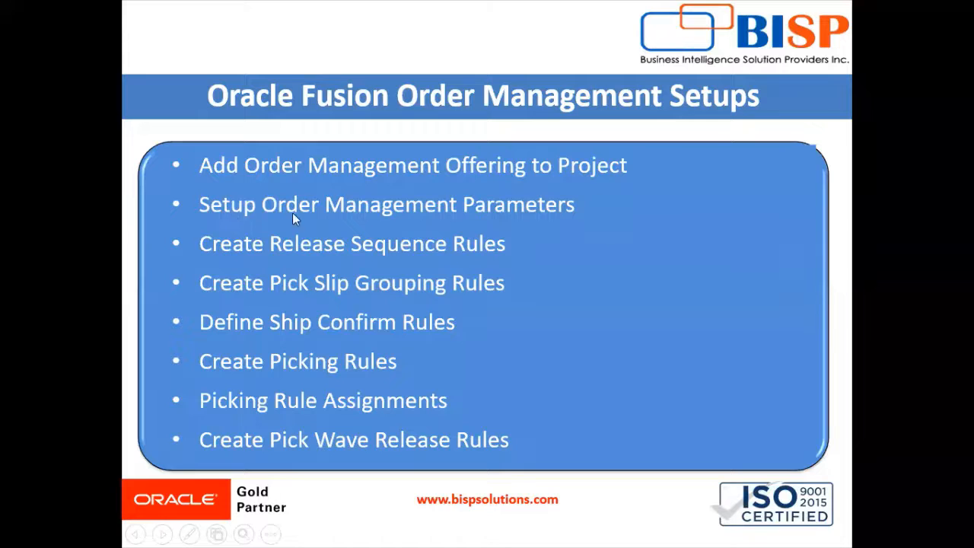
# Return to the implementation project, search its tasks for "manage order management parameters" and go to the Manage Order Management Parameters task.
pyautogui.hotkey('alt', 'Tab')
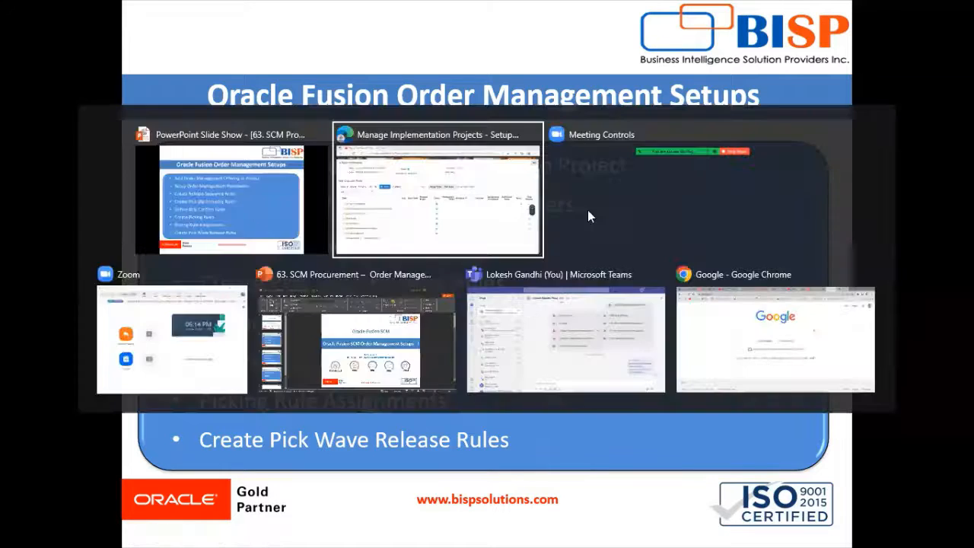
pyautogui.click(131, 222)
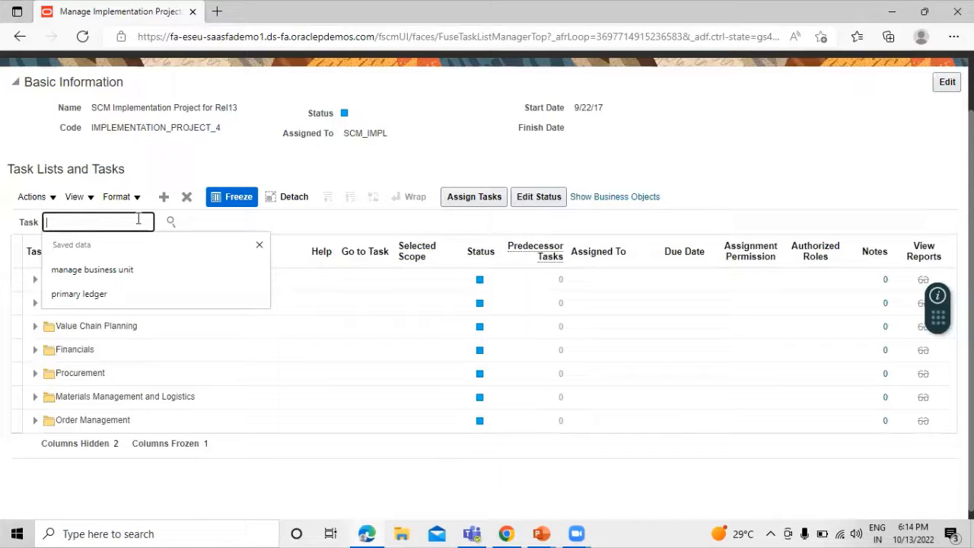
pyautogui.write('manage')
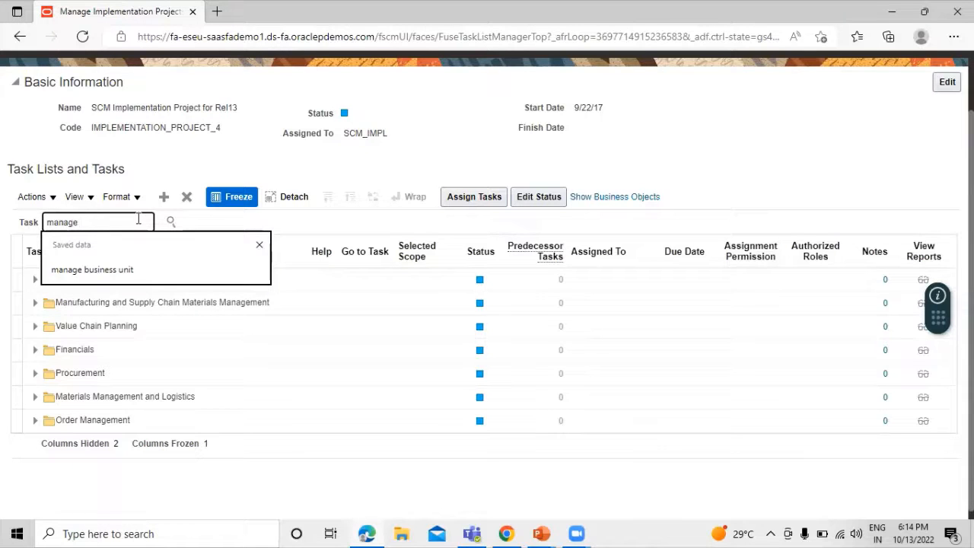
pyautogui.write(' c')
pyautogui.write('rder management')
pyautogui.write(' parameters')
pyautogui.press('Return')
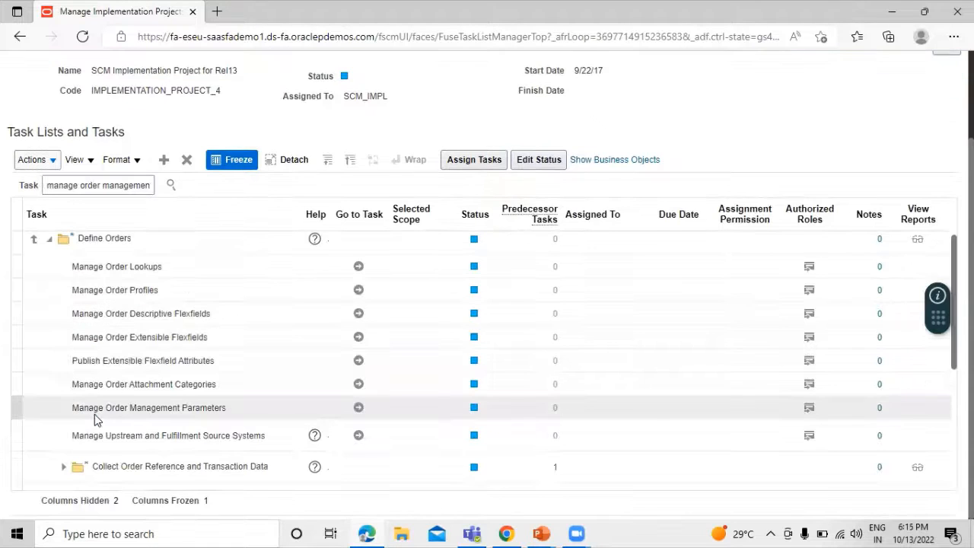
pyautogui.click(356, 406)
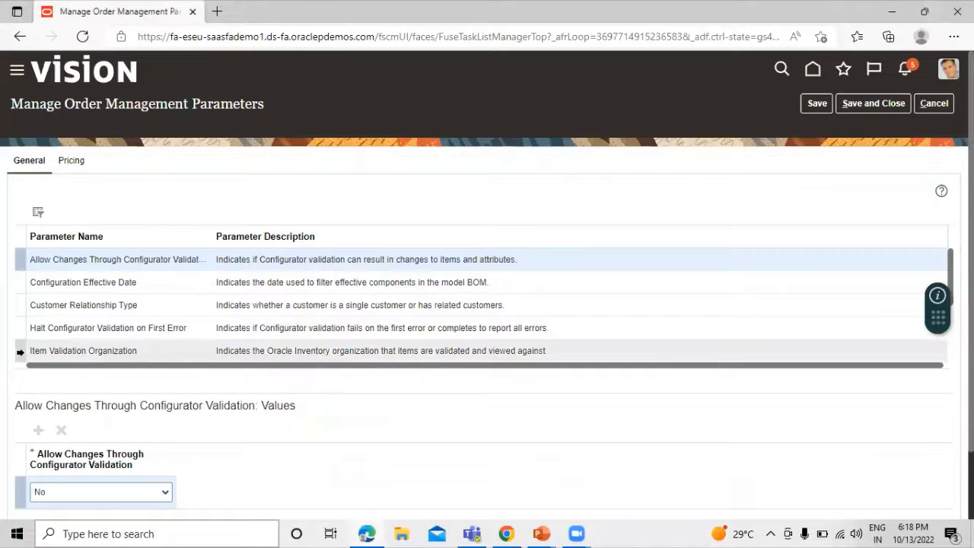
# Select the Item Validation Organization parameter and add a new row to its values.
pyautogui.click(21, 352)
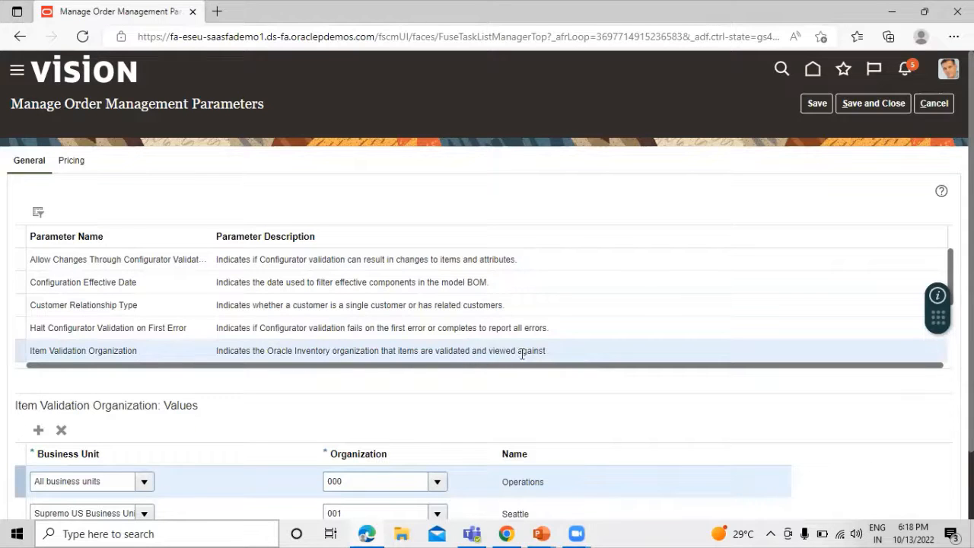
pyautogui.scroll(-1, 246, 388)
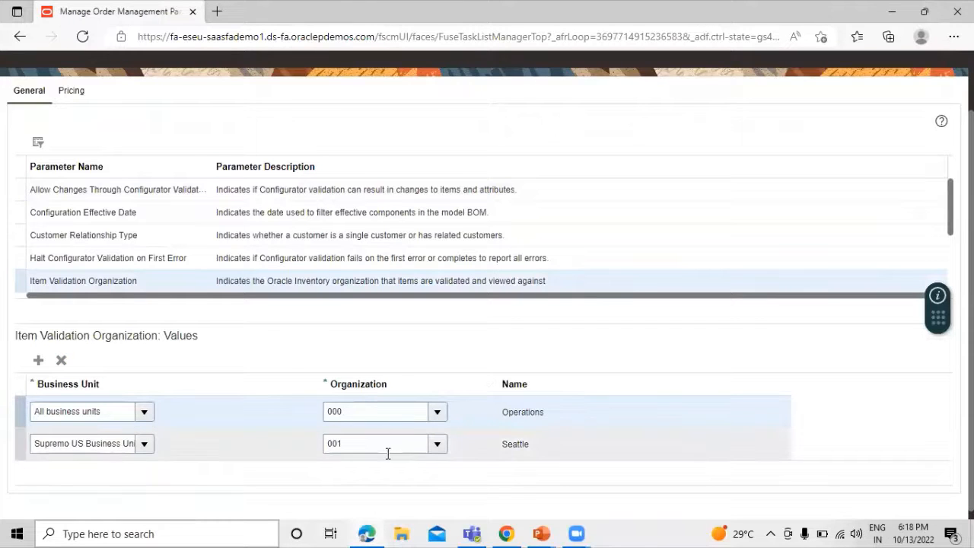
pyautogui.scroll(1, 284, 352)
pyautogui.scroll(-1, 284, 353)
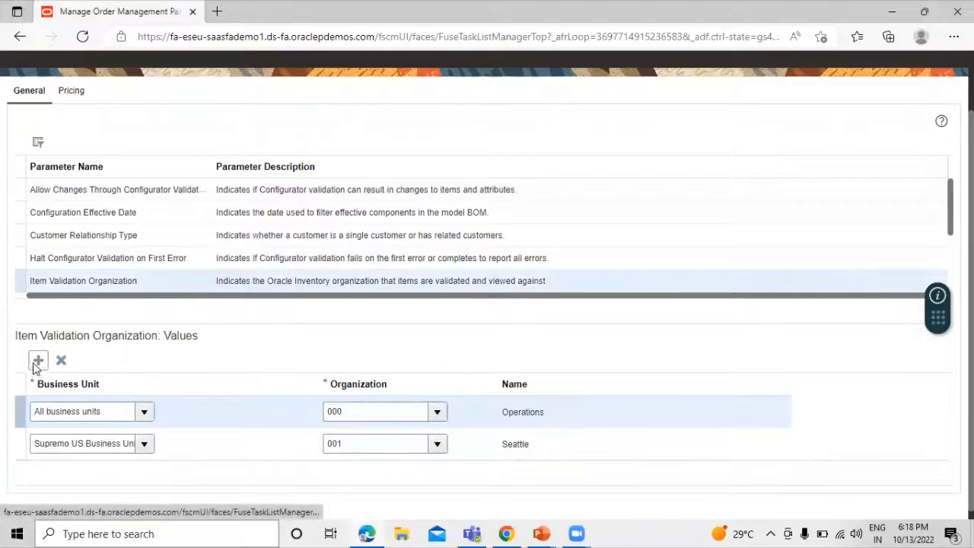
pyautogui.click(37, 361)
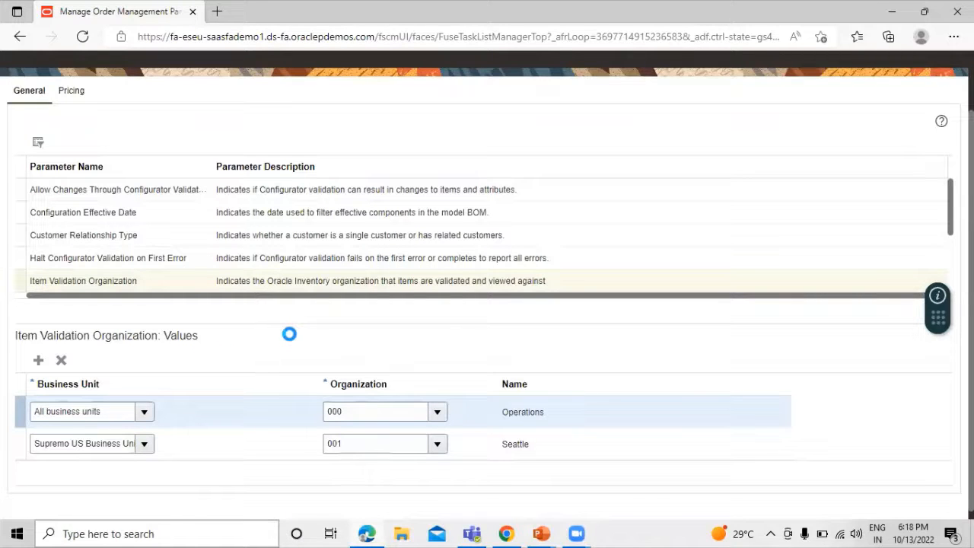
# Search the business units for "us1" and assign US1 Business Unit to the new row.
pyautogui.click(143, 411)
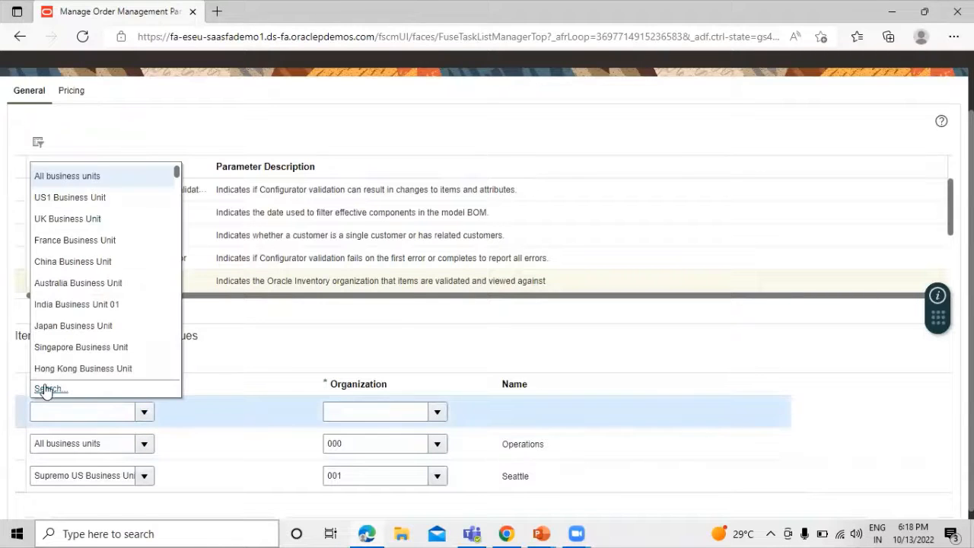
pyautogui.click(43, 387)
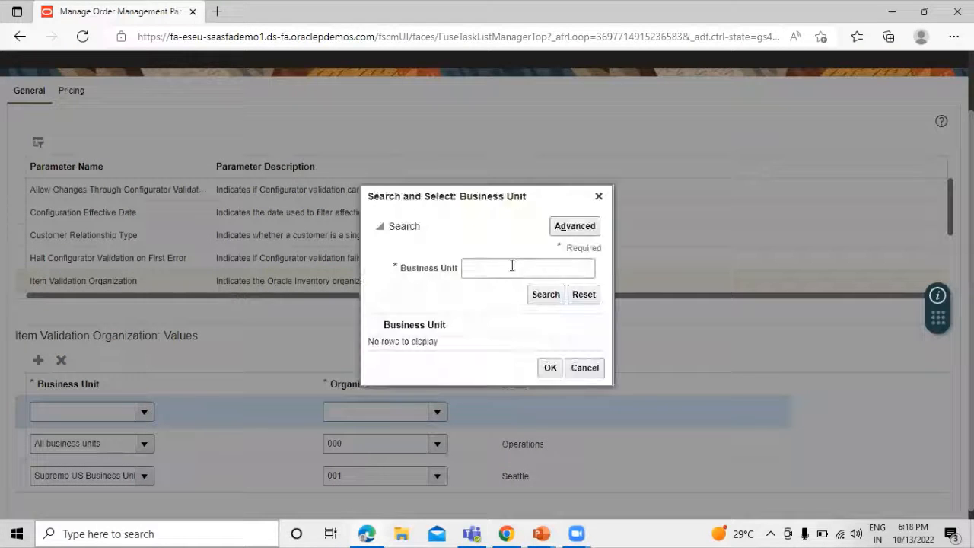
pyautogui.click(501, 268)
pyautogui.write('us1')
pyautogui.click(545, 294)
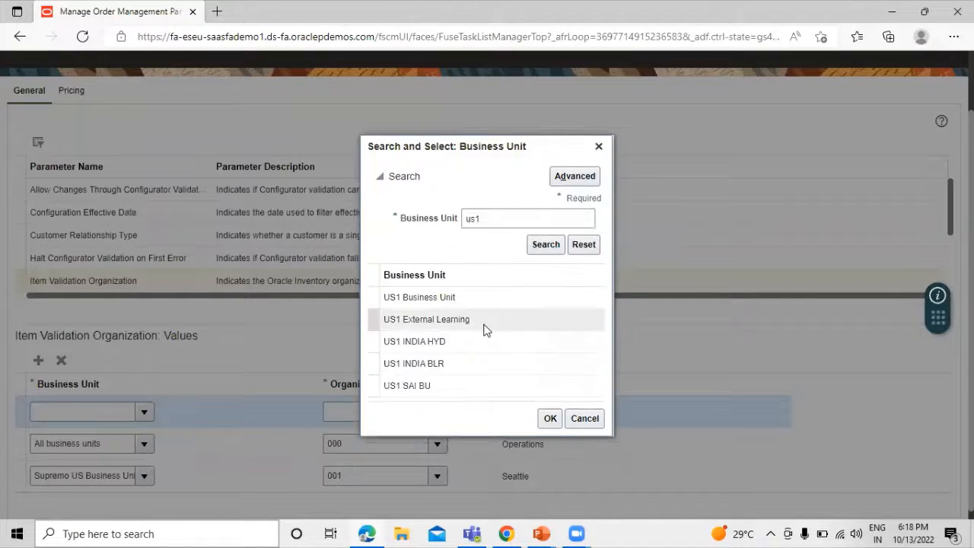
pyautogui.click(489, 298)
pyautogui.click(549, 420)
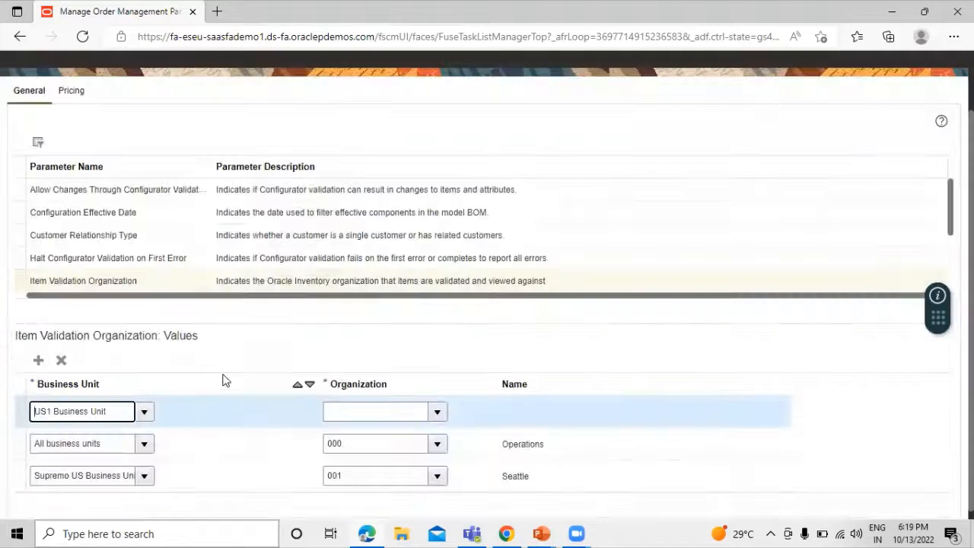
# Set the US1 Business Unit row's organization to 001 (Seattle), then save and close the order management parameters.
pyautogui.click(438, 411)
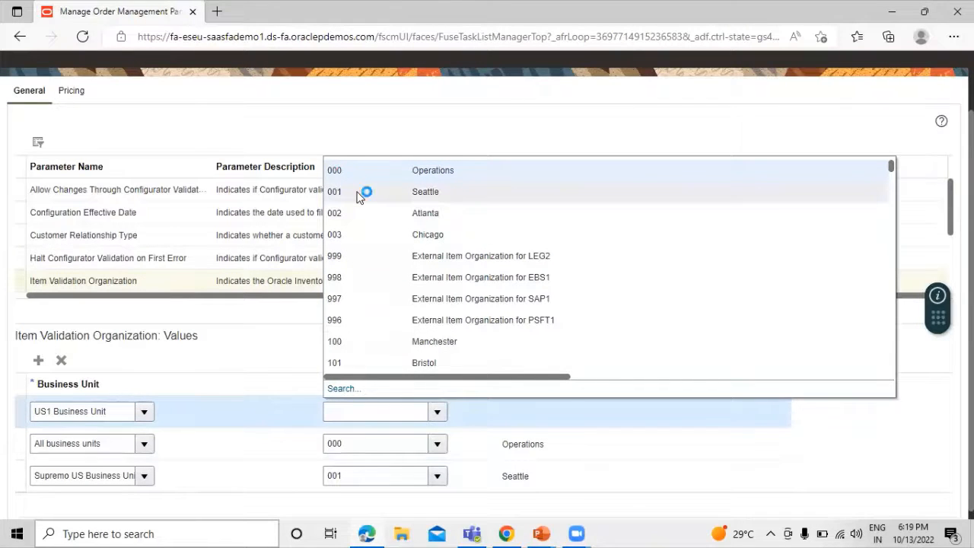
pyautogui.click(359, 192)
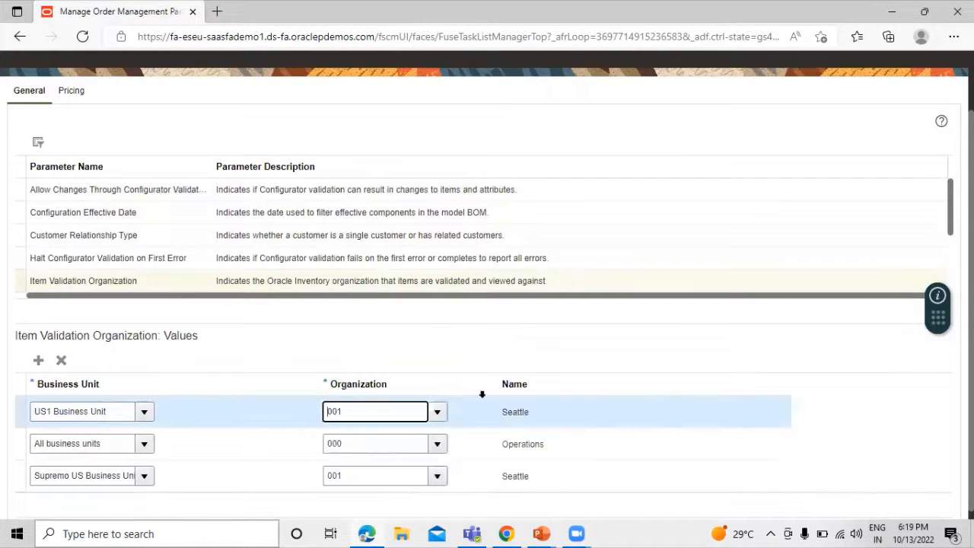
pyautogui.scroll(1, 714, 335)
pyautogui.scroll(1, 713, 327)
pyautogui.click(867, 102)
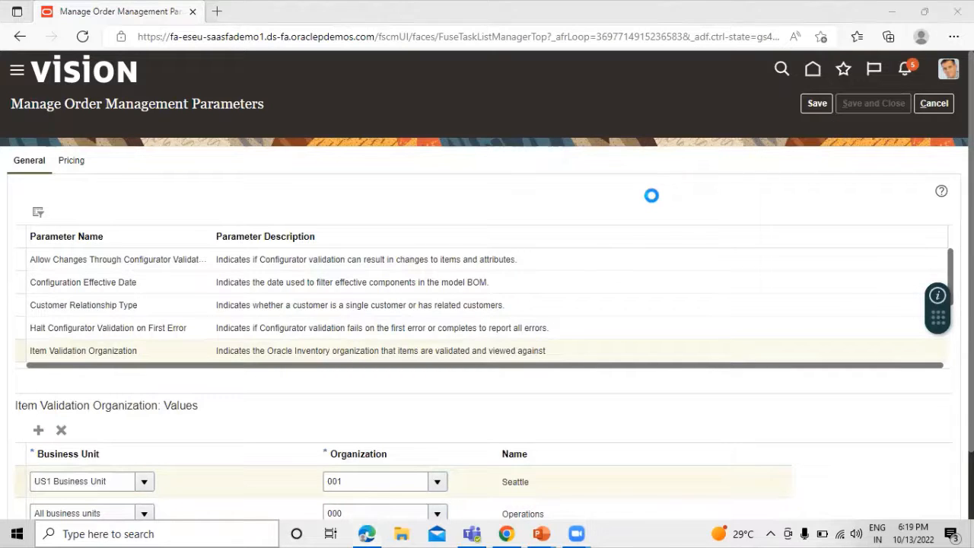
# Search the project tasks for "manage release sequence" and go to the Manage Release Sequence Rules task under Materials Management and Logistics.
pyautogui.hotkey('alt', 'Tab')
pyautogui.hotkey('alt', 'Tab')
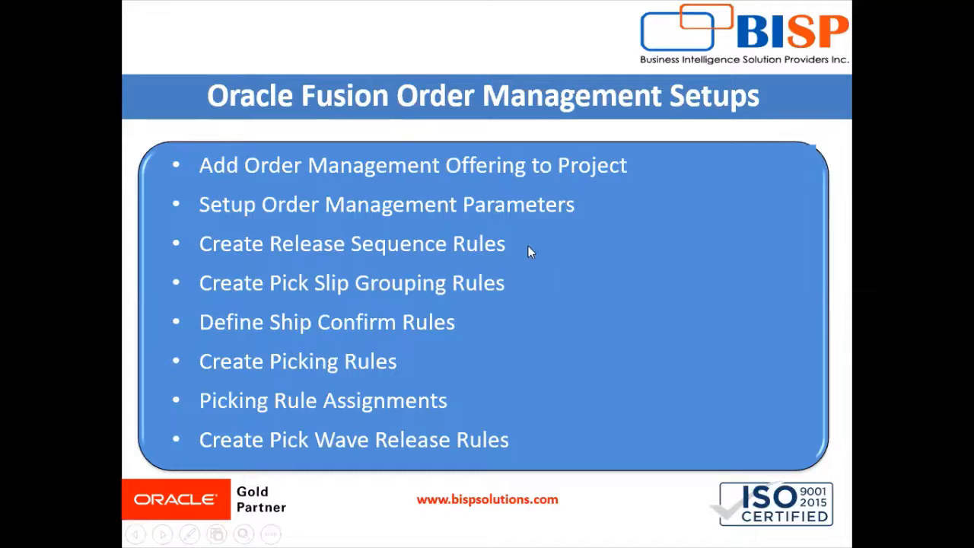
pyautogui.hotkey('alt', 'Tab')
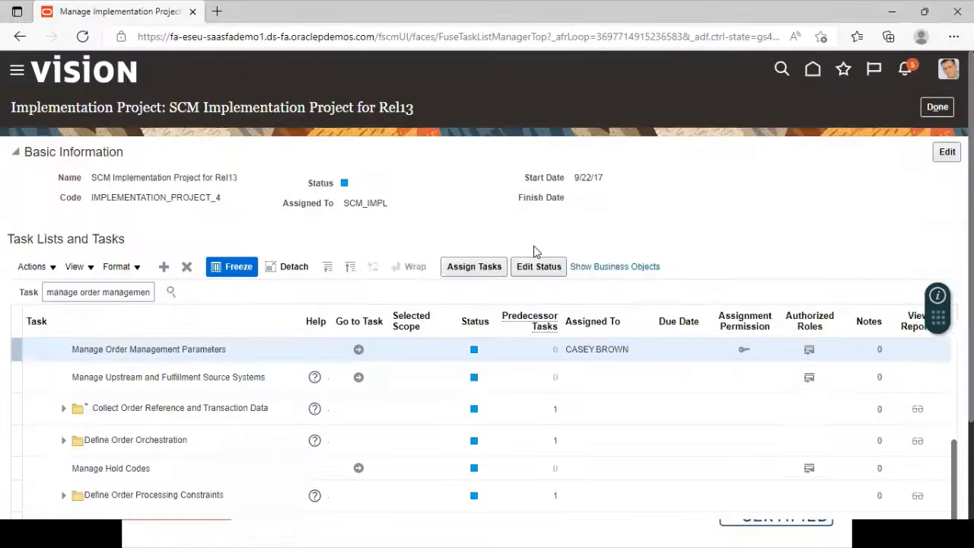
pyautogui.click(127, 289)
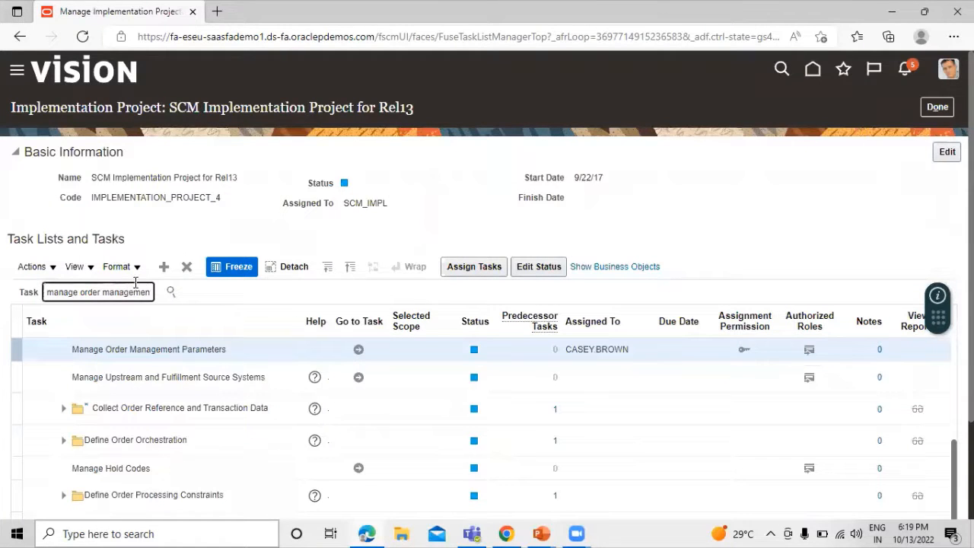
pyautogui.hotkey('ctrl', 'a')
pyautogui.press('BackSpace')
pyautogui.write('manage ')
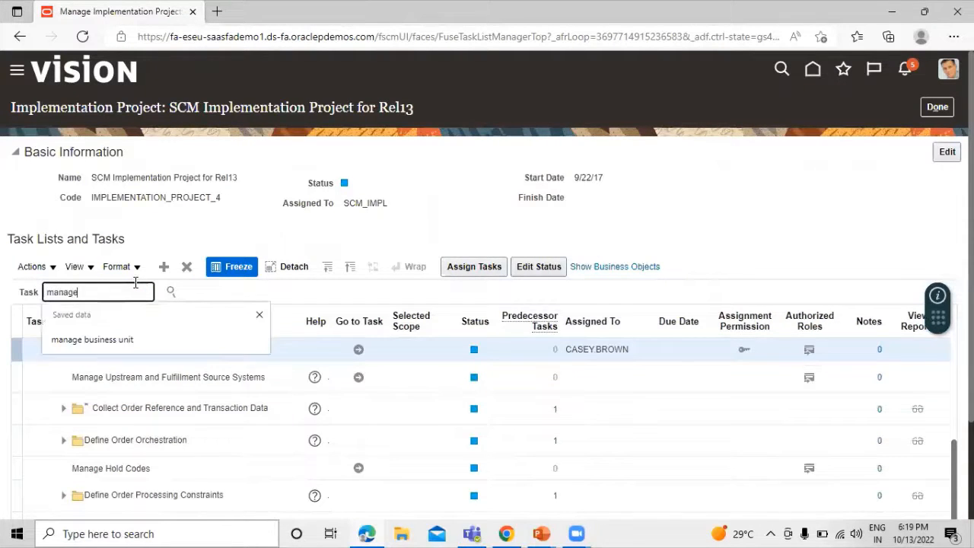
pyautogui.write('ew')
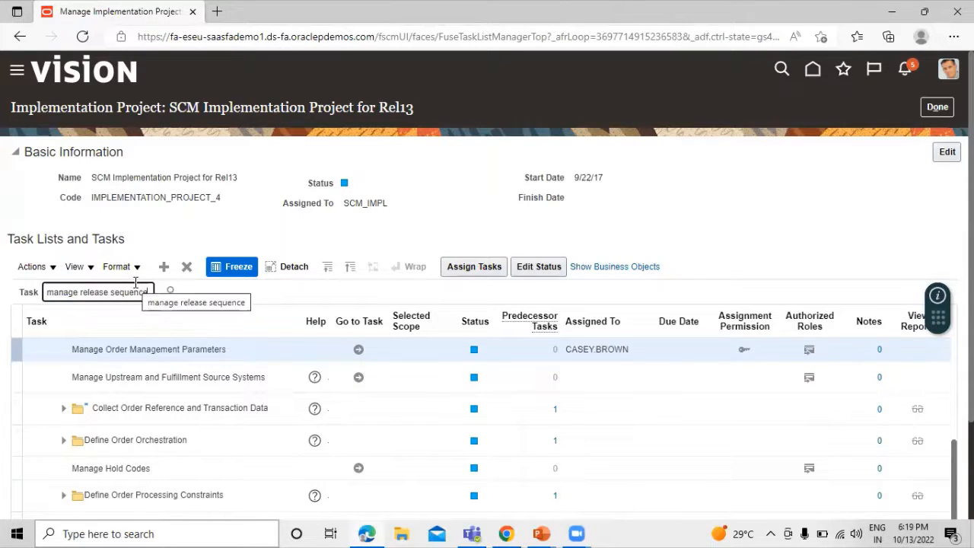
pyautogui.press('Return')
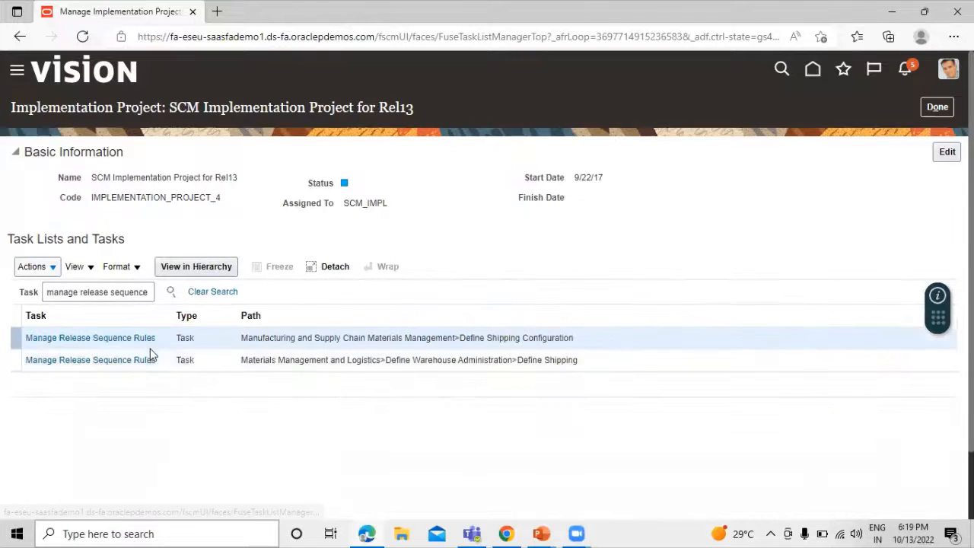
pyautogui.click(101, 362)
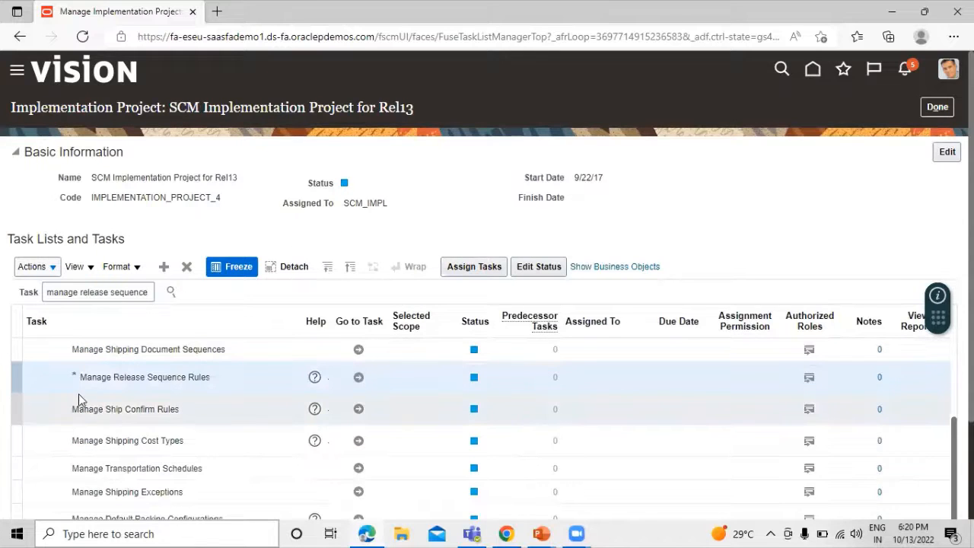
pyautogui.click(358, 376)
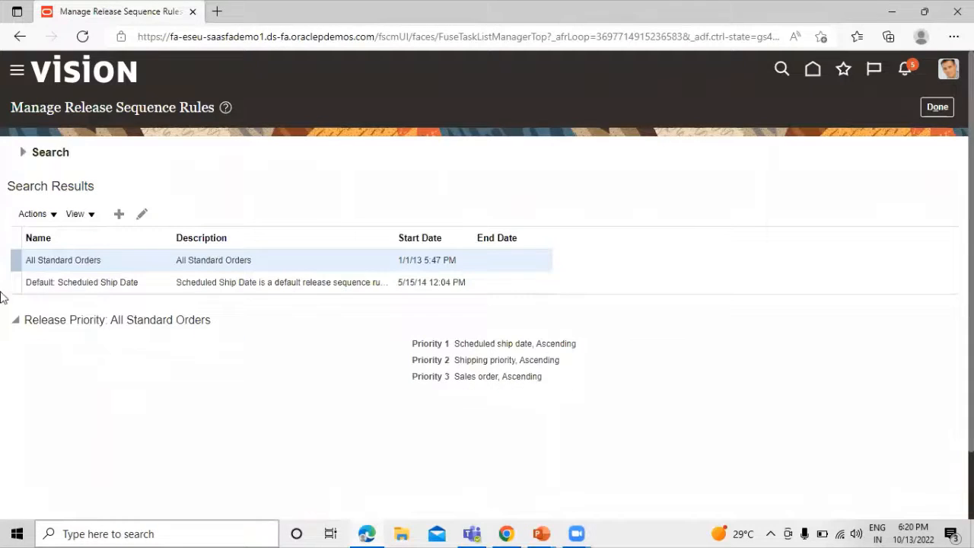
# Start a new release sequence rule named TATA RSR with Sales order as Priority 1.
pyautogui.click(119, 214)
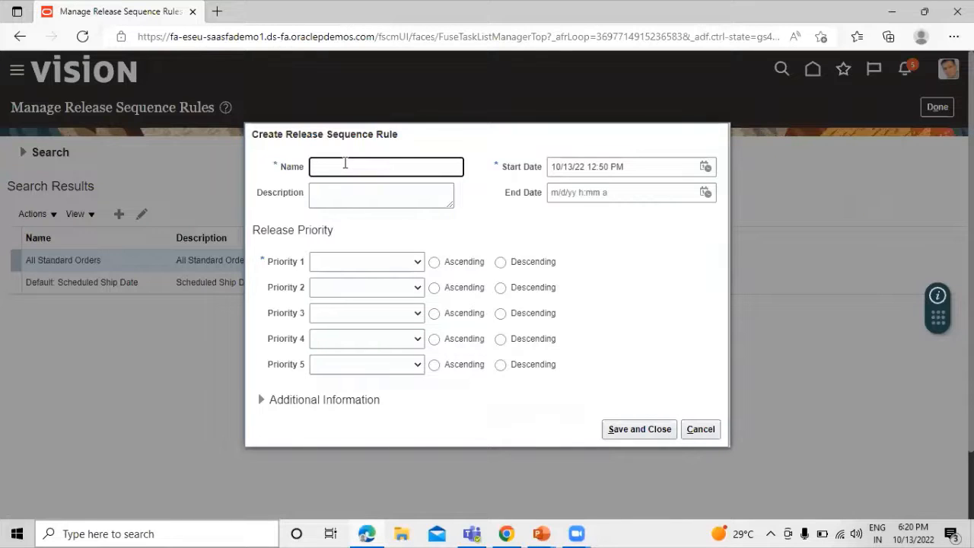
pyautogui.write('TATA RSR')
pyautogui.click(636, 235)
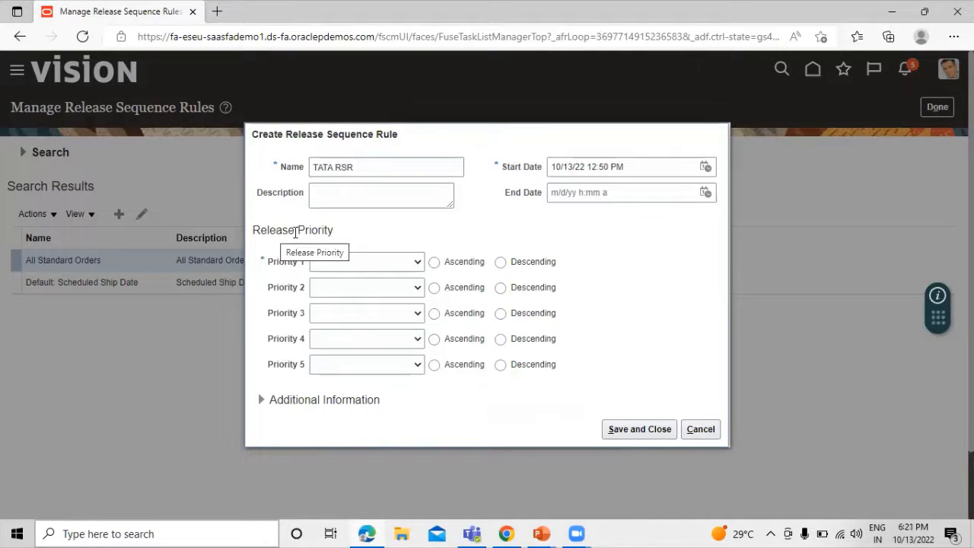
pyautogui.click(417, 263)
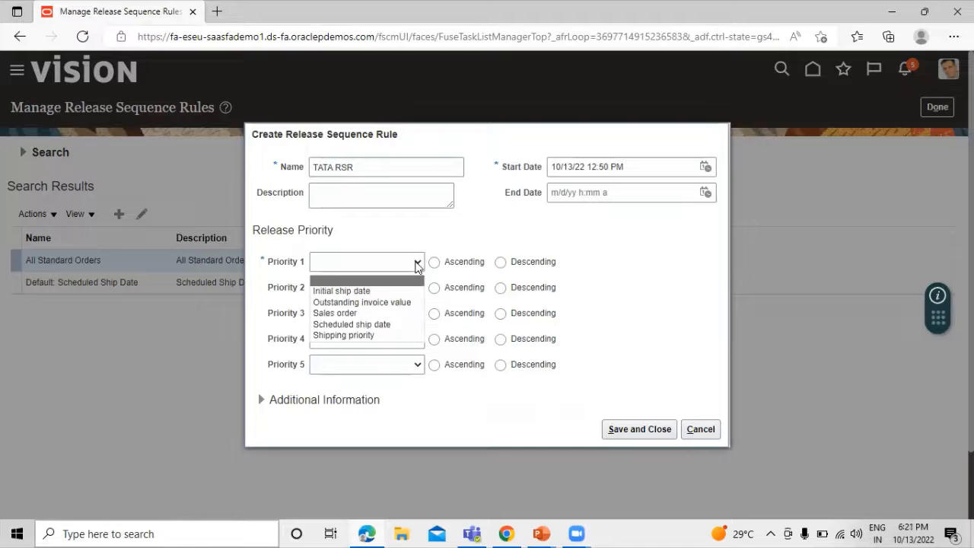
pyautogui.click(408, 309)
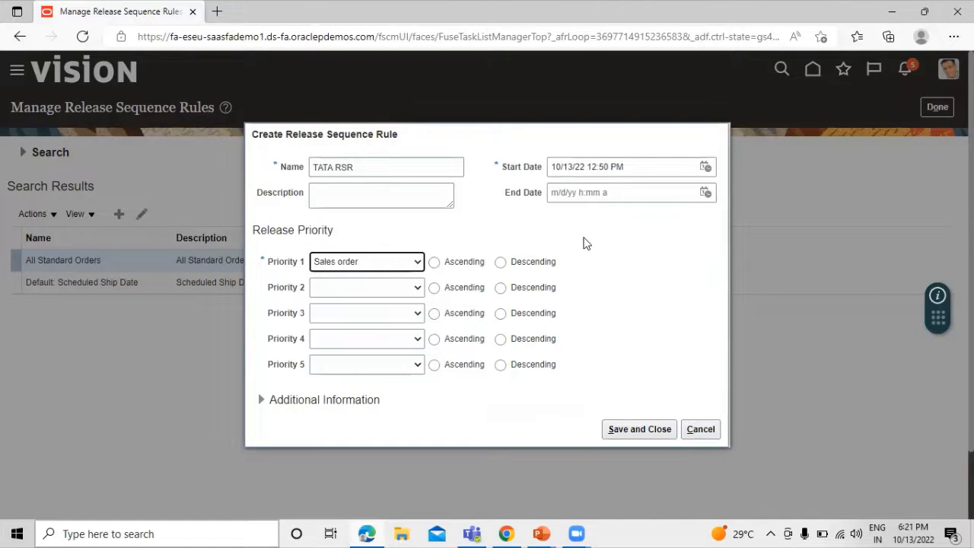
pyautogui.click(417, 262)
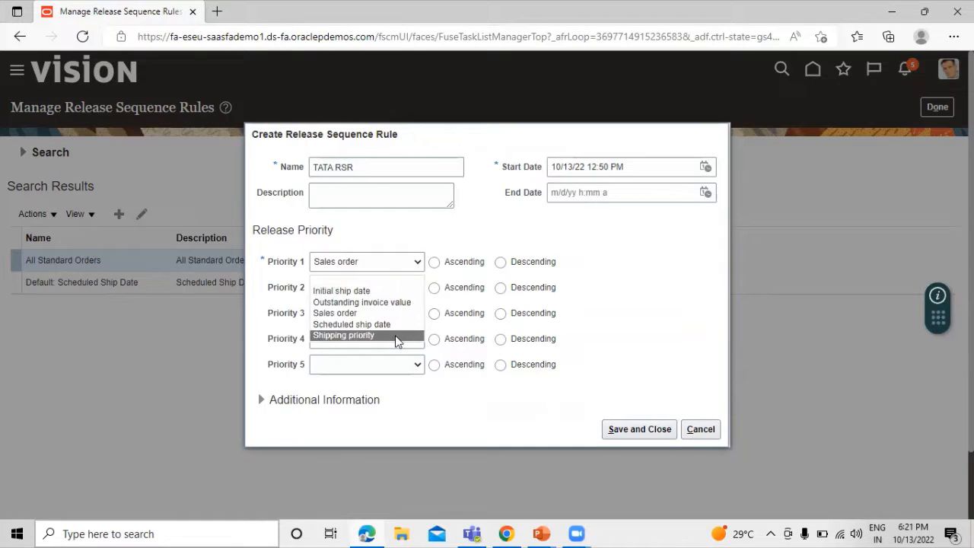
pyautogui.click(508, 229)
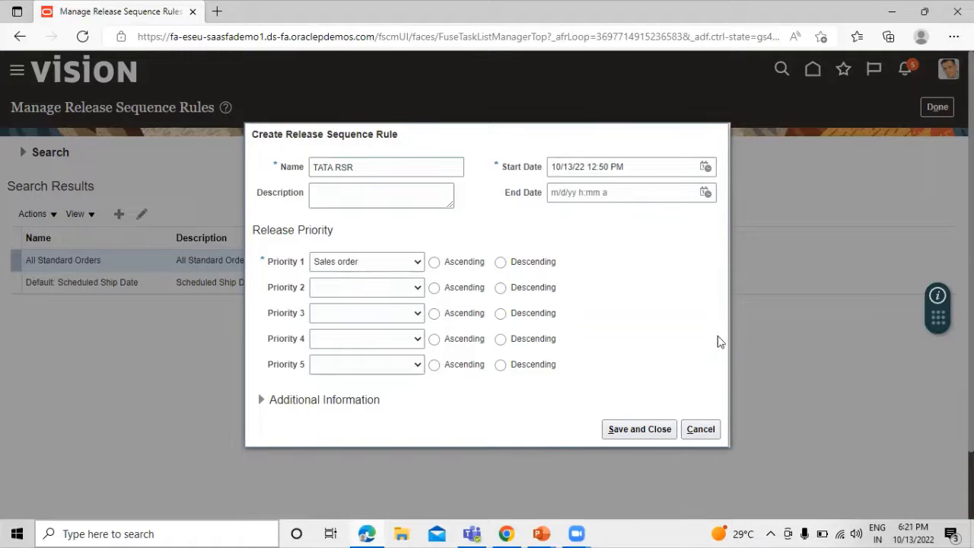
# Set Priority 1 of the TATA RSR rule to ascending, save it, and return to the implementation project.
pyautogui.click(651, 425)
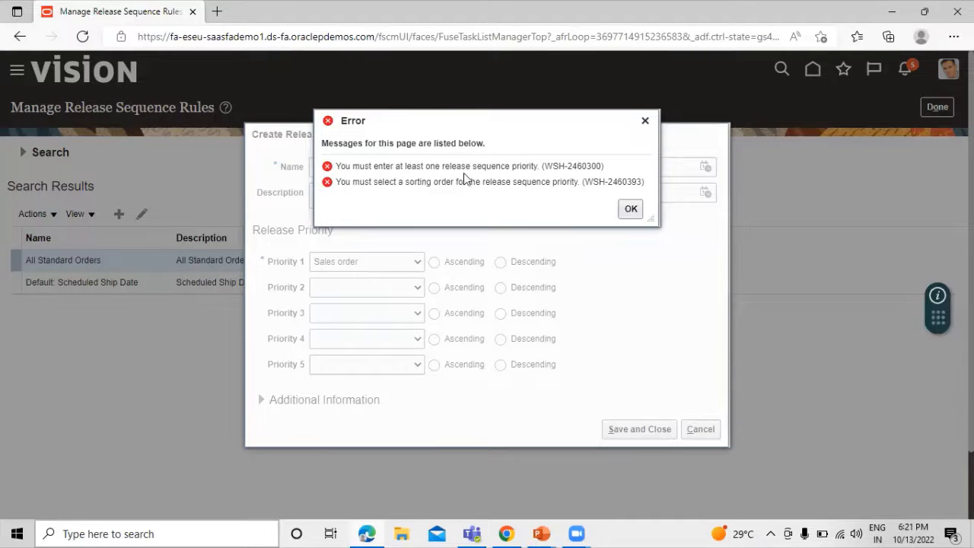
pyautogui.click(631, 209)
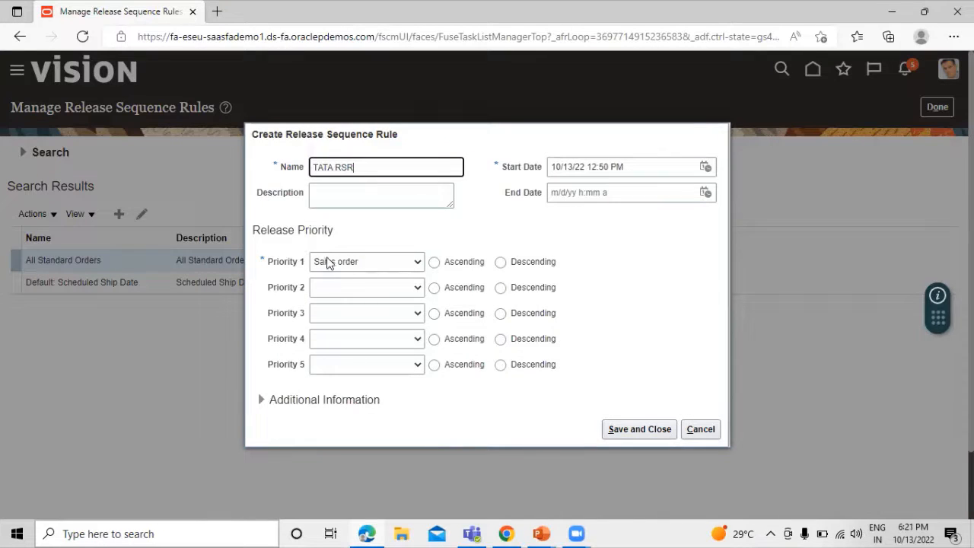
pyautogui.click(435, 262)
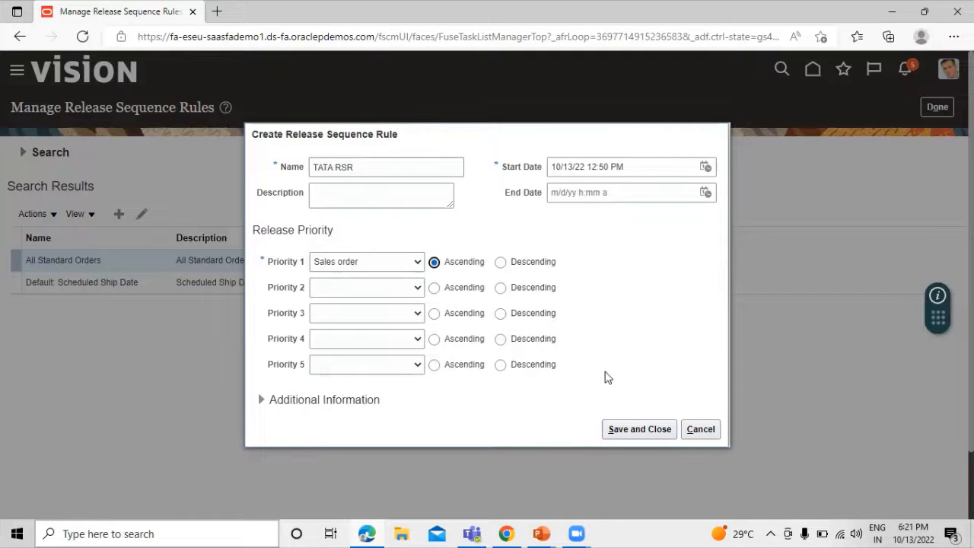
pyautogui.click(626, 429)
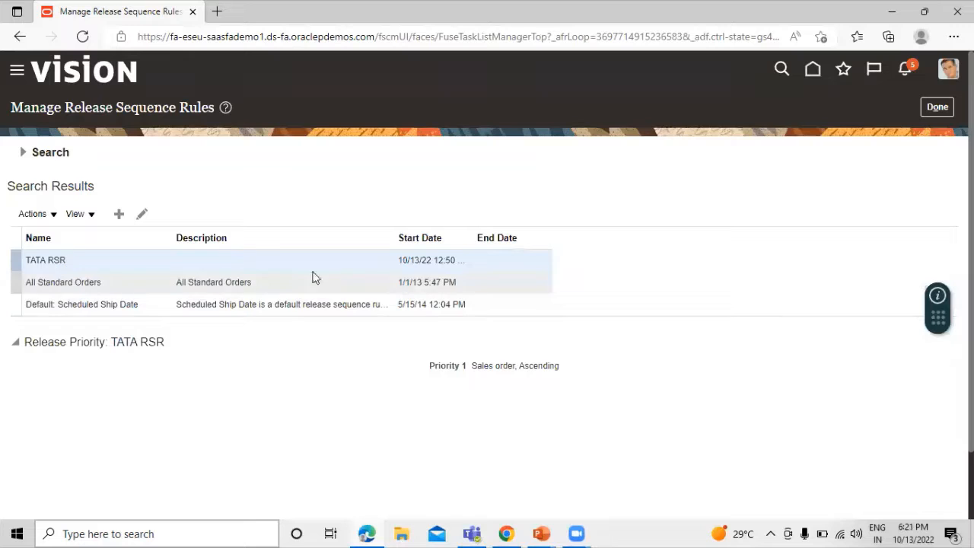
pyautogui.click(936, 106)
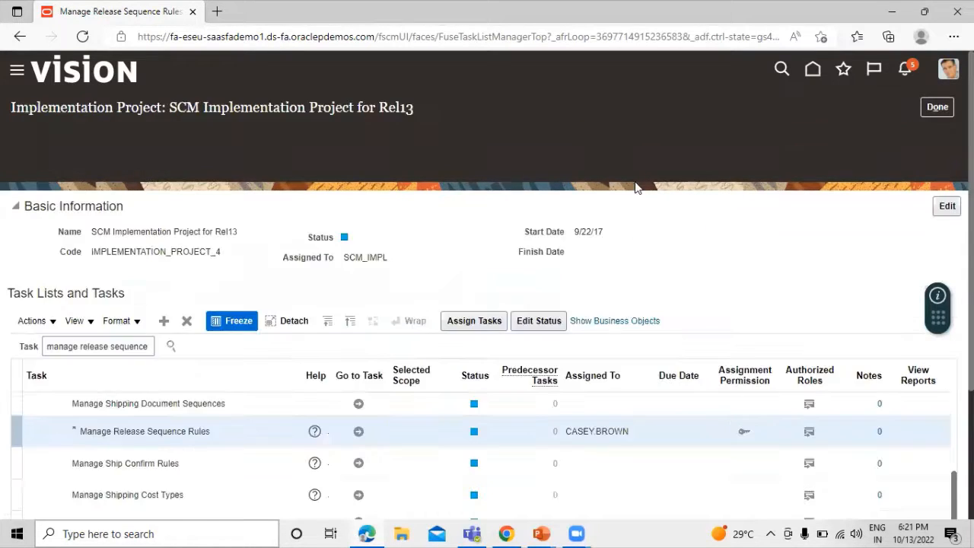
# Search the project tasks for "manage pick slip grouping rule" and go to the Manage Pick Slip Grouping Rules task under Materials Management and Logistics.
pyautogui.hotkey('alt', 'Tab')
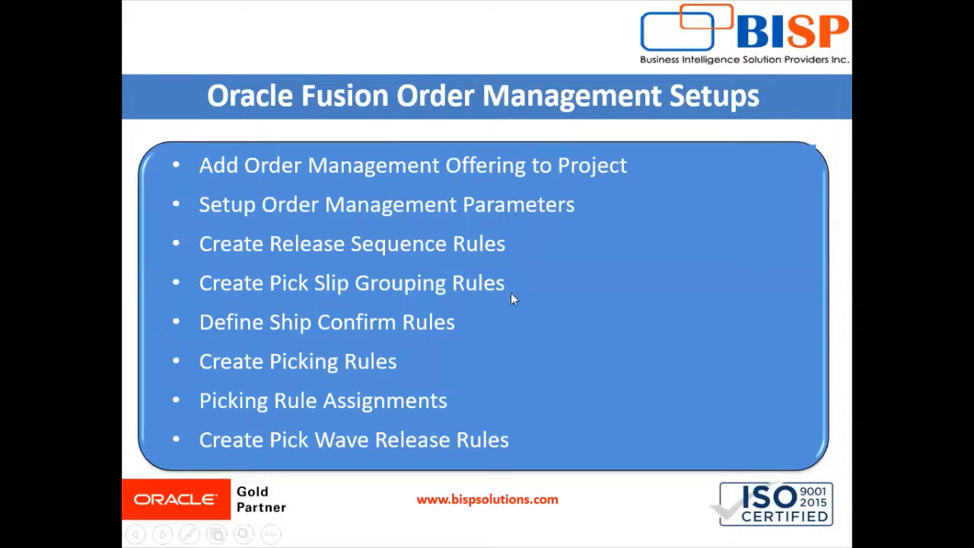
pyautogui.hotkey('alt', 'Tab')
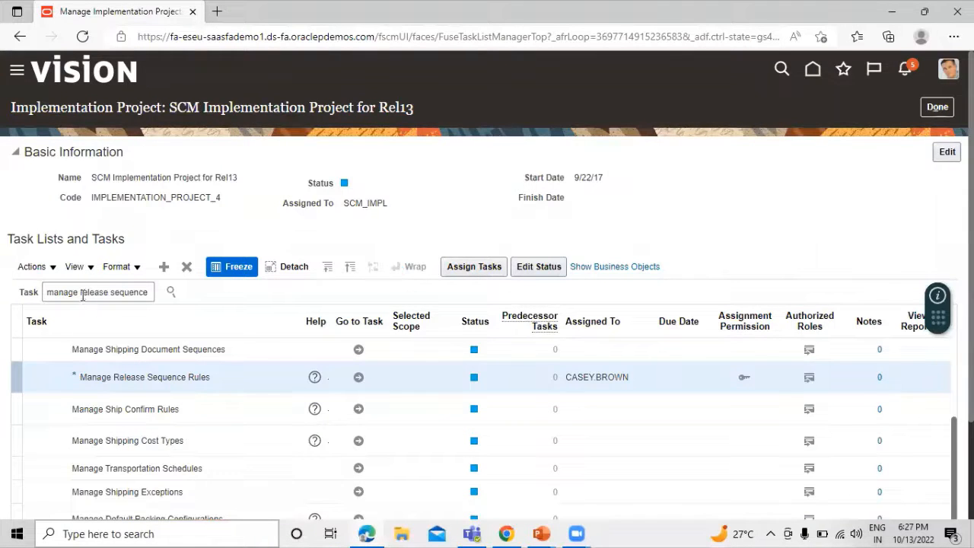
pyautogui.moveTo(81, 293); pyautogui.dragTo(182, 297)
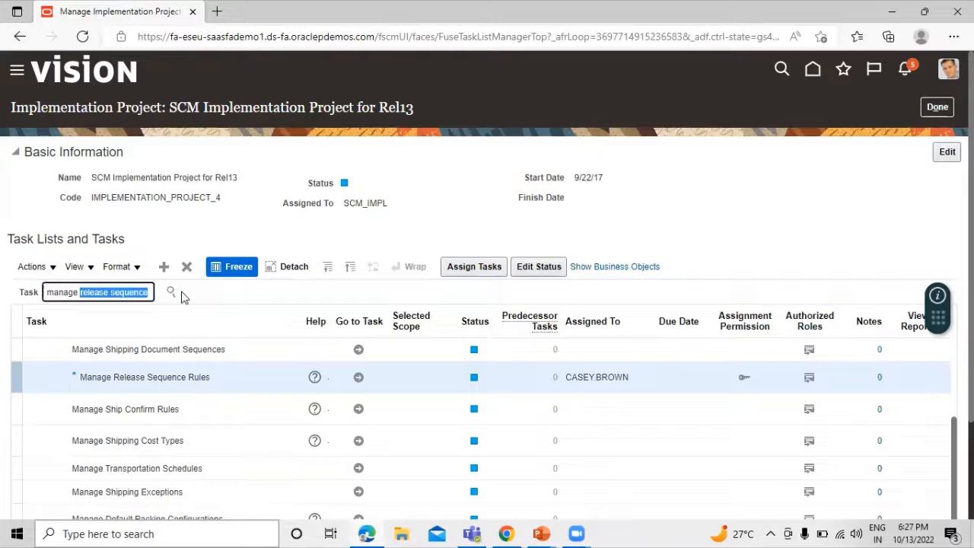
pyautogui.press('BackSpace')
pyautogui.write('E')
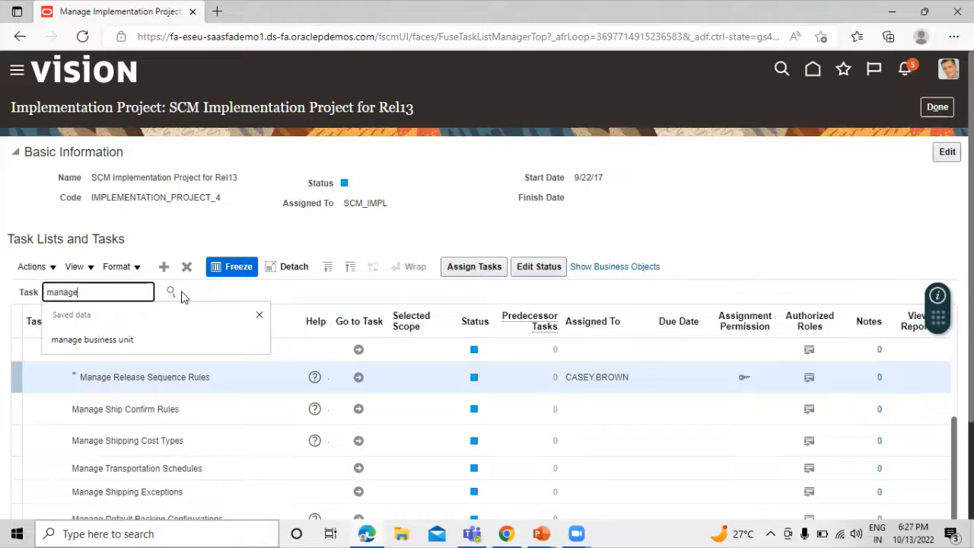
pyautogui.write(' pick s')
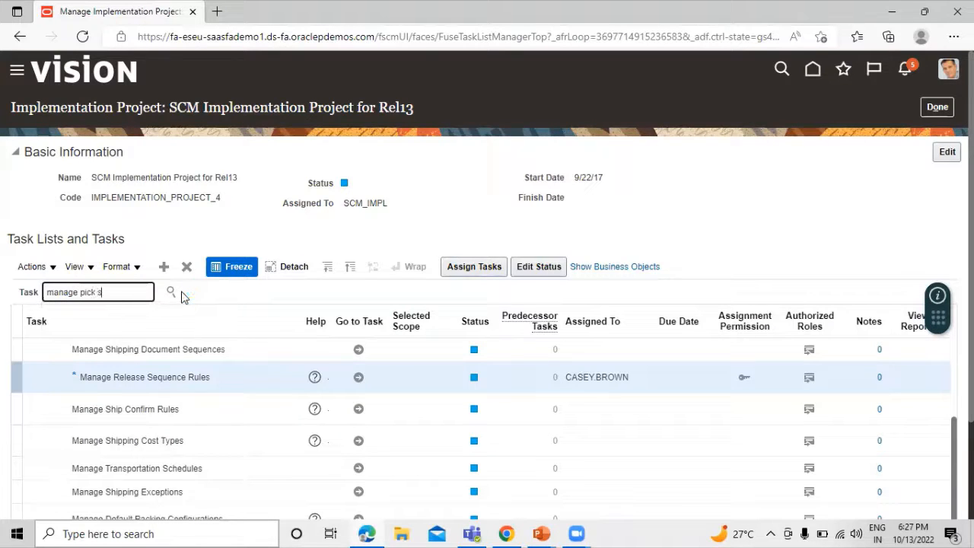
pyautogui.write('lip grouping rule')
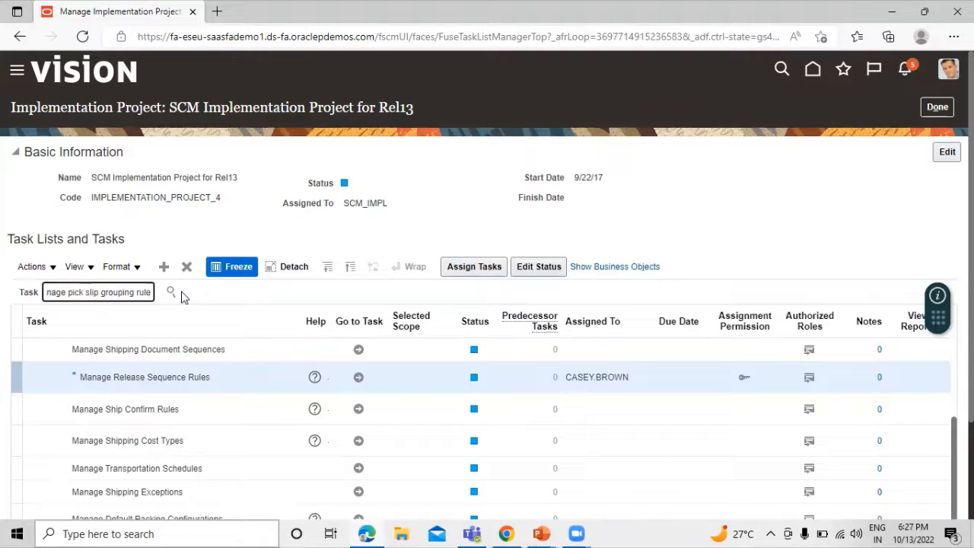
pyautogui.press('Return')
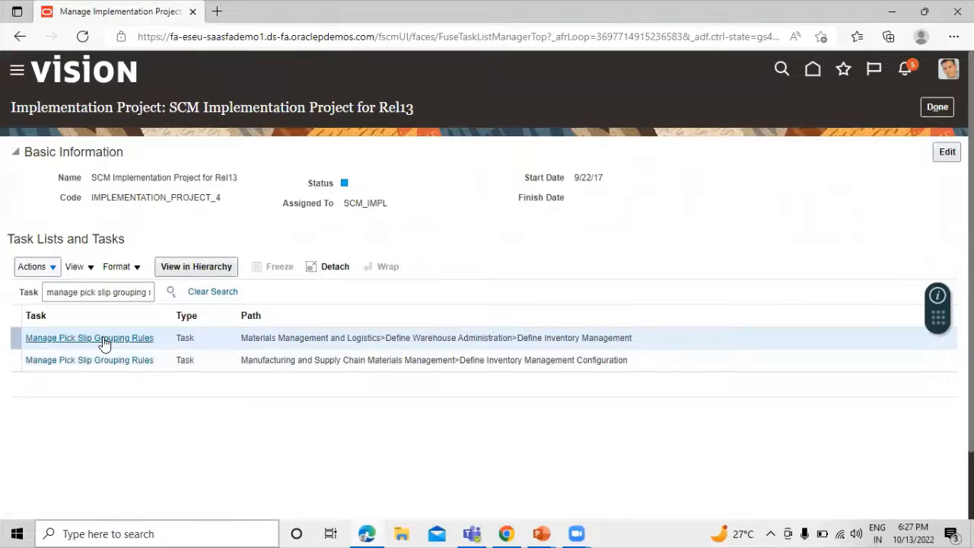
pyautogui.click(95, 340)
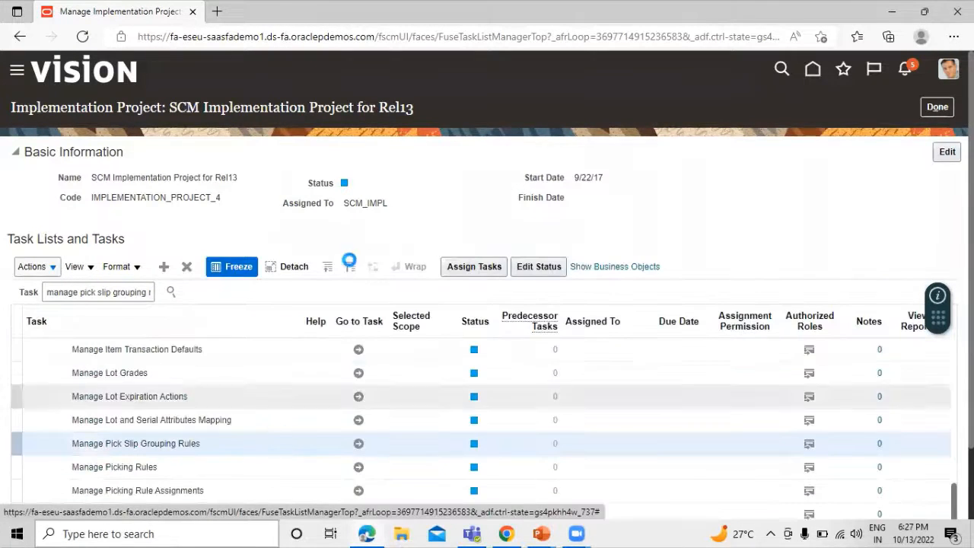
pyautogui.scroll(-1, 435, 211)
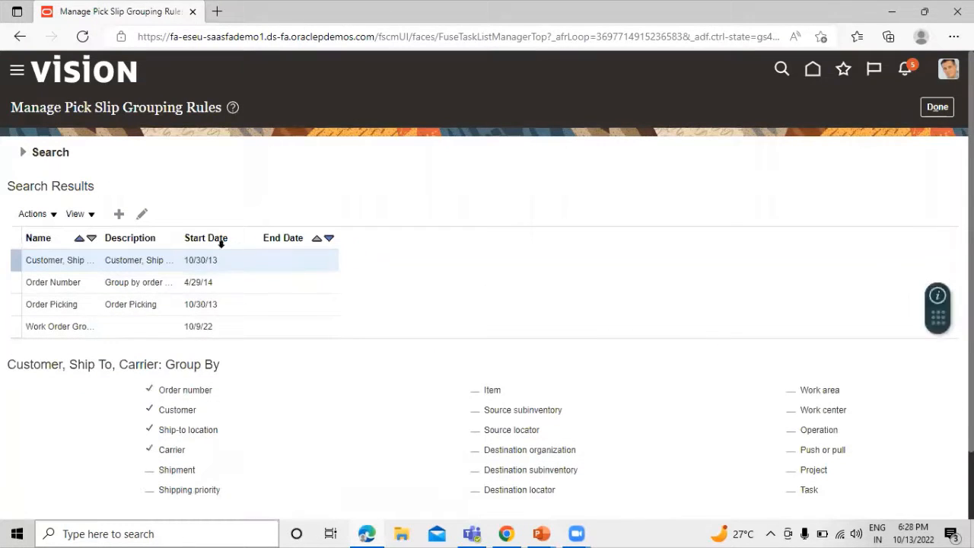
# Create a pick slip grouping rule named TATA PSGR grouped by order number and customer, save it, and return to the project.
pyautogui.click(116, 214)
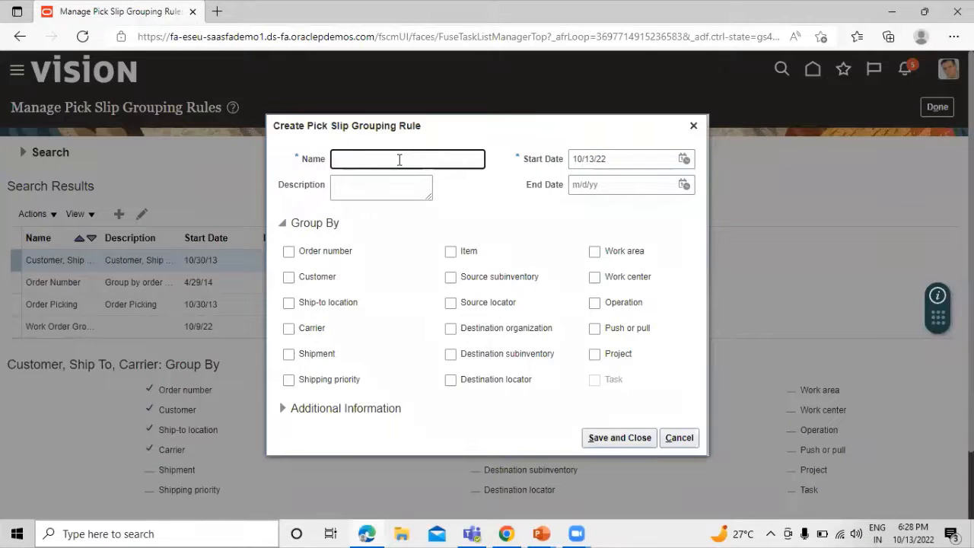
pyautogui.write('TATA PSGR')
pyautogui.click(507, 191)
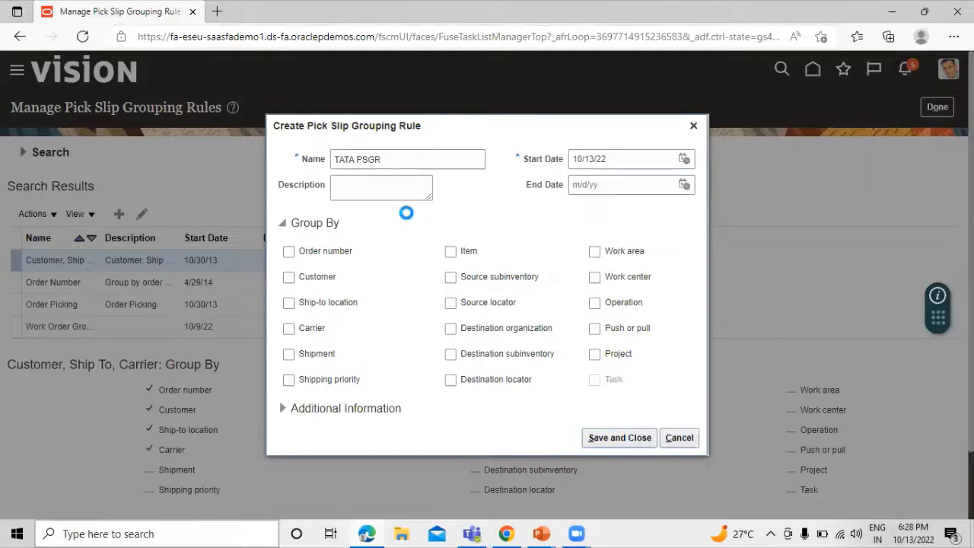
pyautogui.click(289, 252)
pyautogui.click(289, 279)
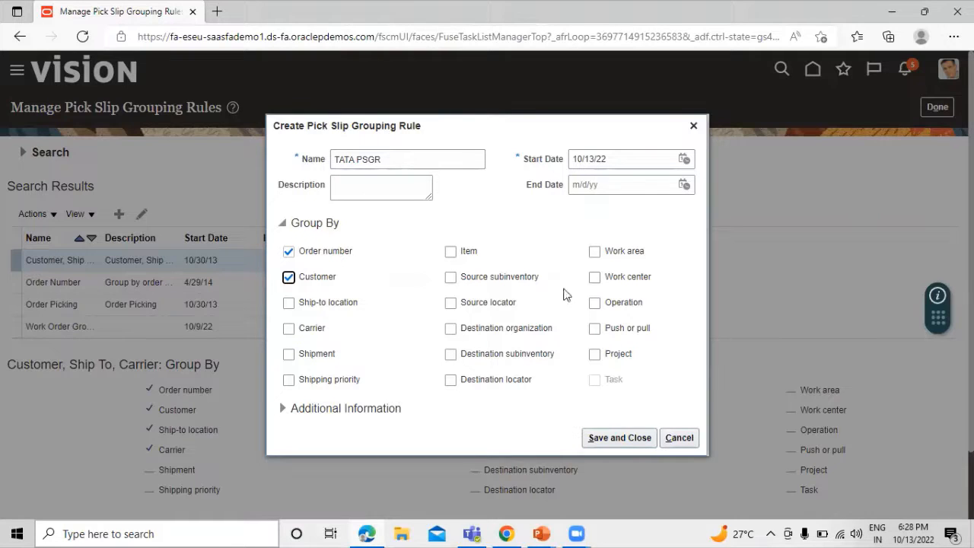
pyautogui.click(636, 440)
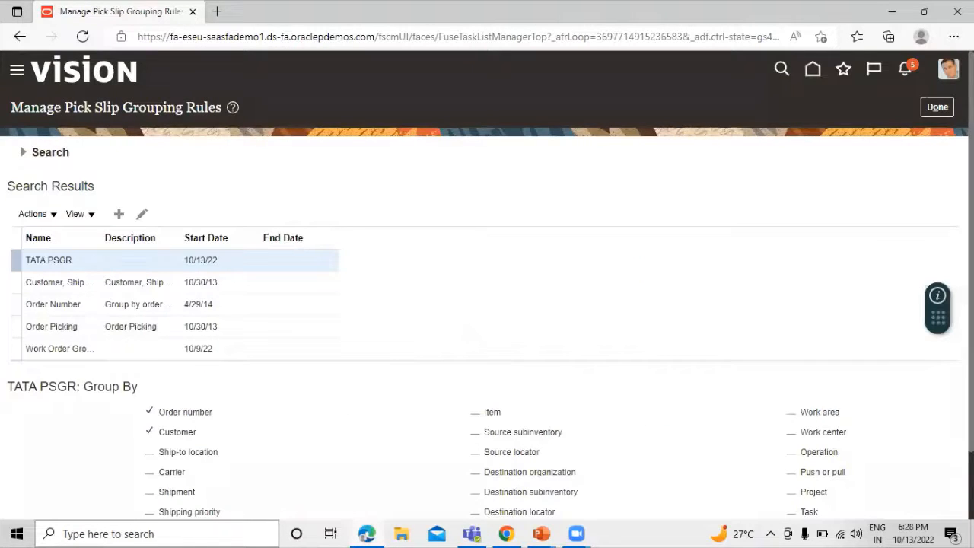
pyautogui.click(937, 108)
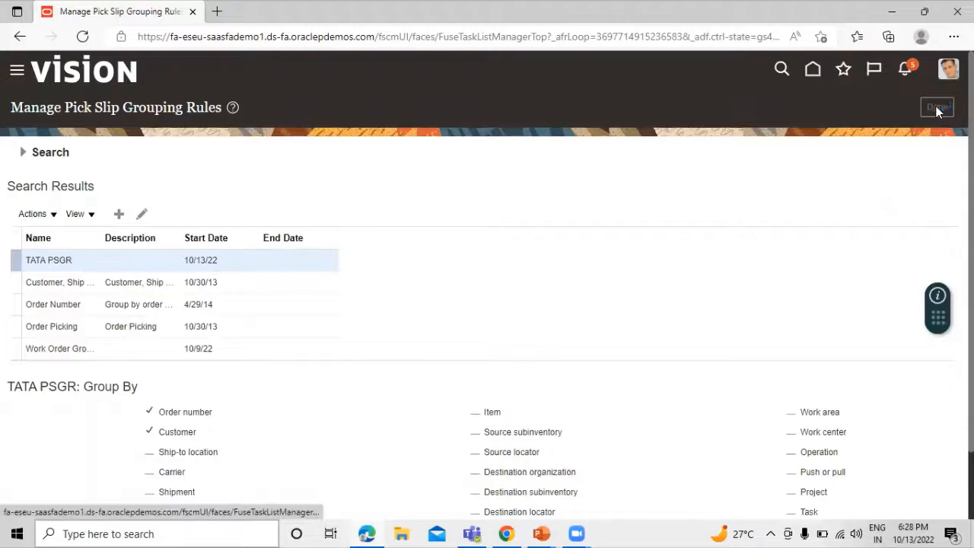
# Search the project tasks for "manage SHIP CONFIRM RULE" and go to the Manage Ship Confirm Rules task under Materials Management and Logistics.
pyautogui.hotkey('alt', 'Tab')
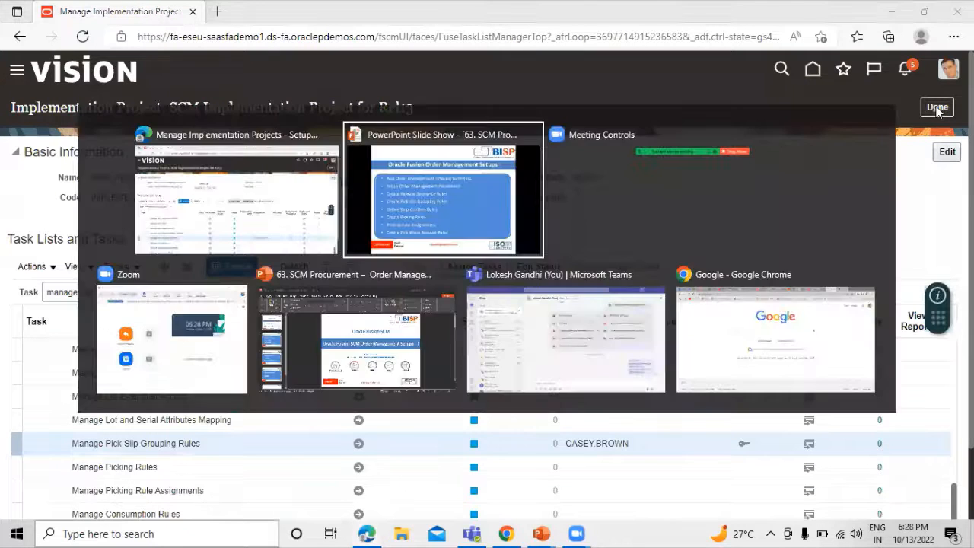
pyautogui.hotkey('alt', 'Tab')
pyautogui.hotkey('alt', 'Tab')
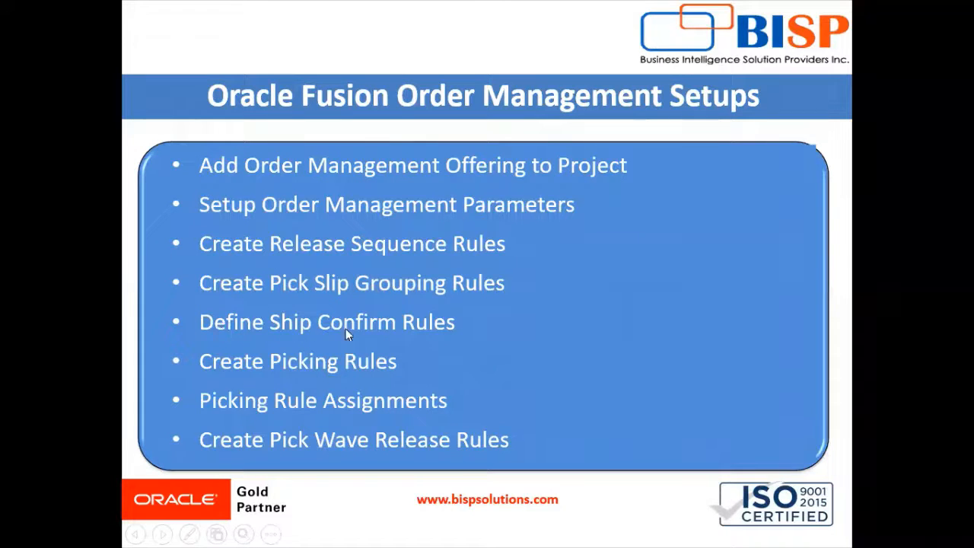
pyautogui.hotkey('alt', 'Tab')
pyautogui.hotkey('alt', 'Tab')
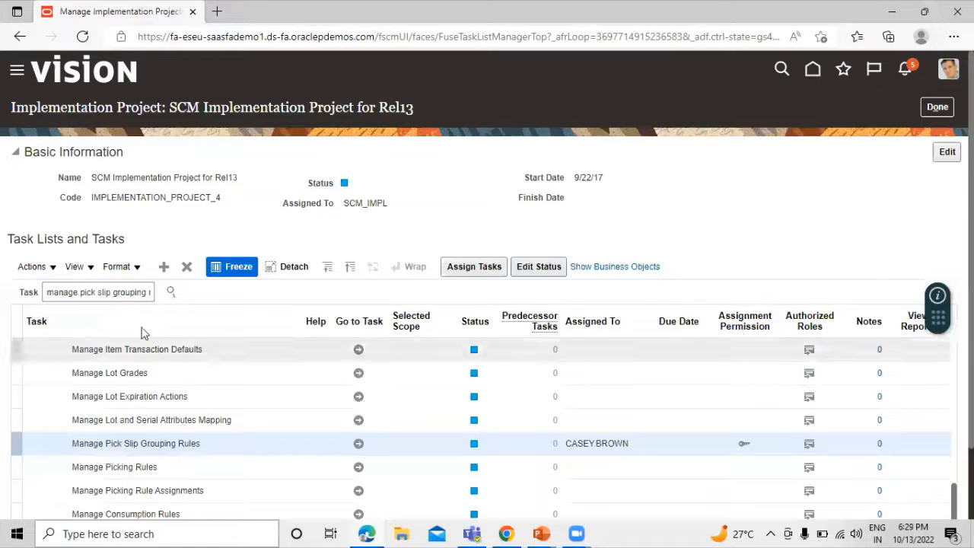
pyautogui.click(100, 292)
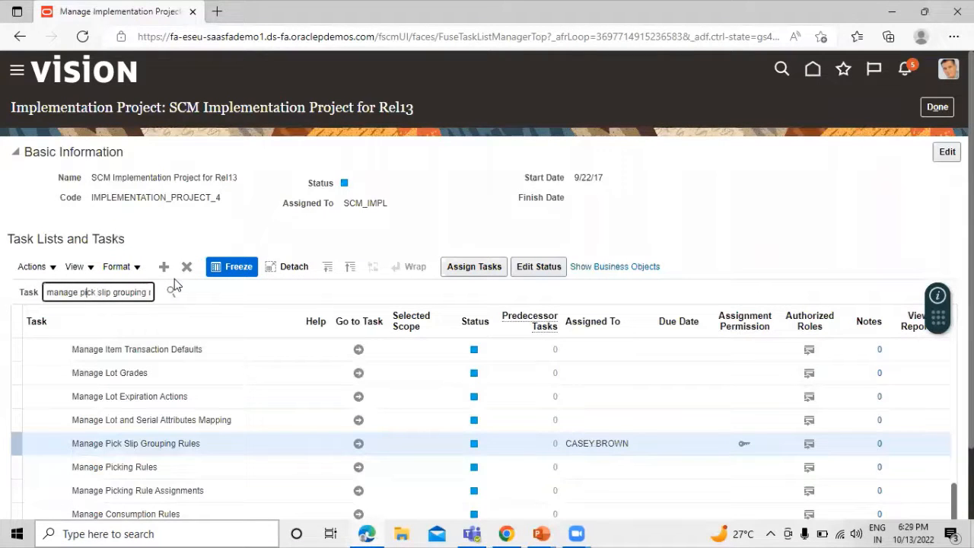
pyautogui.press('Delete')
pyautogui.press('Delete')
pyautogui.press('Delete')
pyautogui.press('Delete')
pyautogui.press('Delete')
pyautogui.press('Delete')
pyautogui.press('Delete')
pyautogui.press('Delete')
pyautogui.press('Delete')
pyautogui.press('Delete')
pyautogui.press('Delete')
pyautogui.press('Delete')
pyautogui.press('Delete')
pyautogui.press('Delete')
pyautogui.press('Delete')
pyautogui.press('Delete')
pyautogui.press('Delete')
pyautogui.press('Delete')
pyautogui.press('Delete')
pyautogui.press('Delete')
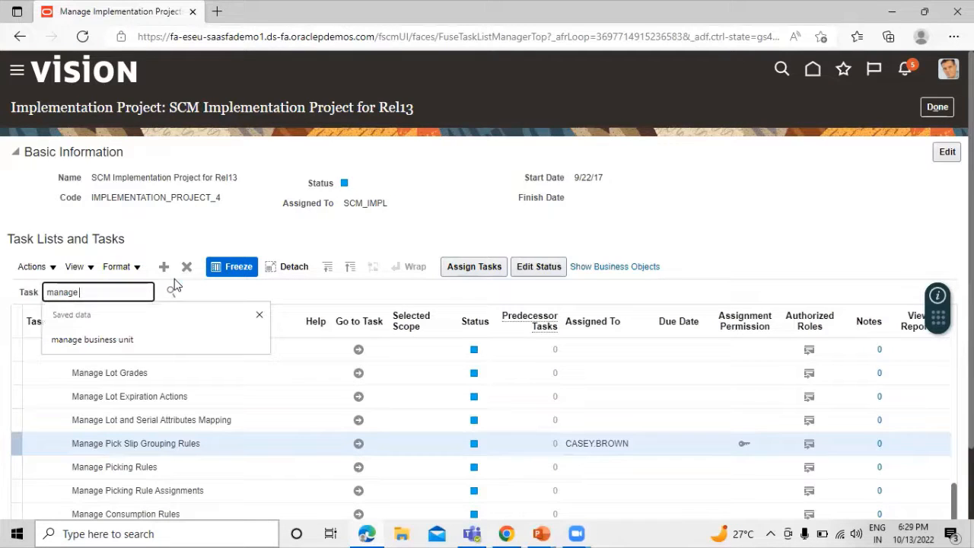
pyautogui.write('SHIP')
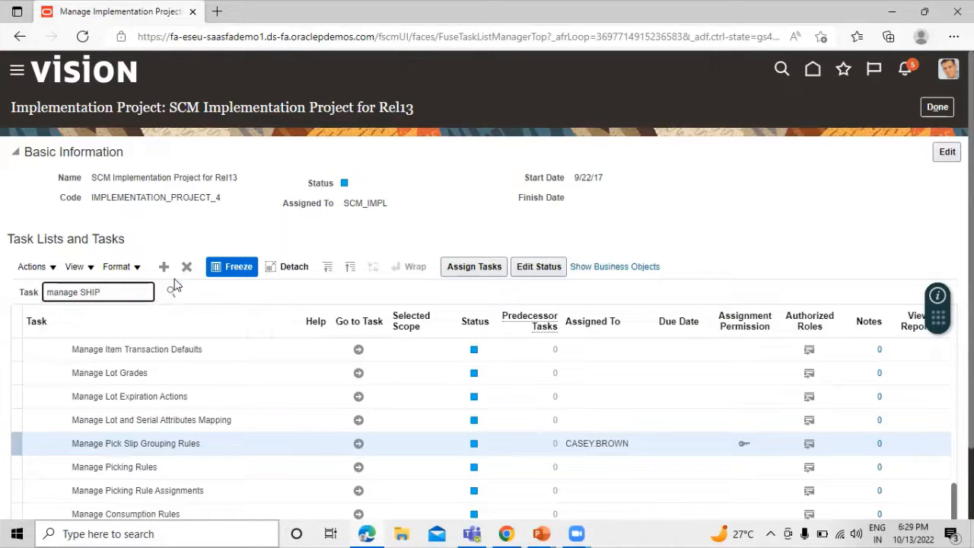
pyautogui.write(' CONFIRM RULE')
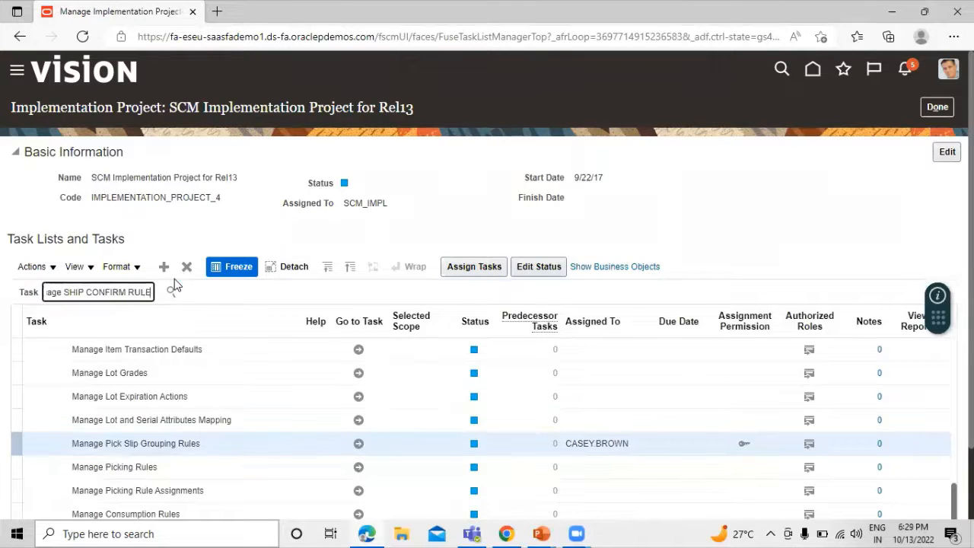
pyautogui.click(172, 291)
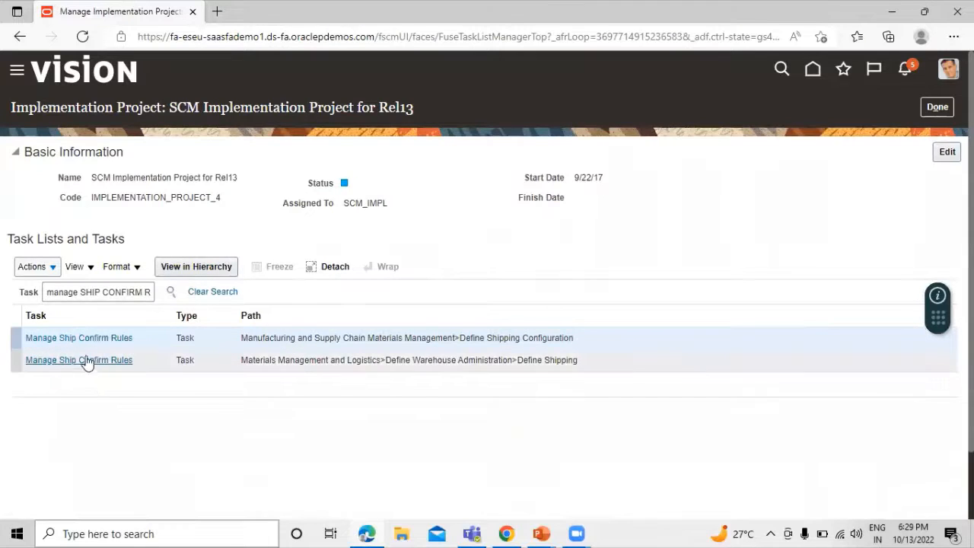
pyautogui.click(84, 360)
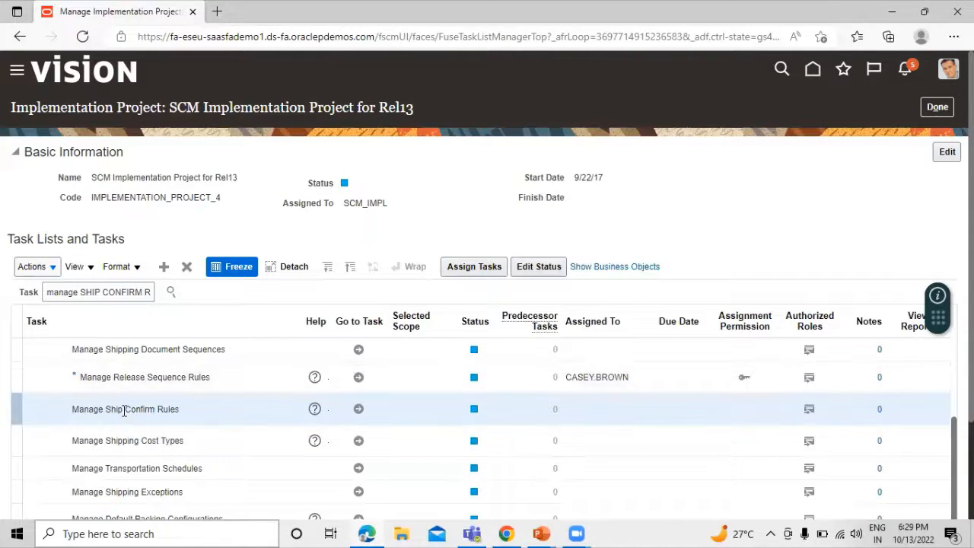
pyautogui.click(359, 408)
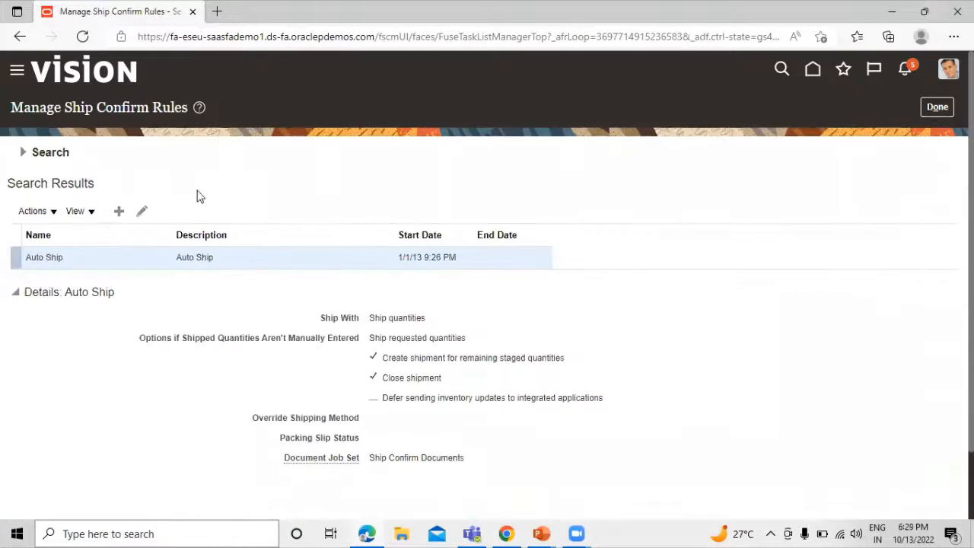
# Create a ship confirm rule named TATA SCR without deferring inventory updates to integrated applications, save it, and return to the project.
pyautogui.click(119, 214)
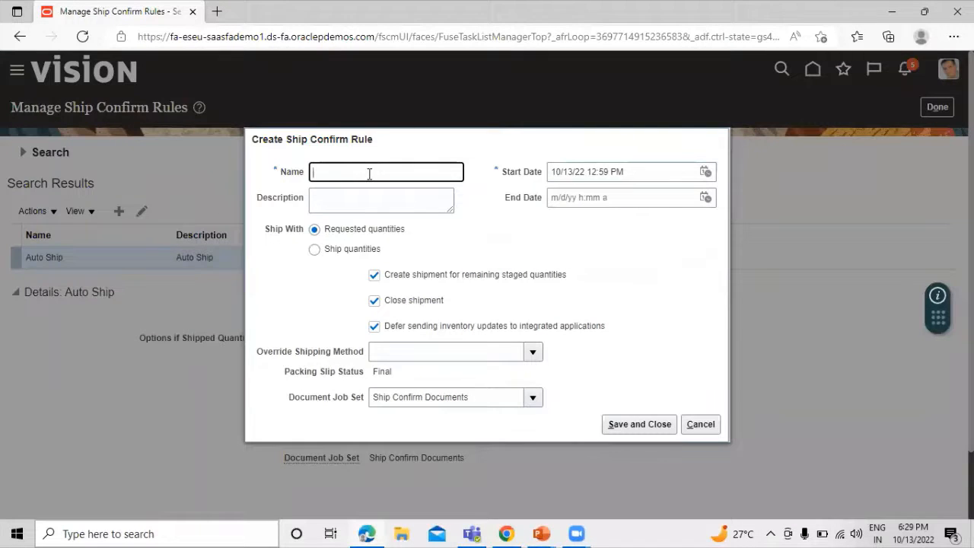
pyautogui.write('TATA SCR')
pyautogui.tripleClick(391, 176)
pyautogui.click(374, 329)
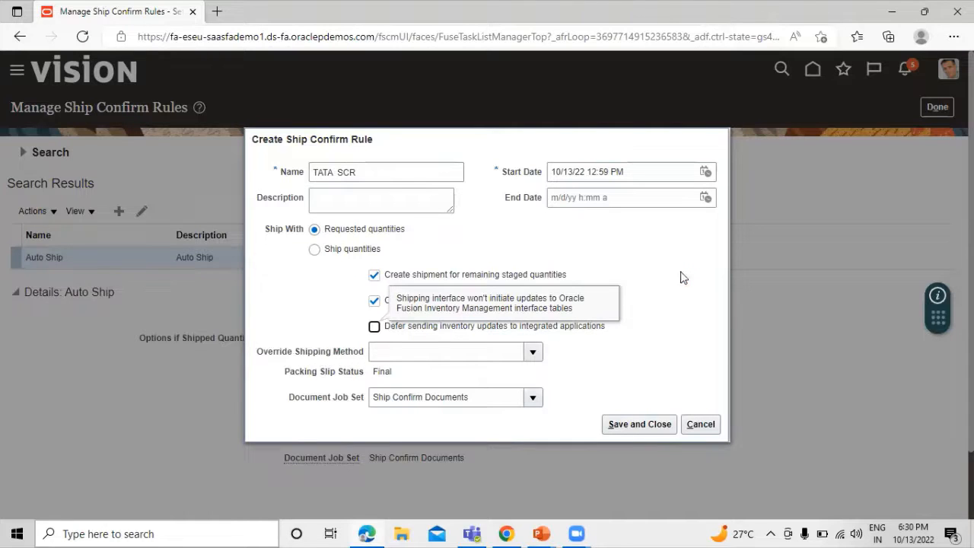
pyautogui.click(642, 424)
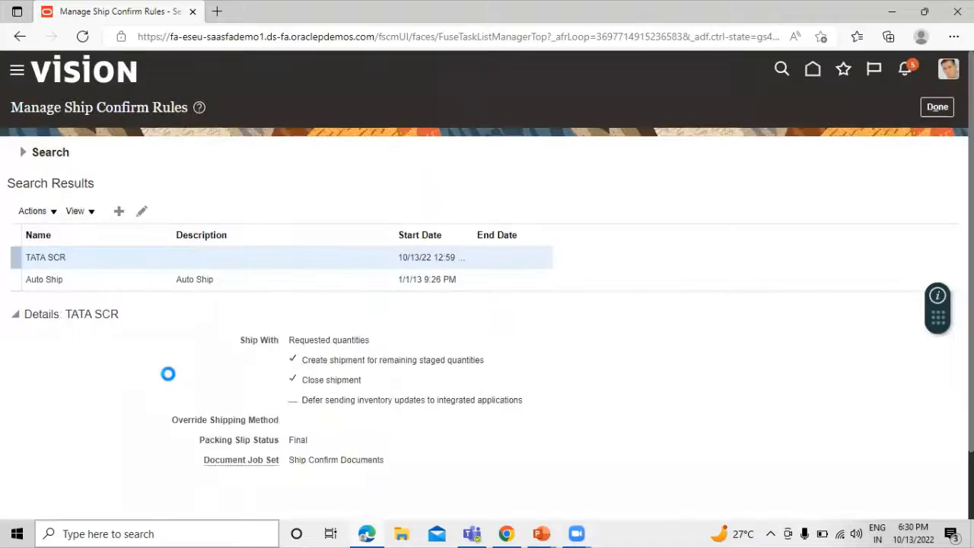
pyautogui.click(937, 107)
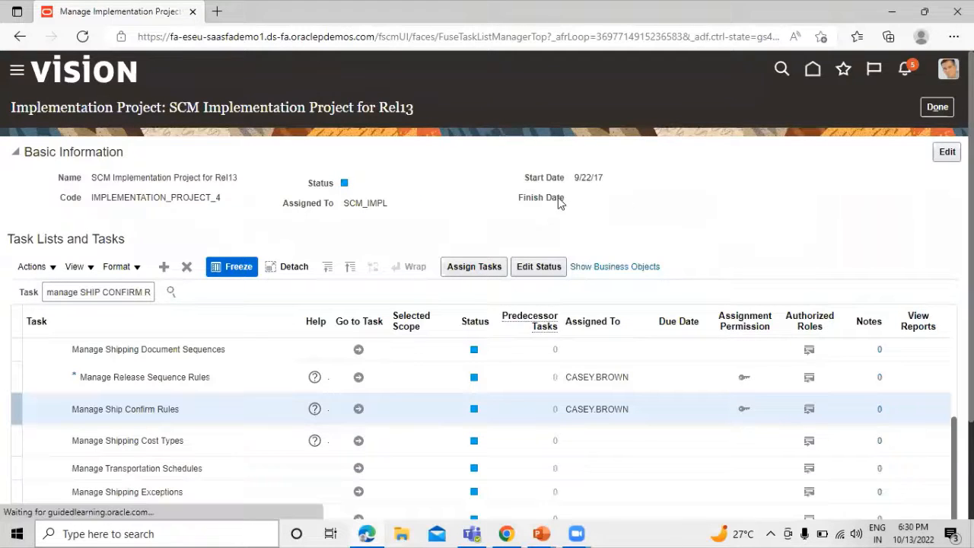
# Search the project tasks for "manage picking rule" and go to the Manage Picking Rules task under Materials Management and Logistics.
pyautogui.hotkey('alt', 'Tab')
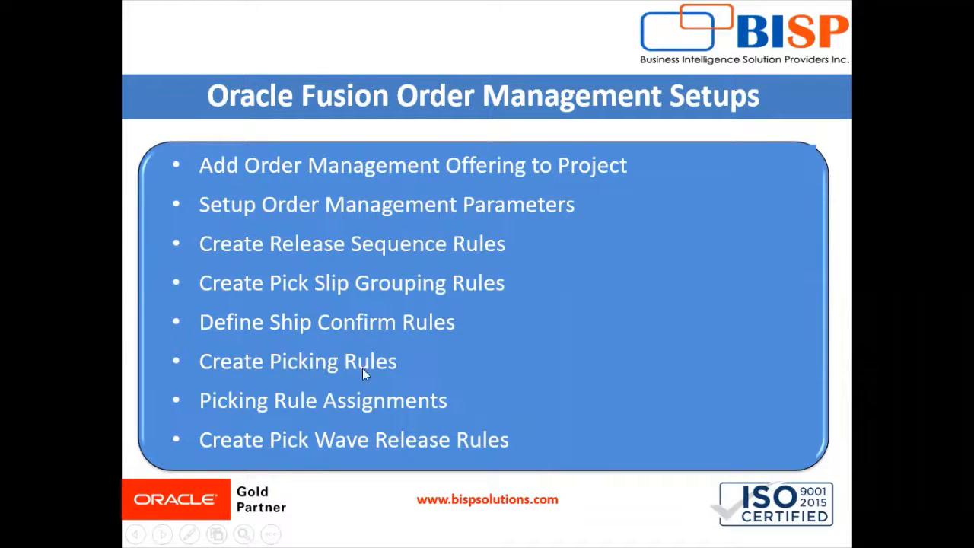
pyautogui.hotkey('alt', 'Tab')
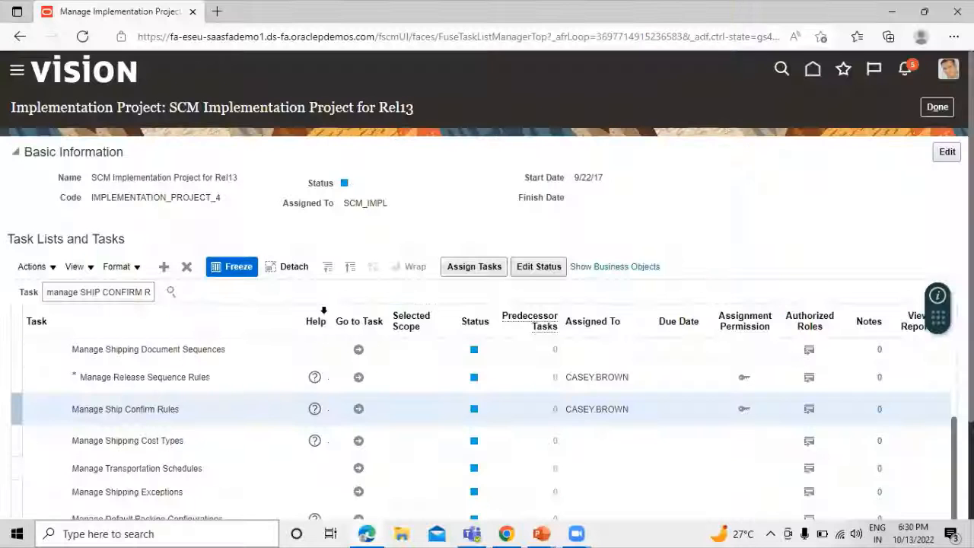
pyautogui.click(137, 291)
pyautogui.tripleClick(137, 291)
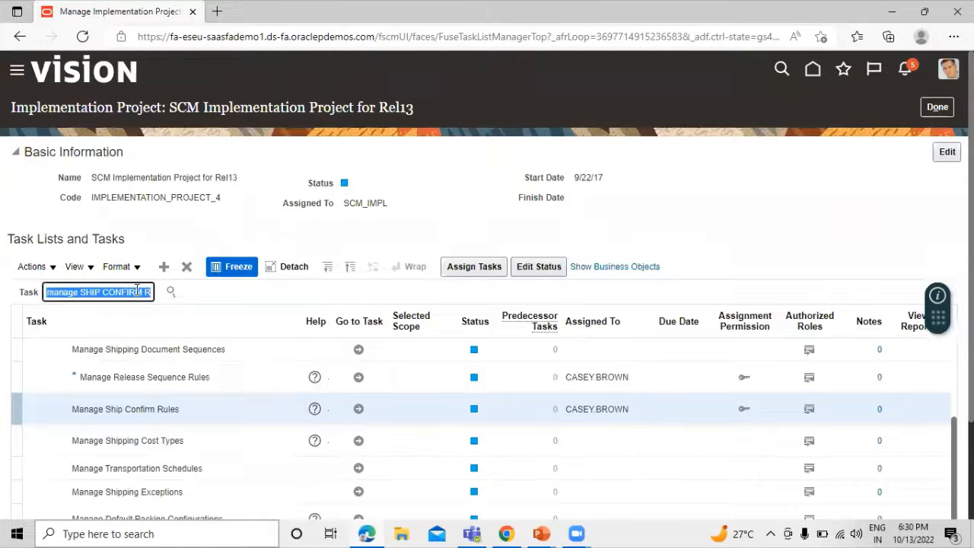
pyautogui.press('BackSpace')
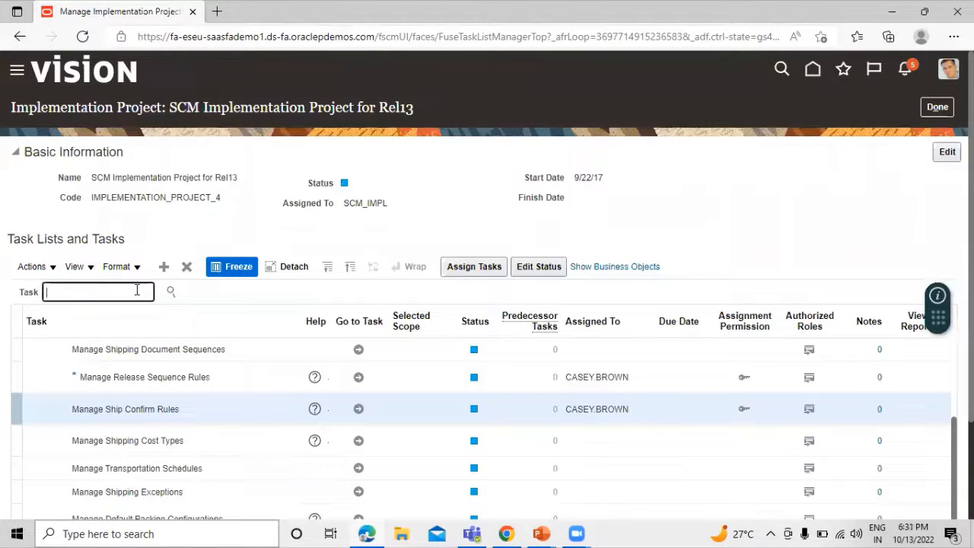
pyautogui.write('mana')
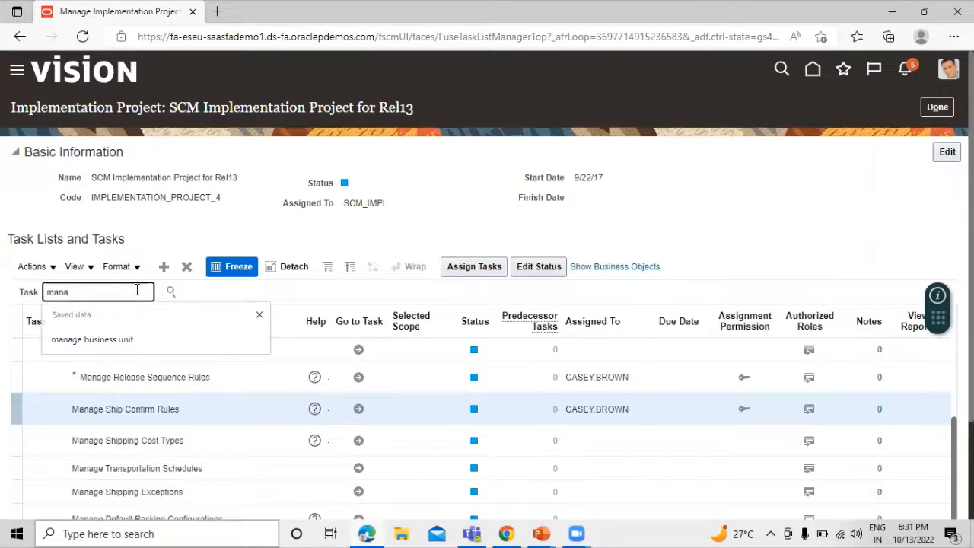
pyautogui.write('ge picking ru')
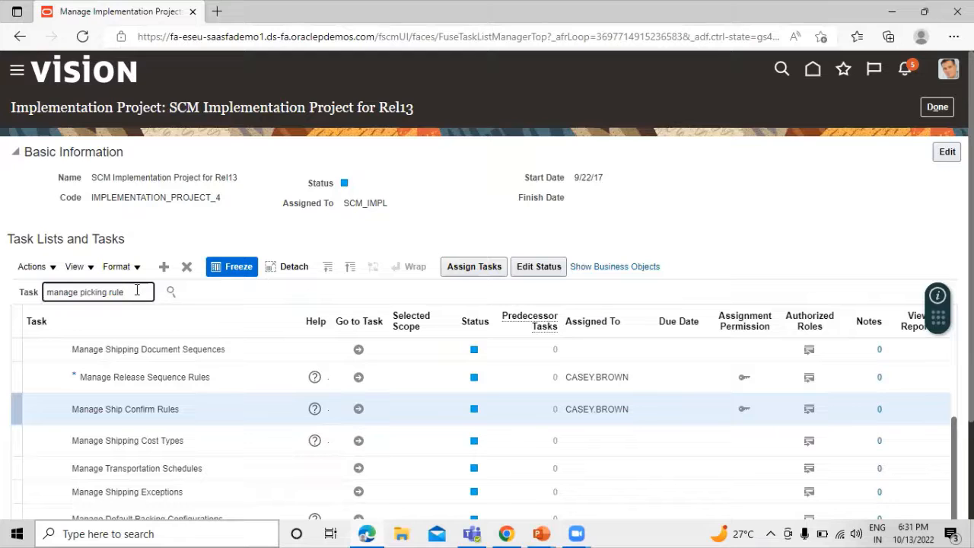
pyautogui.write('le')
pyautogui.press('Return')
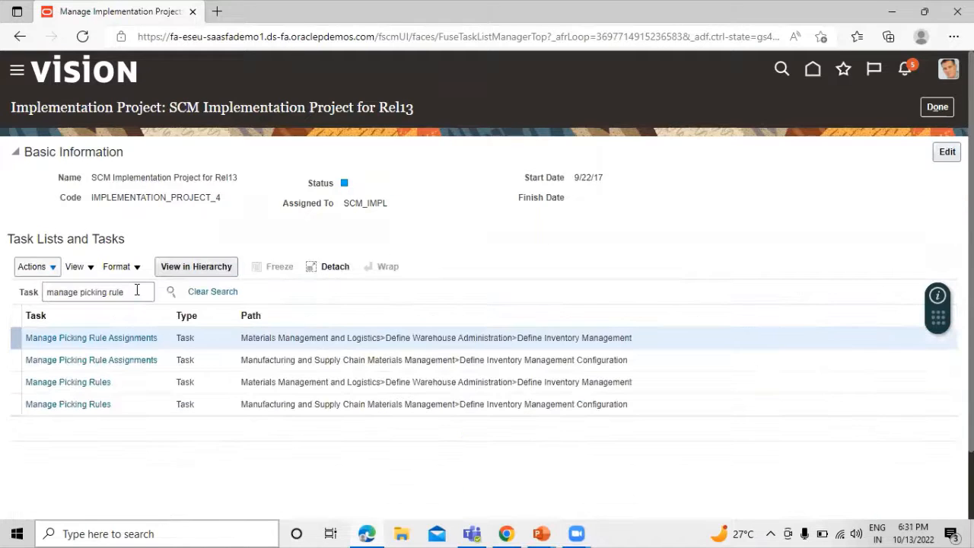
pyautogui.click(76, 389)
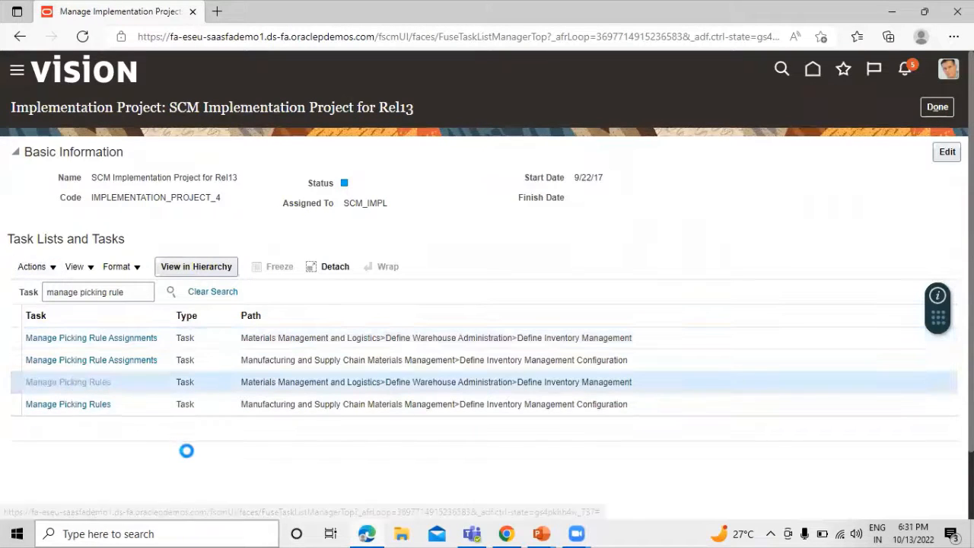
pyautogui.scroll(-1, 188, 451)
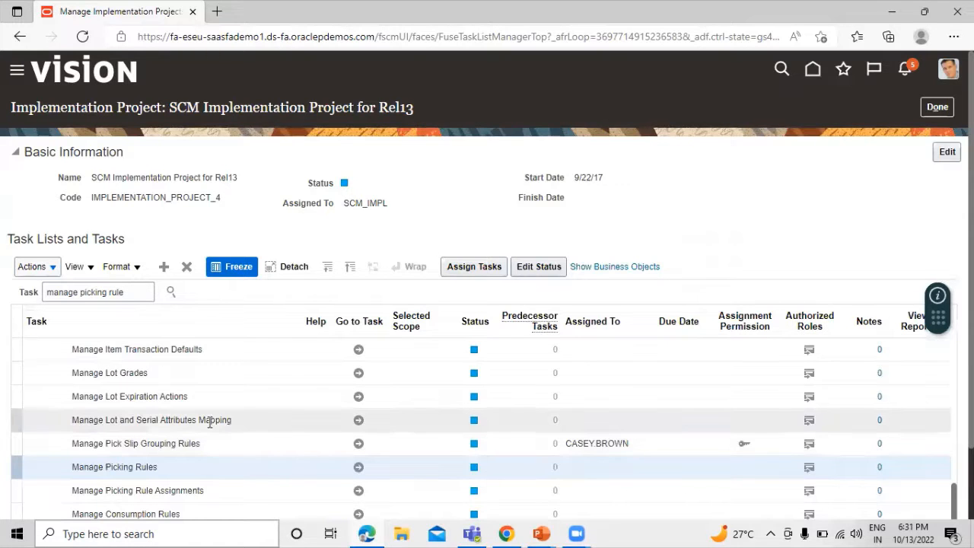
pyautogui.scroll(-1, 137, 420)
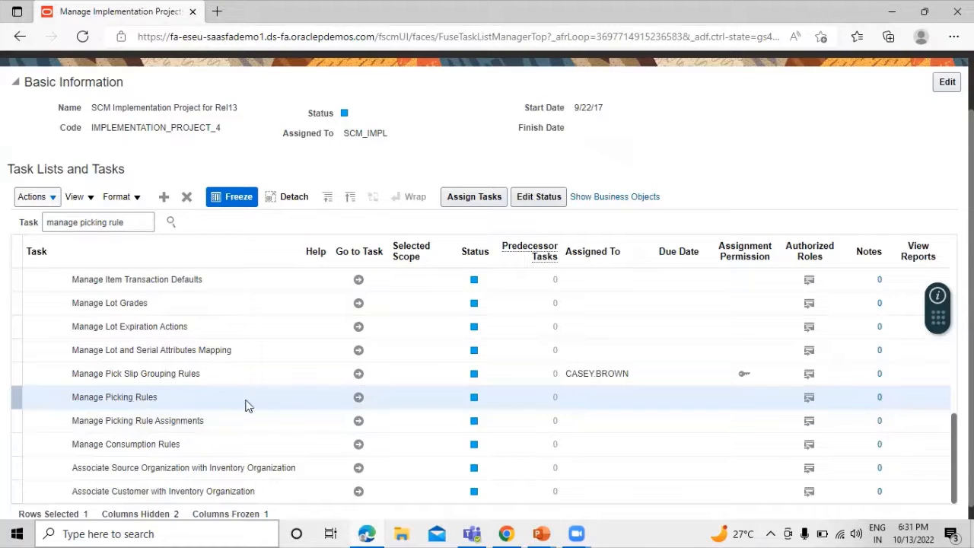
pyautogui.click(148, 396)
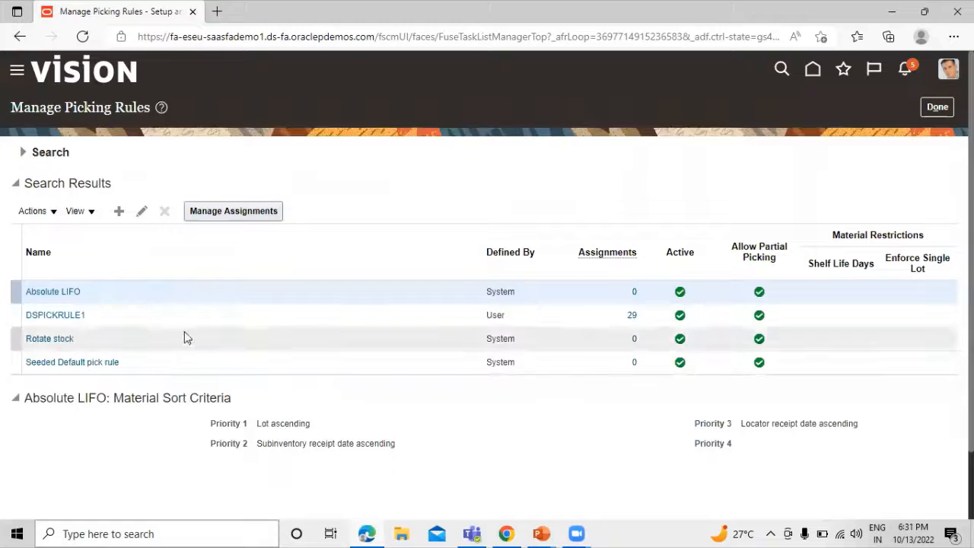
# Create an active picking rule named TATA PR that allows partial picking, save it, and return to the project.
pyautogui.click(120, 213)
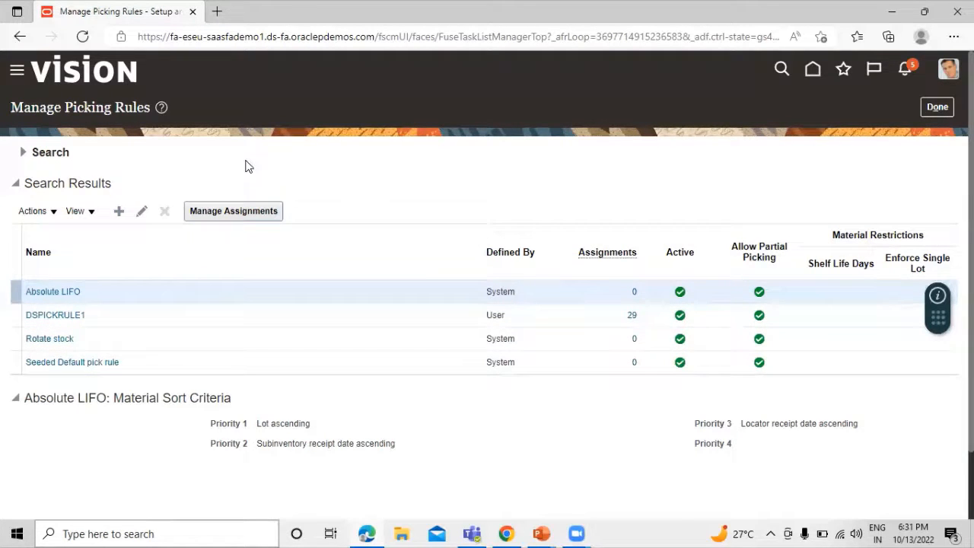
pyautogui.click(237, 184)
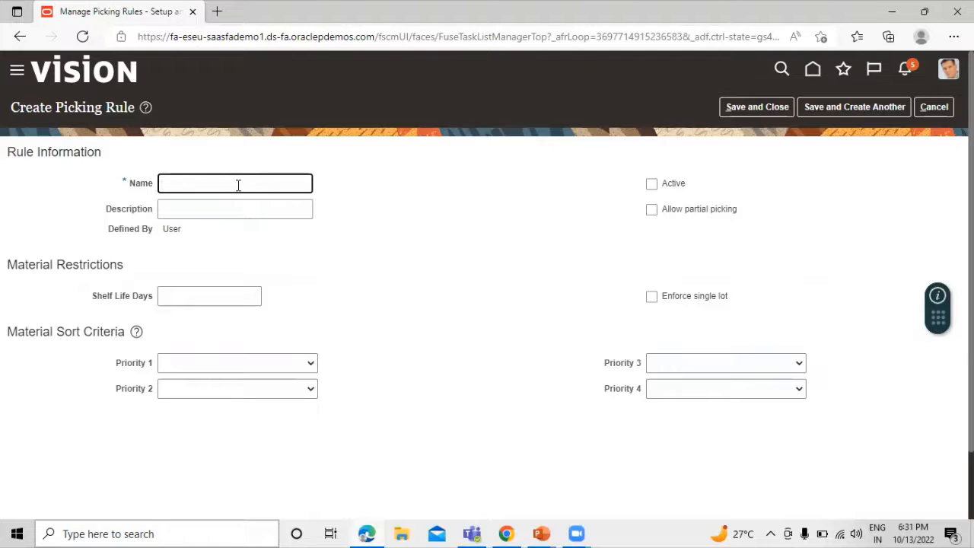
pyautogui.write('TATA PR')
pyautogui.click(267, 246)
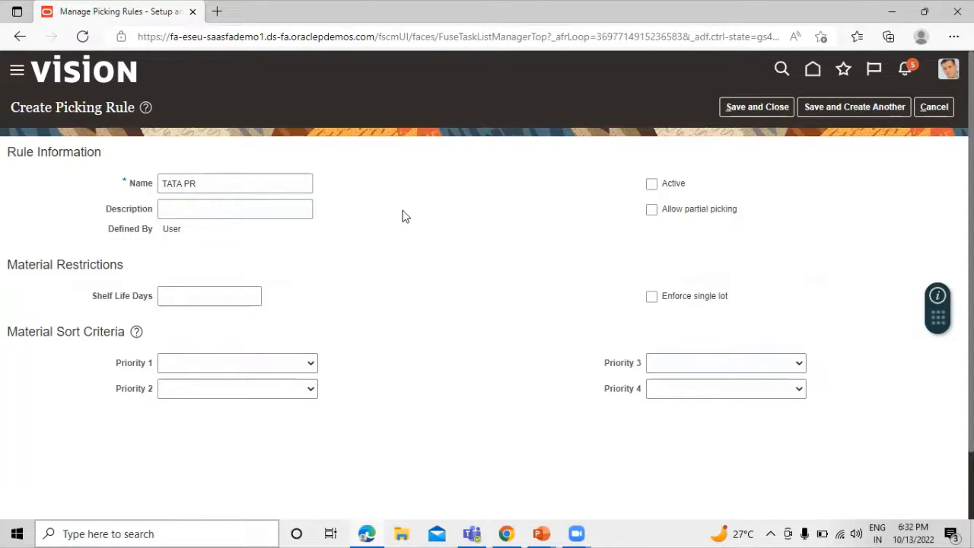
pyautogui.click(656, 186)
pyautogui.click(653, 213)
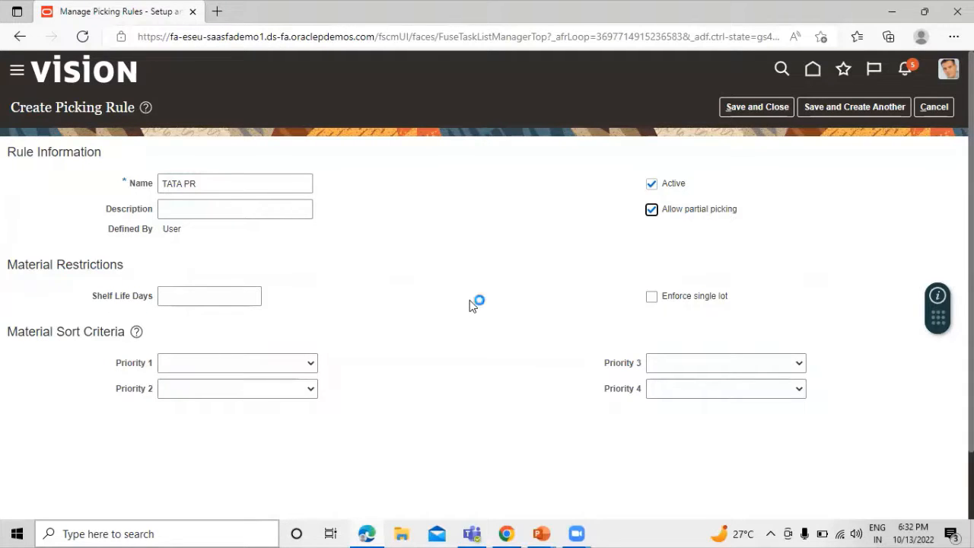
pyautogui.click(771, 108)
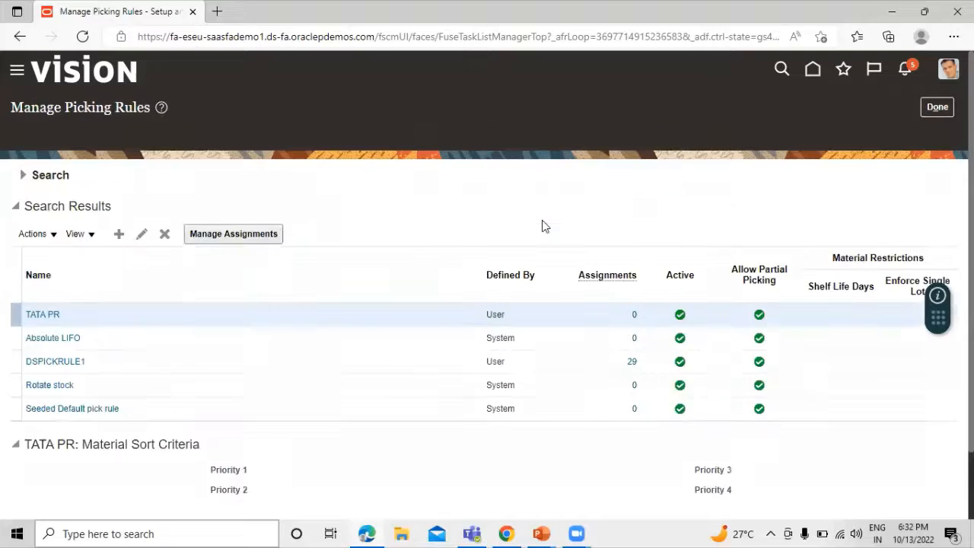
pyautogui.click(936, 108)
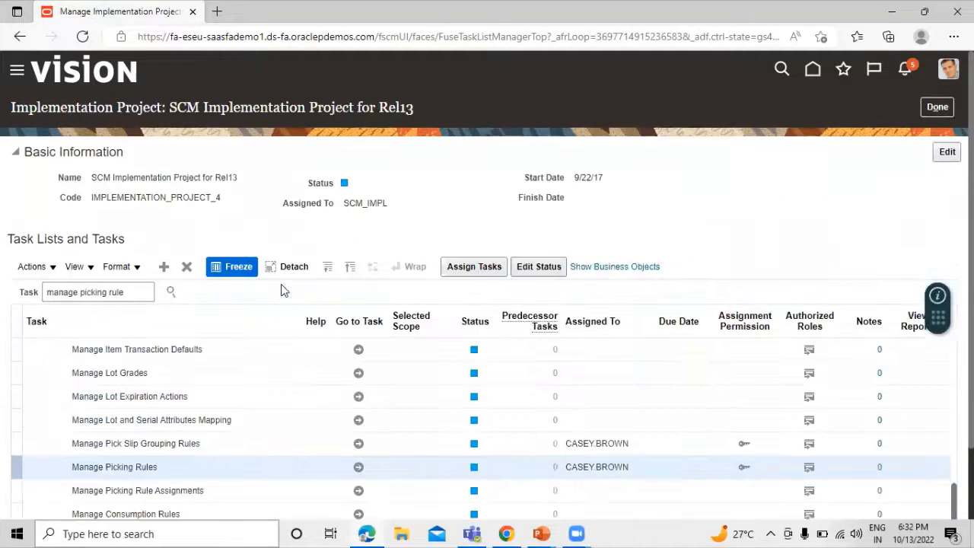
# In the Manage Picking Rule Assignments task, add an active assignment of TATA PR to organization 001 with sequence 1.
pyautogui.scroll(-1, 217, 379)
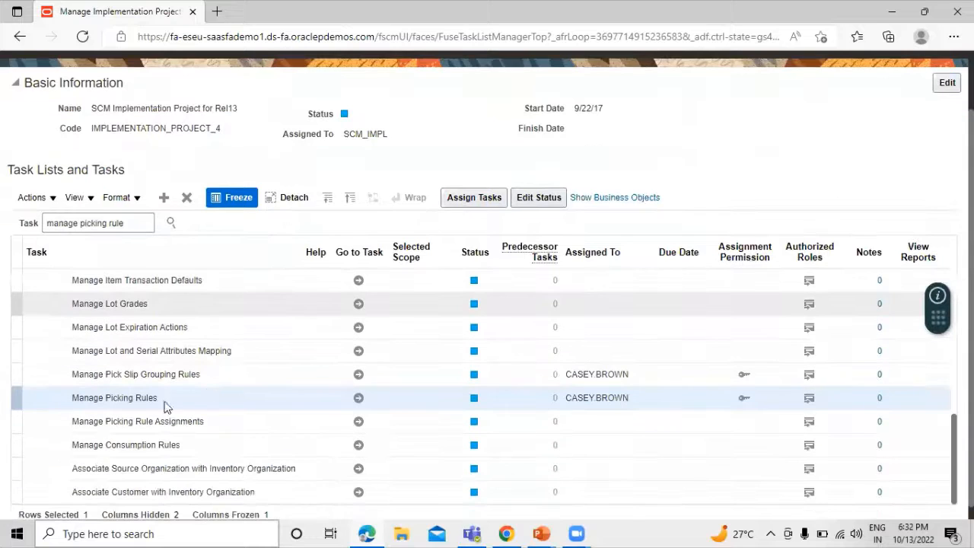
pyautogui.click(359, 420)
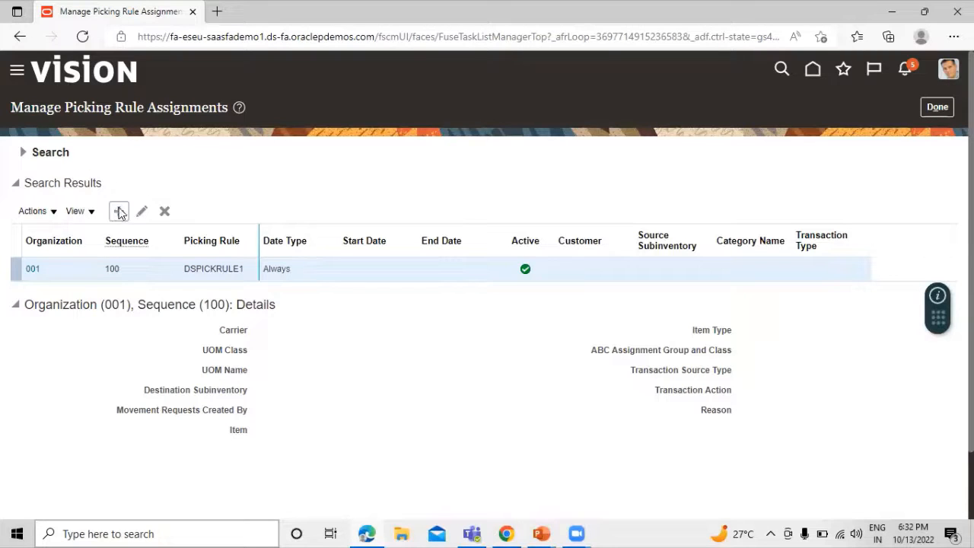
pyautogui.click(141, 210)
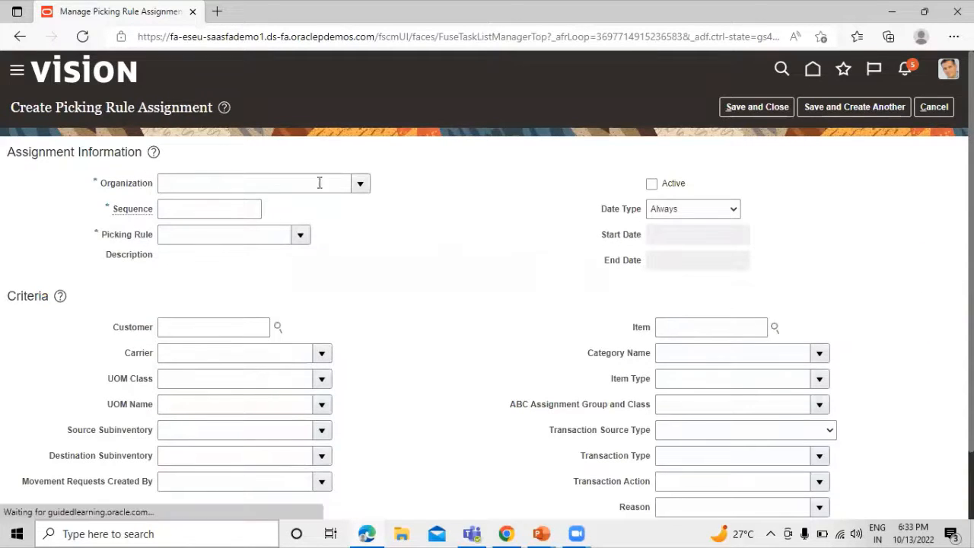
pyautogui.click(361, 183)
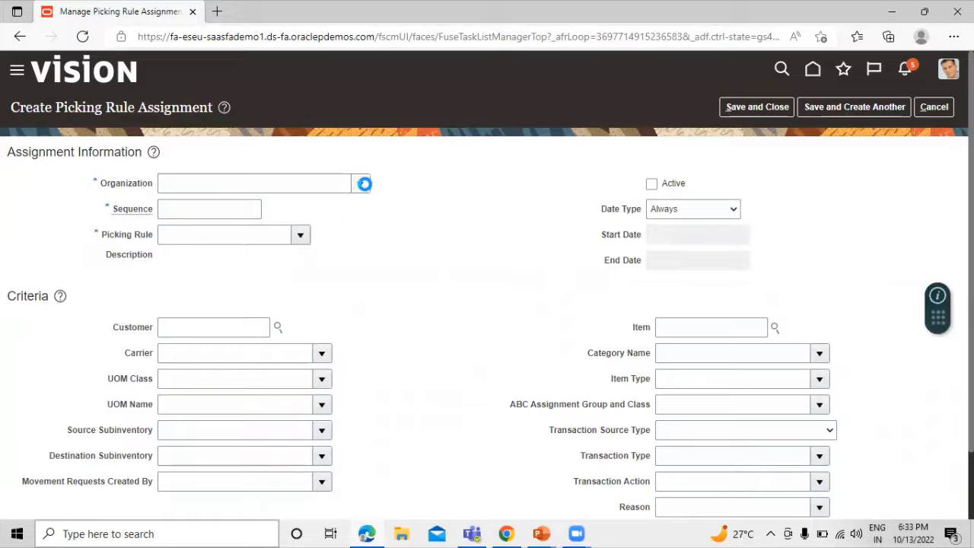
pyautogui.click(190, 231)
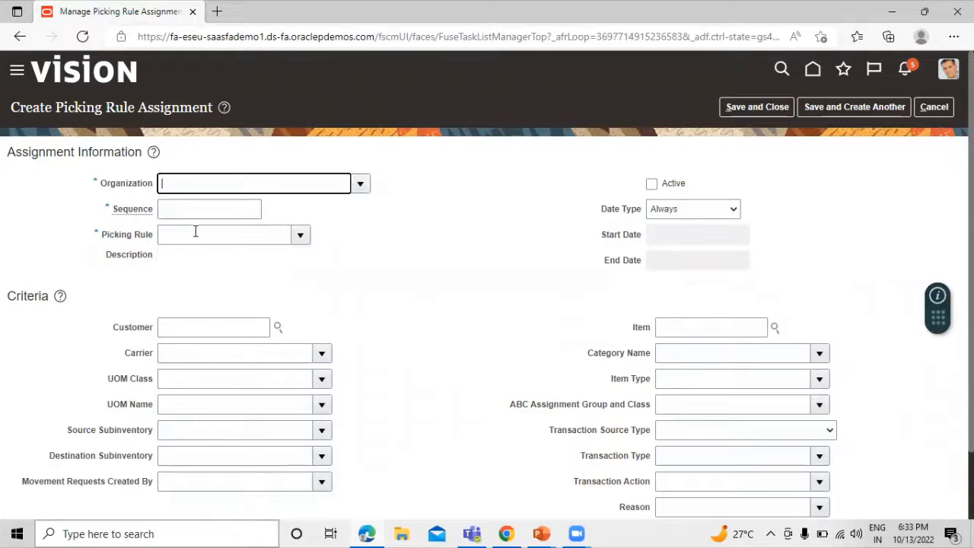
pyautogui.click(228, 207)
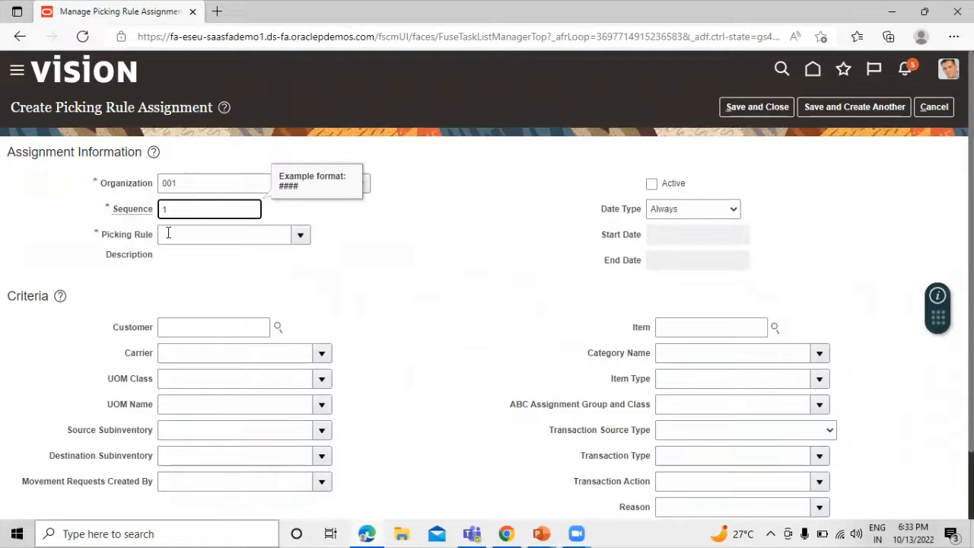
pyautogui.click(300, 234)
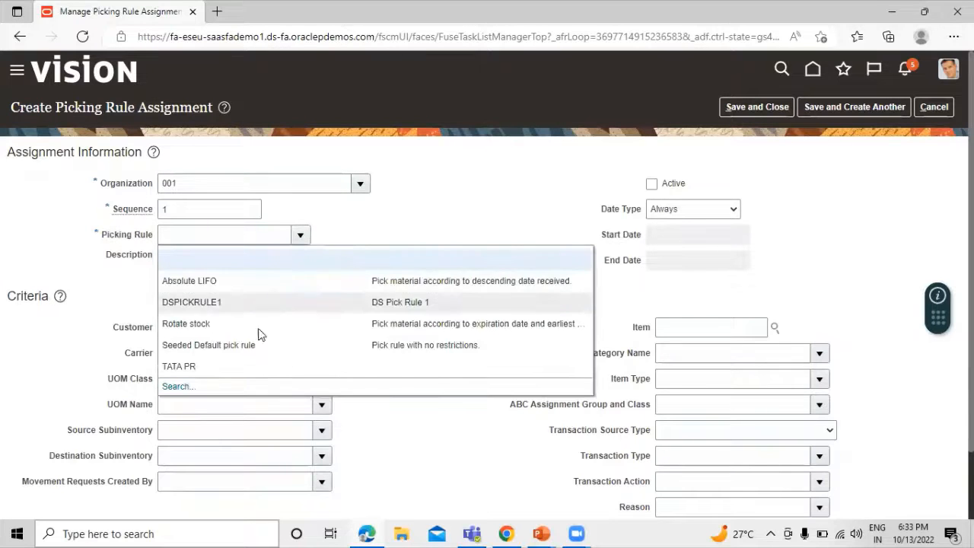
pyautogui.click(239, 364)
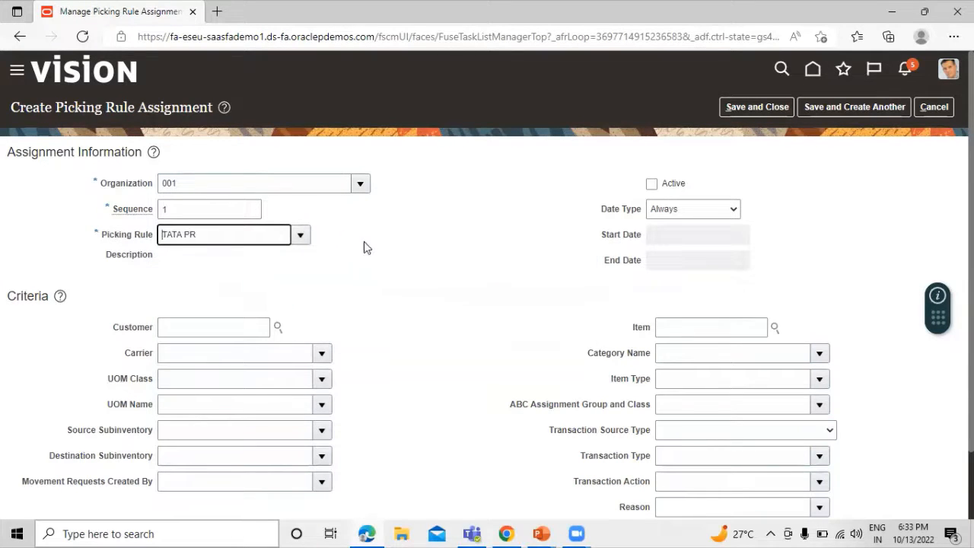
pyautogui.click(400, 251)
pyautogui.click(652, 185)
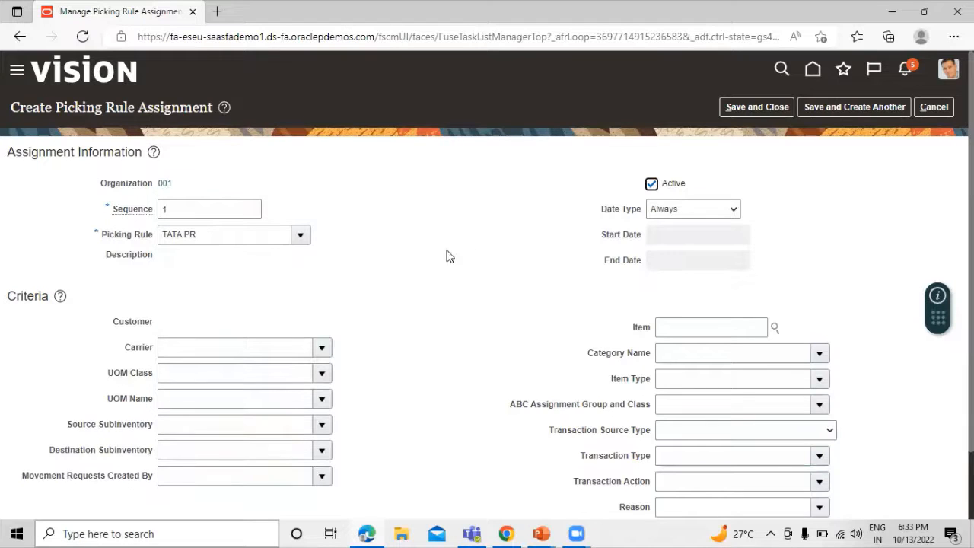
# Save the picking rule assignment and return to the implementation project, ending on the Order Management setups slide.
pyautogui.scroll(-1, 419, 264)
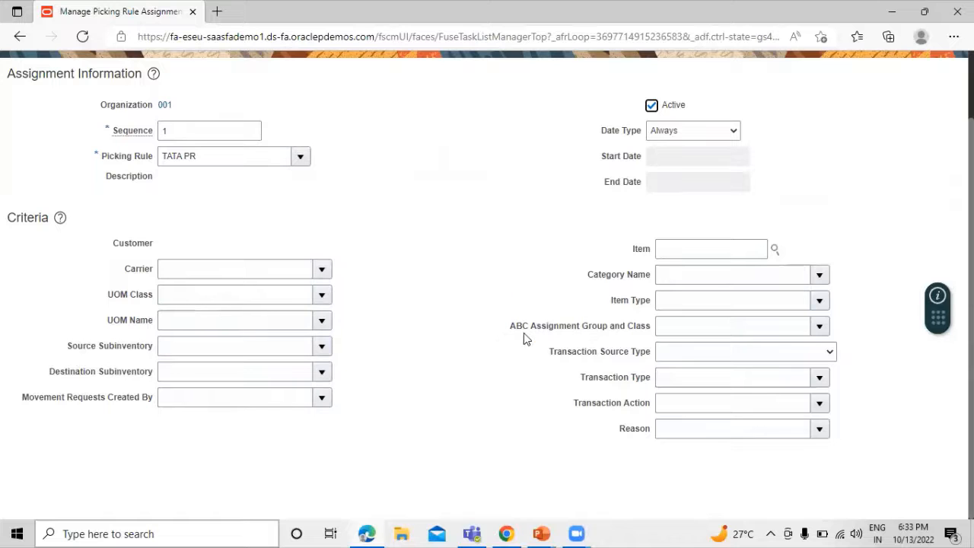
pyautogui.scroll(2, 523, 332)
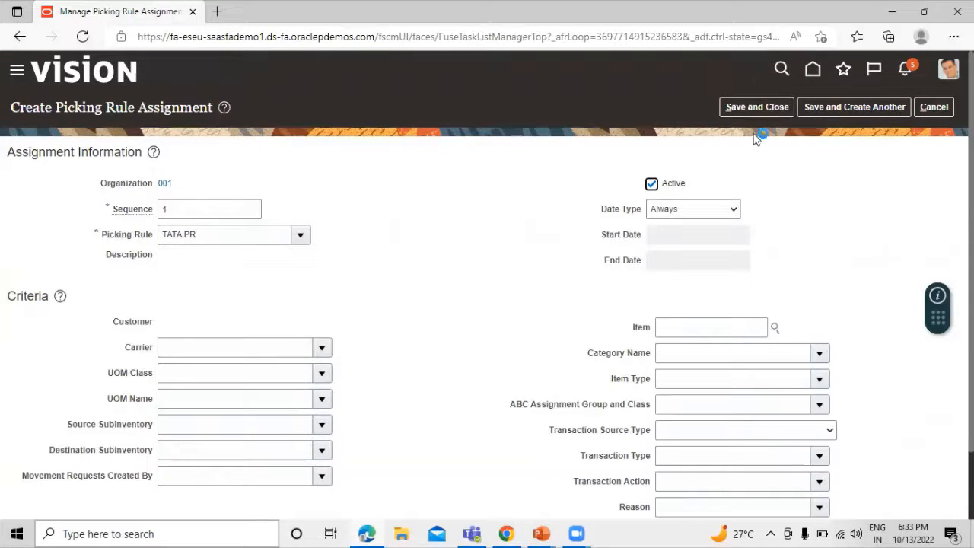
pyautogui.click(753, 107)
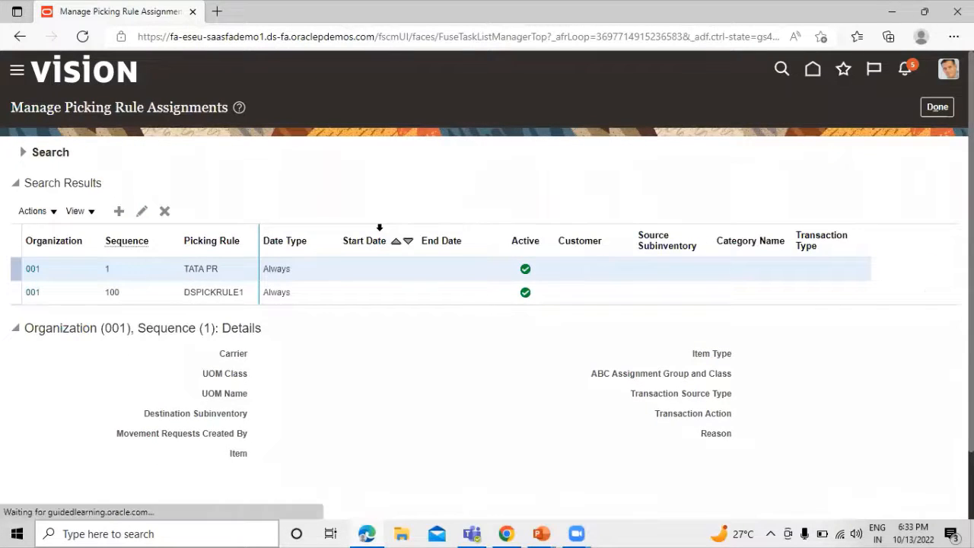
pyautogui.click(936, 107)
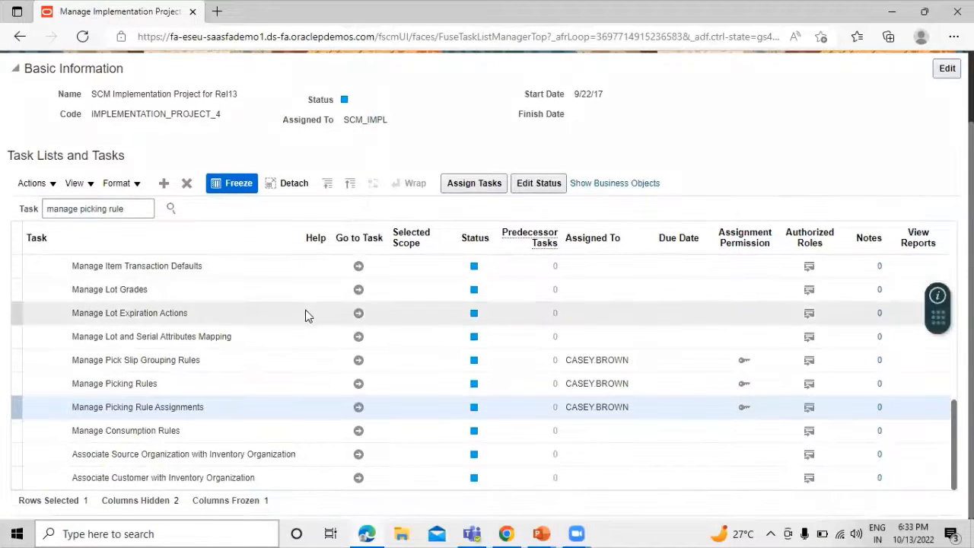
pyautogui.hotkey('alt', 'Tab')
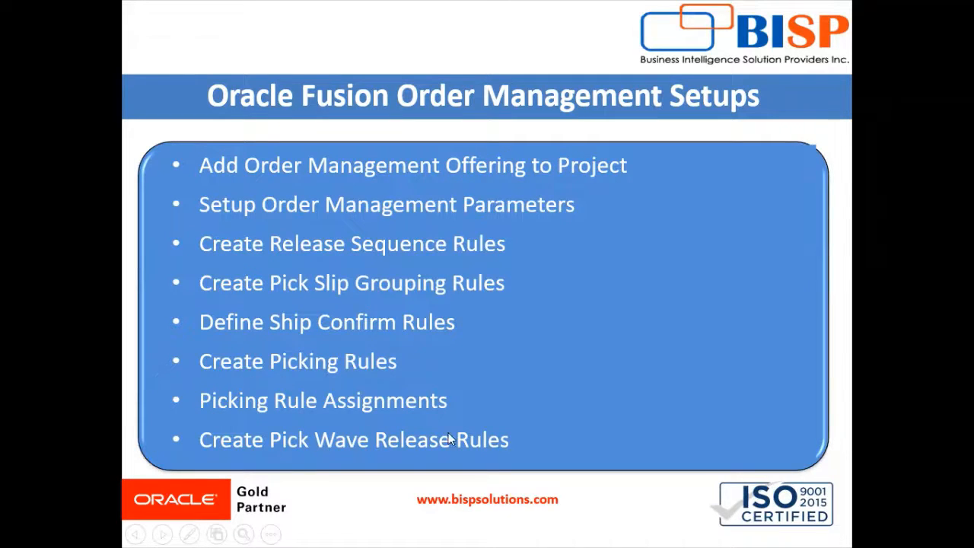
# Switch to the implementation project in the browser and search its tasks for "manage PICK WAVE RELEASE RULE".
pyautogui.hotkey('alt', 'Tab')
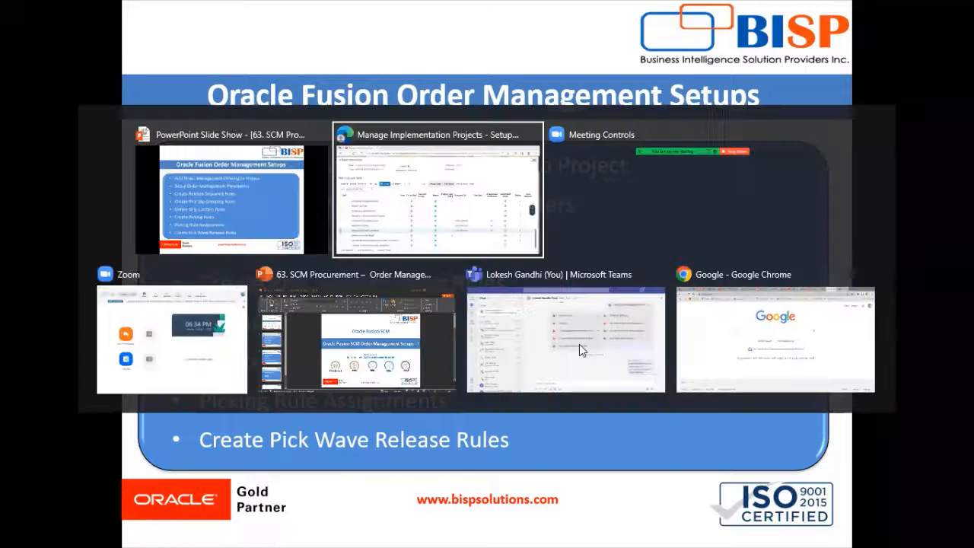
pyautogui.click(137, 209)
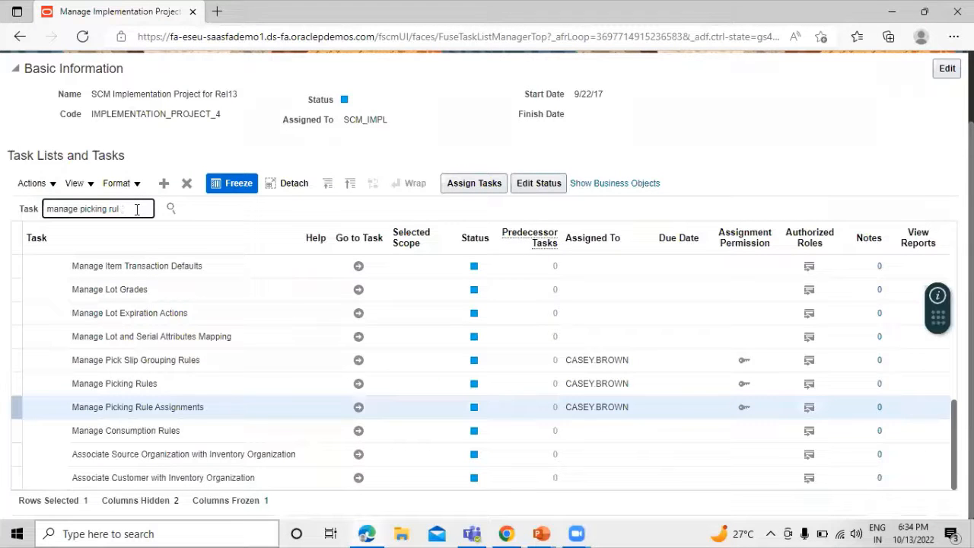
pyautogui.press('BackSpace')
pyautogui.press('BackSpace')
pyautogui.press('BackSpace')
pyautogui.press('BackSpace')
pyautogui.press('BackSpace')
pyautogui.press('BackSpace')
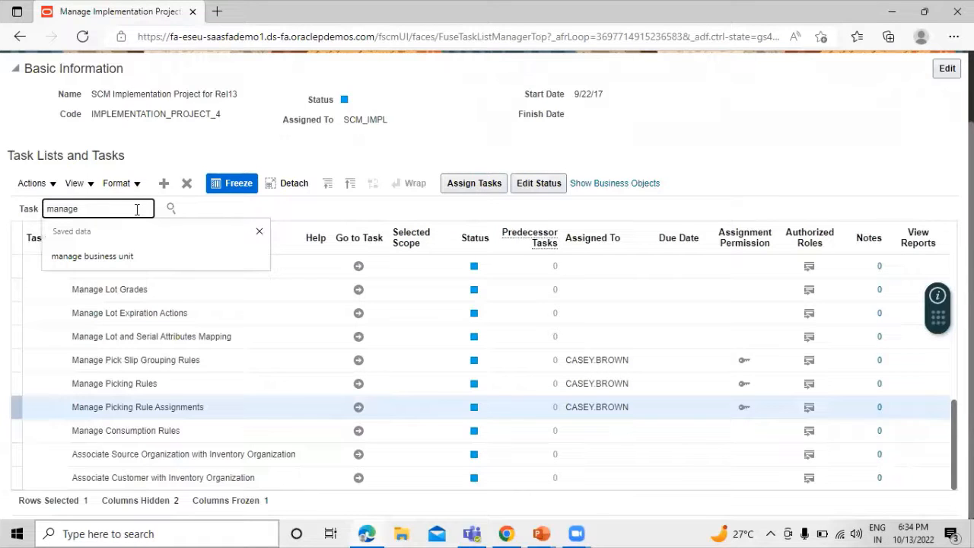
pyautogui.write('PI')
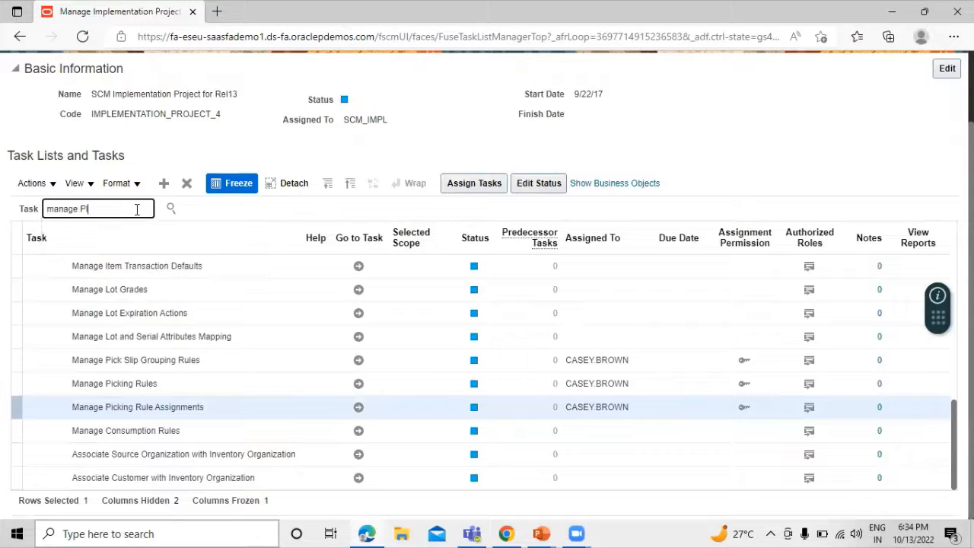
pyautogui.write('CK WAVE R')
pyautogui.write('ELEASE RU')
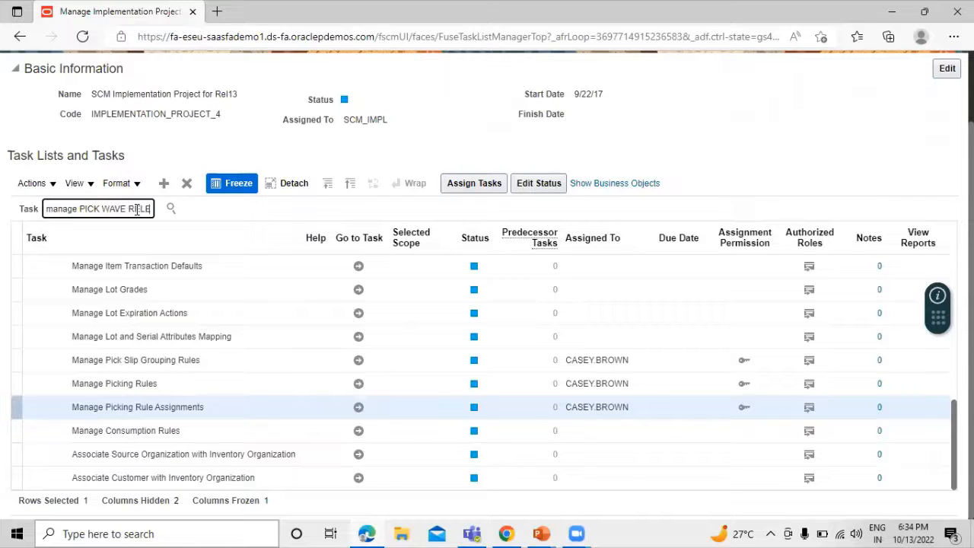
pyautogui.write('LE')
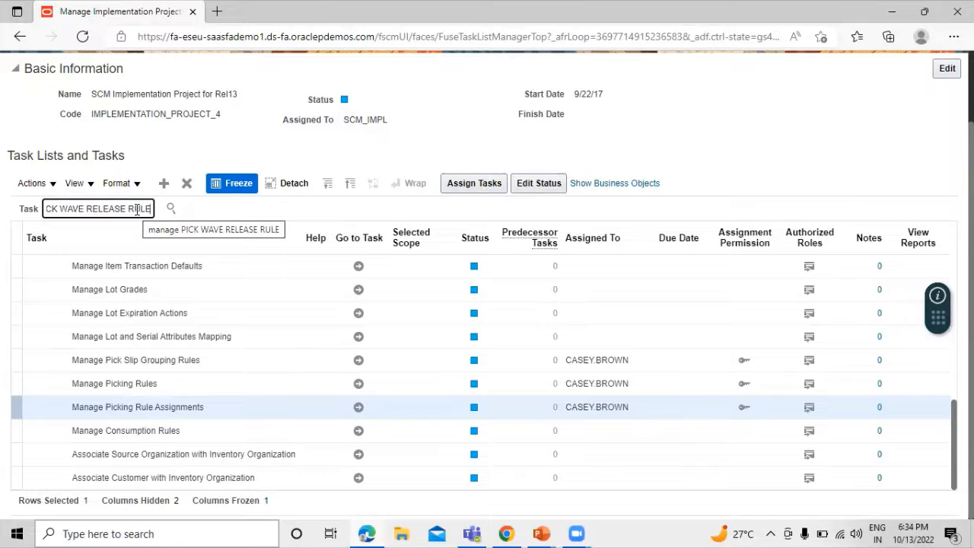
pyautogui.press('Return')
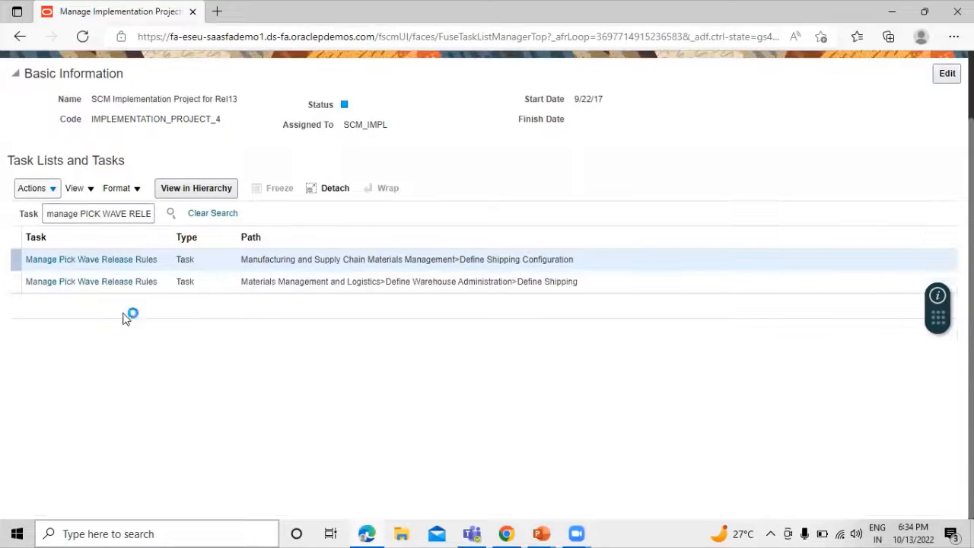
# Go to the Manage Pick Wave Release Rules task under Materials Management and Logistics, Define Shipping.
pyautogui.click(108, 282)
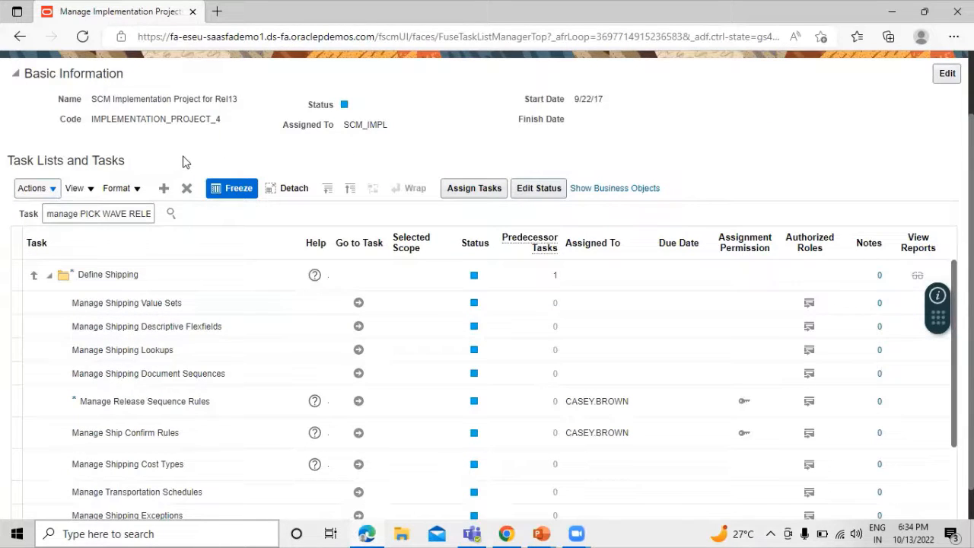
pyautogui.scroll(-1, 182, 158)
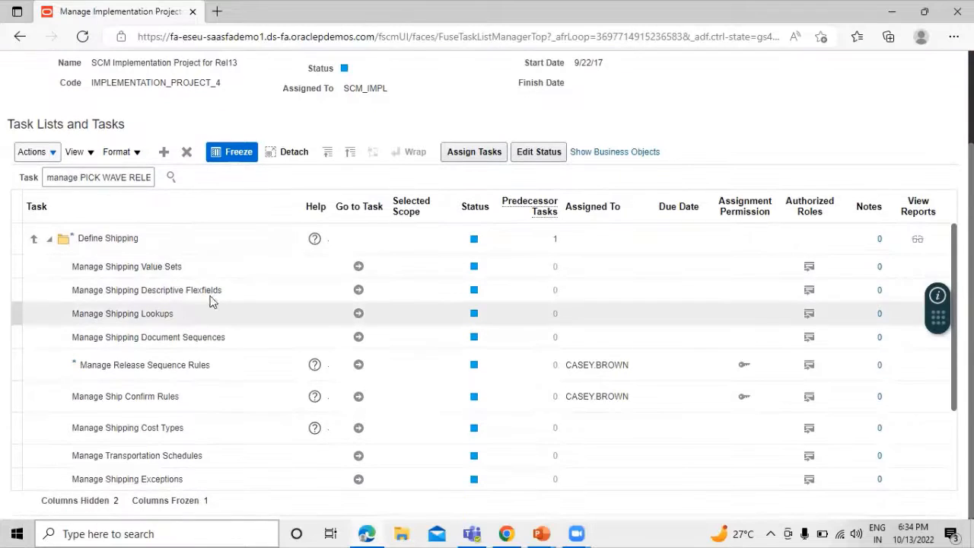
pyautogui.scroll(-2, 206, 304)
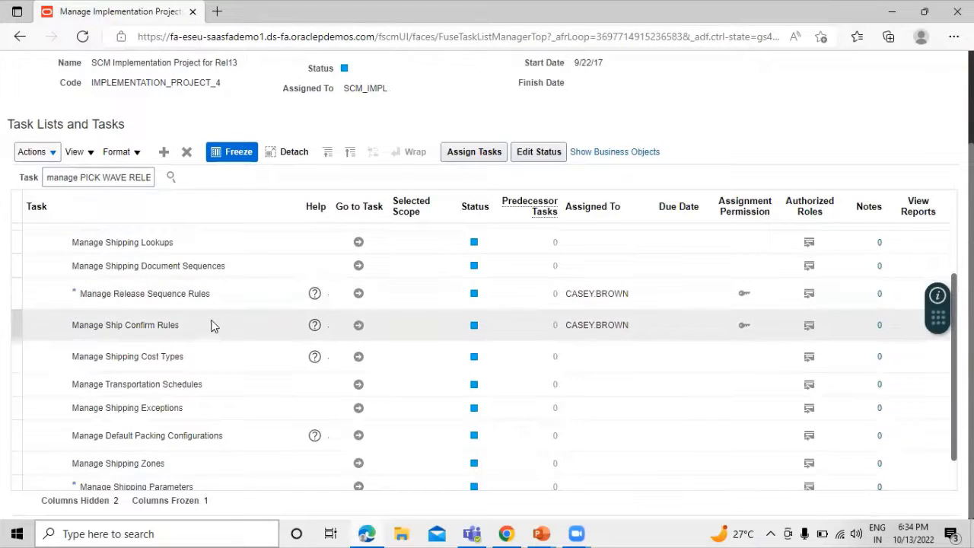
pyautogui.scroll(-1, 213, 329)
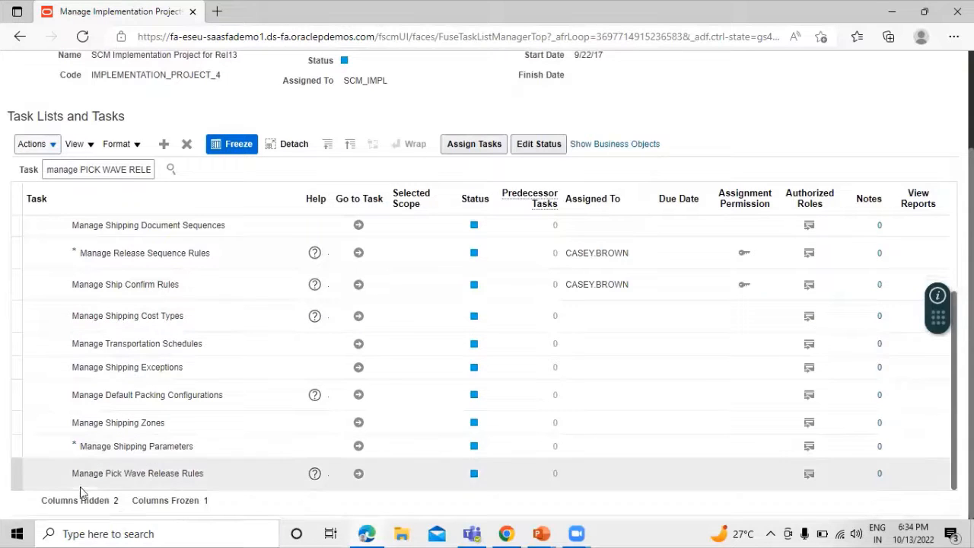
pyautogui.click(359, 473)
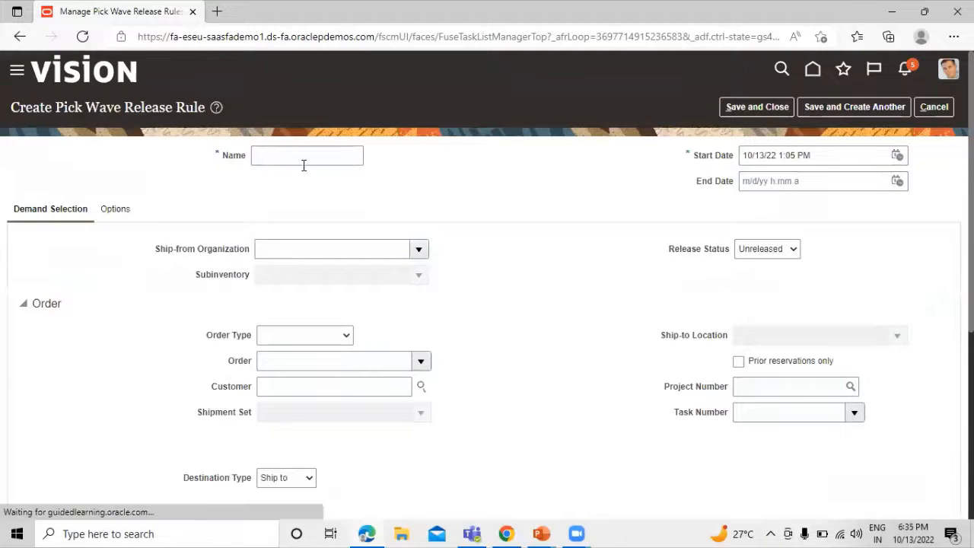
# Create a pick wave release rule named TATA PWRR with ship-from organization 001.
pyautogui.click(305, 155)
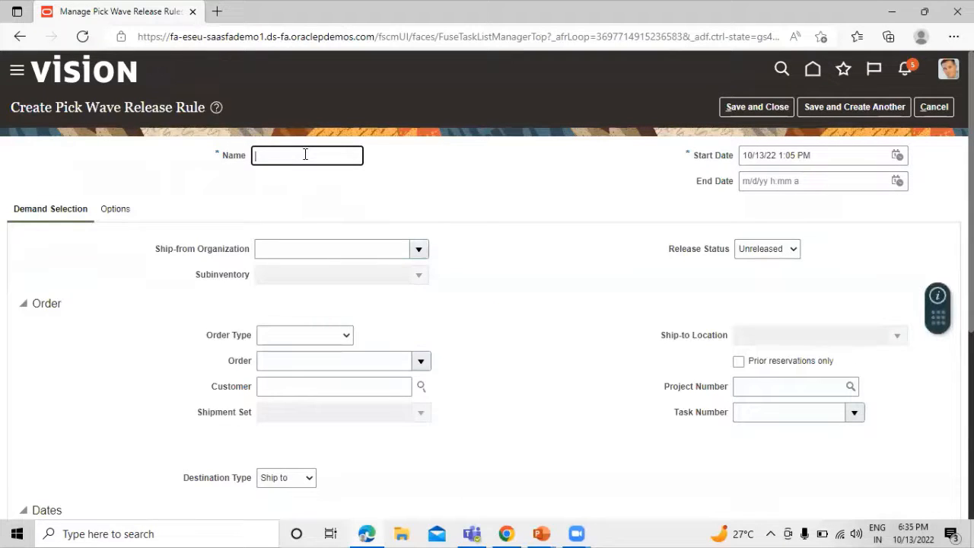
pyautogui.write('ATA PWRR')
pyautogui.click(531, 177)
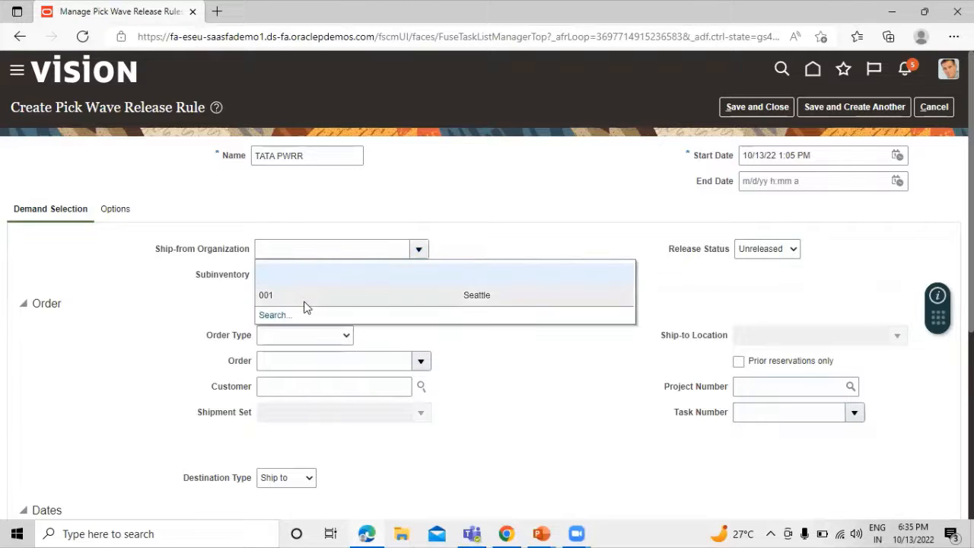
pyautogui.click(308, 298)
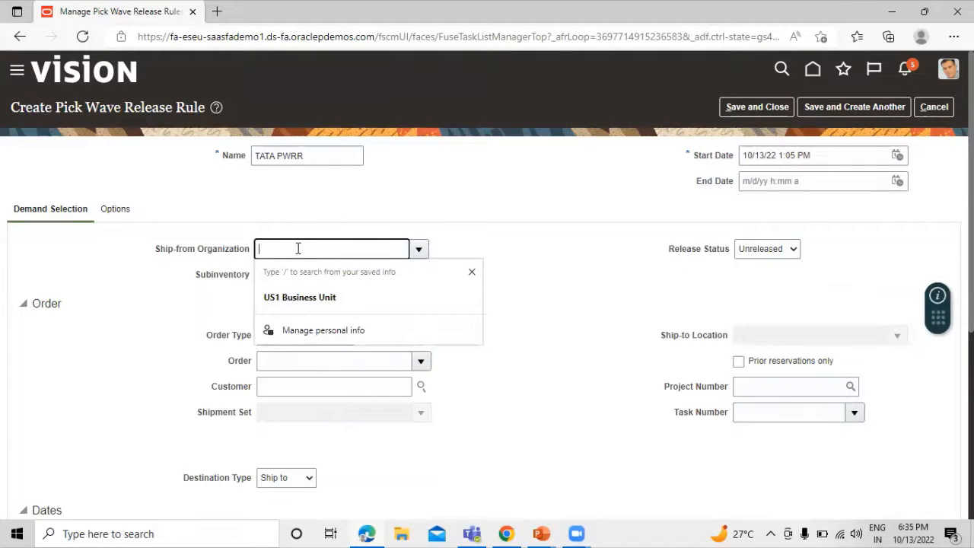
pyautogui.write('001')
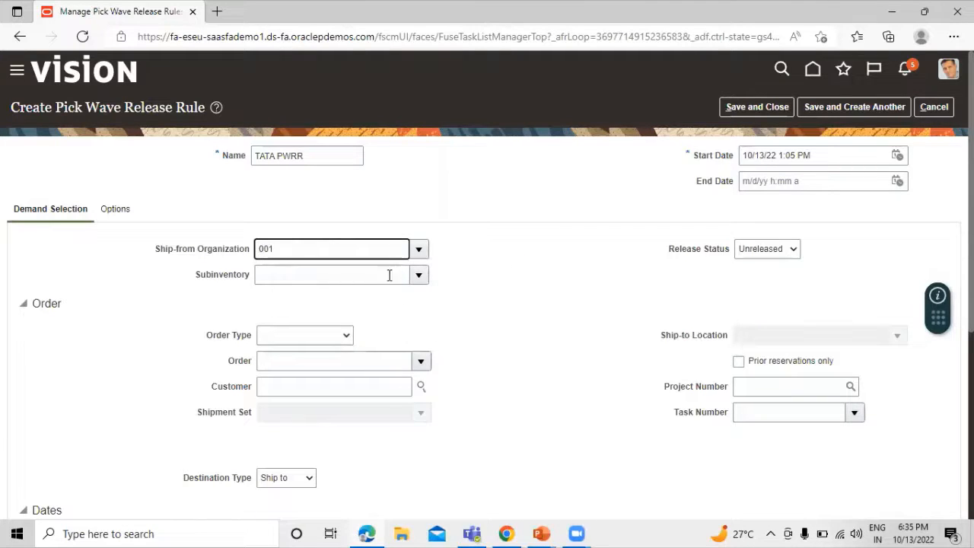
# In the rule's demand selection, set the subinventory to TATASUBIN1 and the release status to All.
pyautogui.click(419, 275)
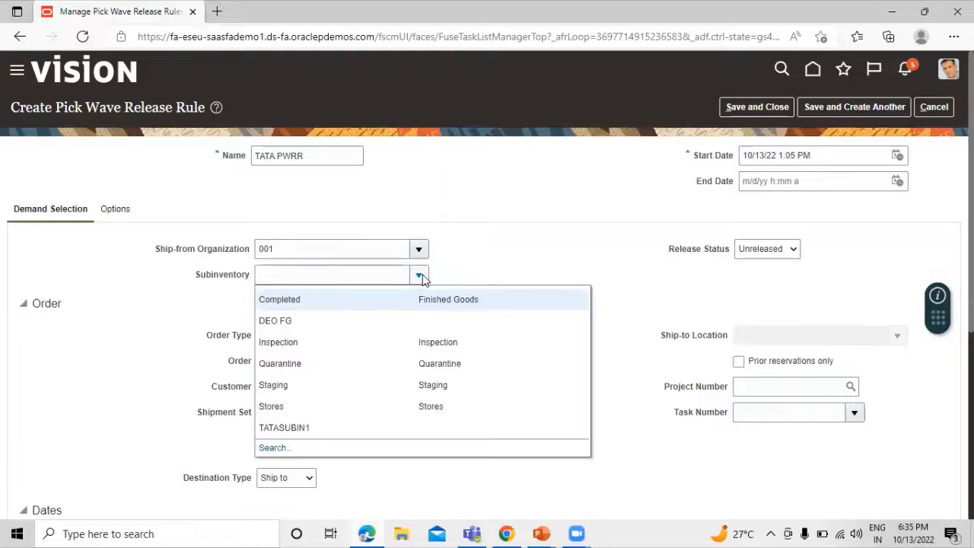
pyautogui.click(303, 428)
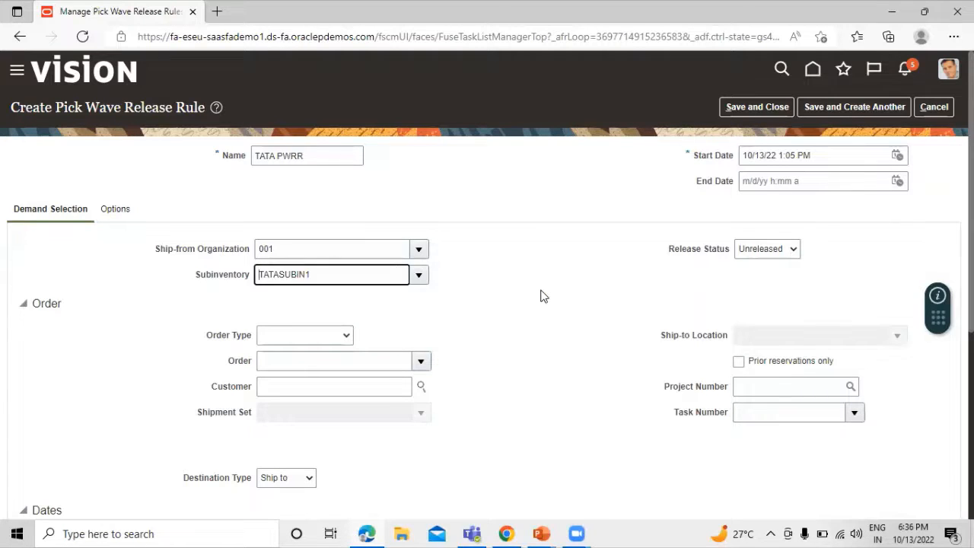
pyautogui.click(794, 249)
pyautogui.click(775, 279)
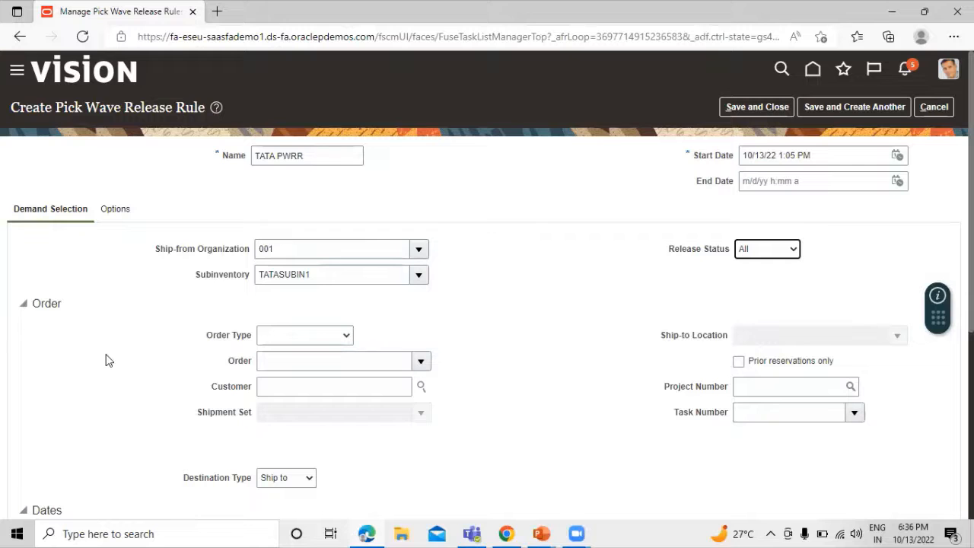
pyautogui.scroll(-3, 543, 319)
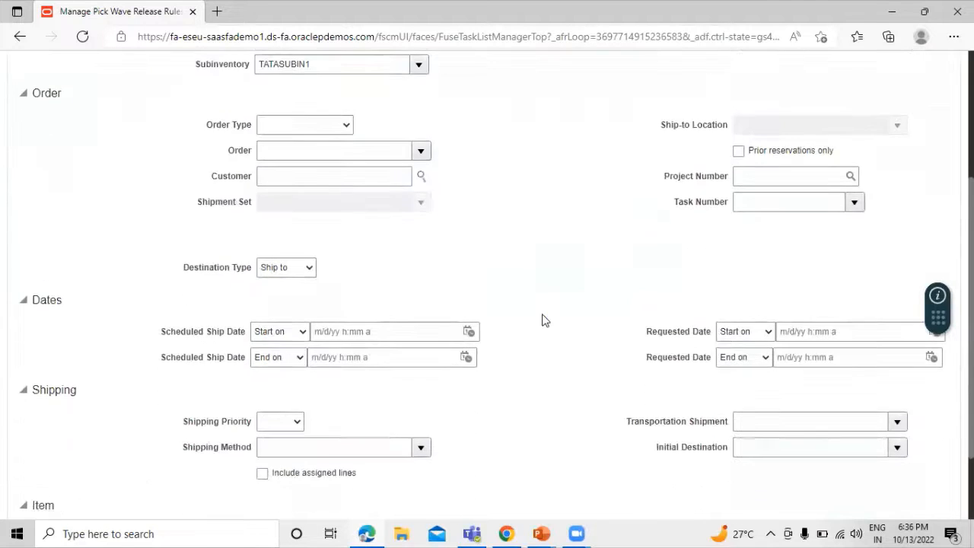
pyautogui.click(303, 125)
pyautogui.click(305, 124)
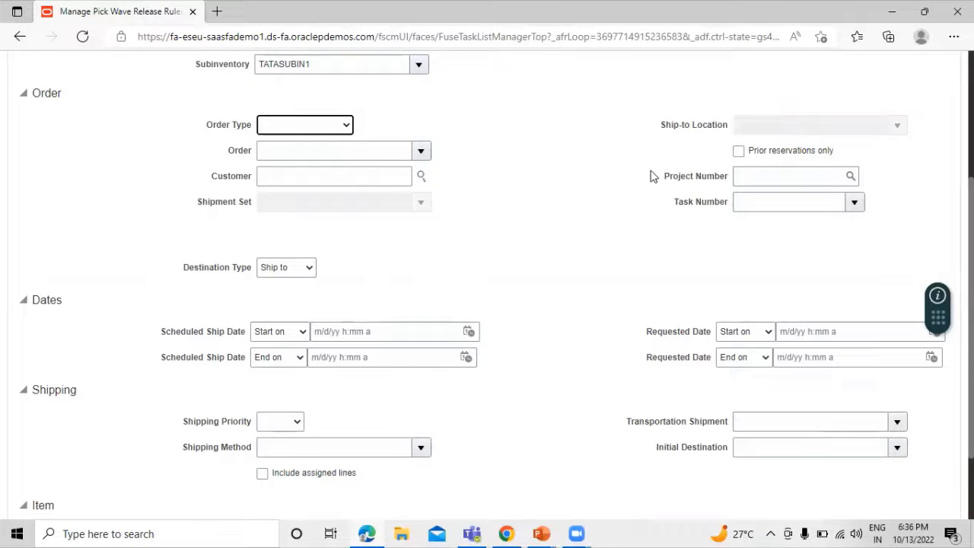
pyautogui.scroll(-3, 440, 263)
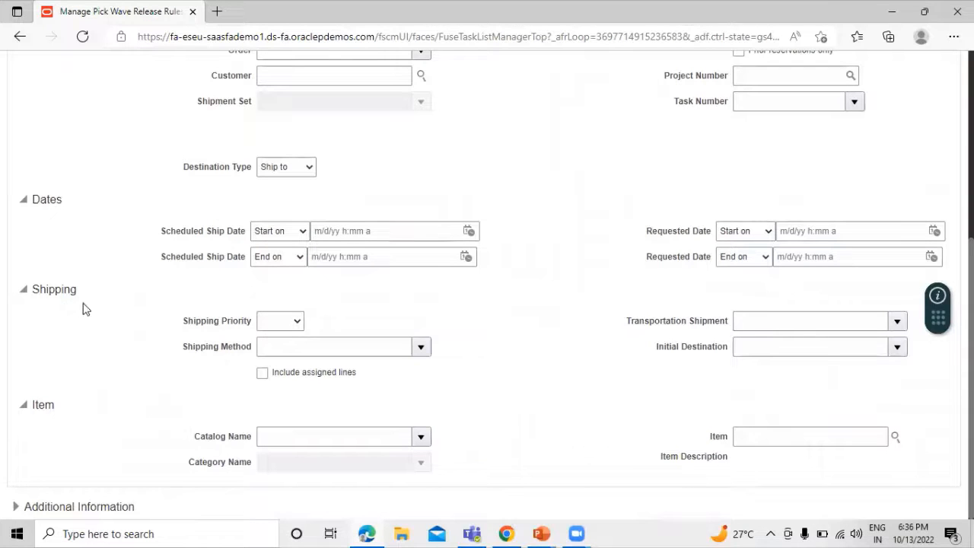
pyautogui.scroll(4, 165, 364)
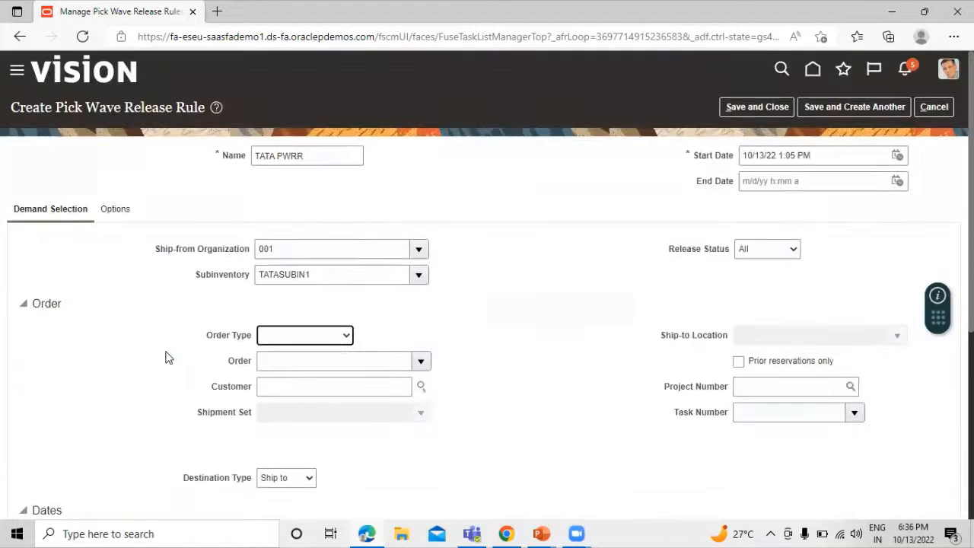
# In the rule's fulfillment options, set the pick-from subinventory to TATASUBIN1.
pyautogui.click(125, 212)
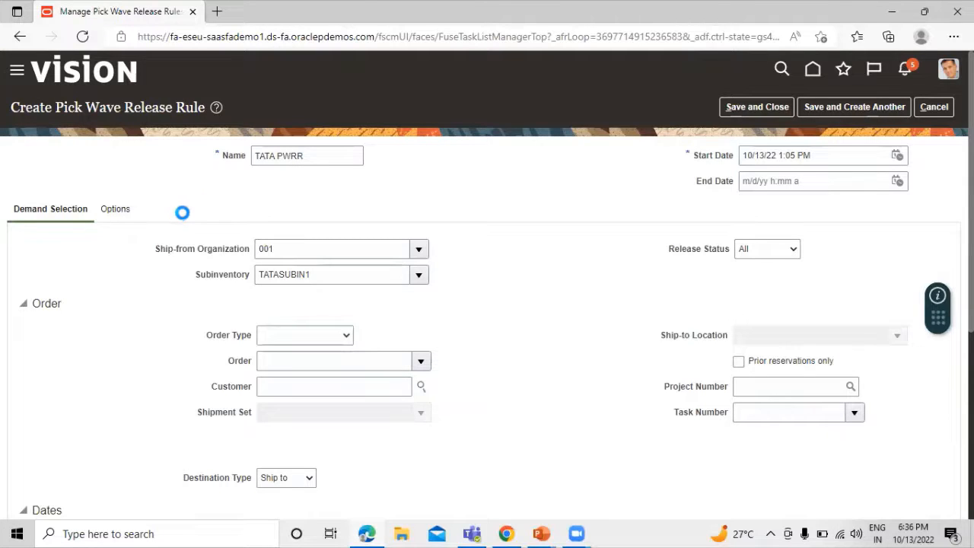
pyautogui.scroll(-1, 570, 278)
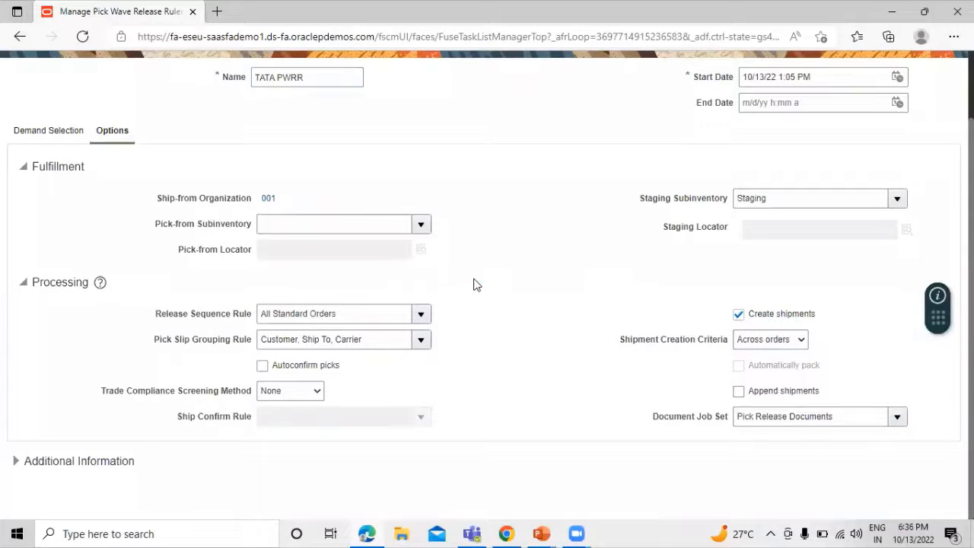
pyautogui.scroll(1, 491, 283)
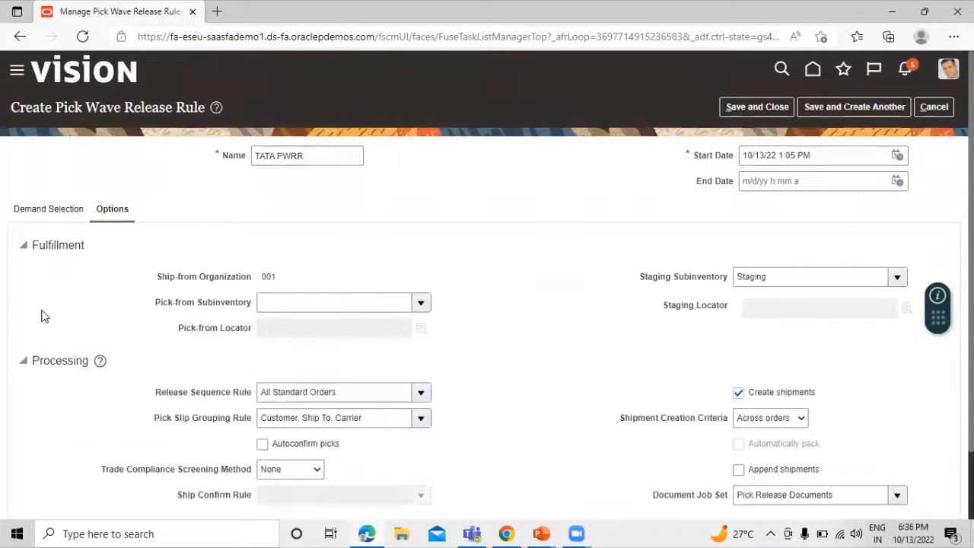
pyautogui.scroll(-1, 88, 305)
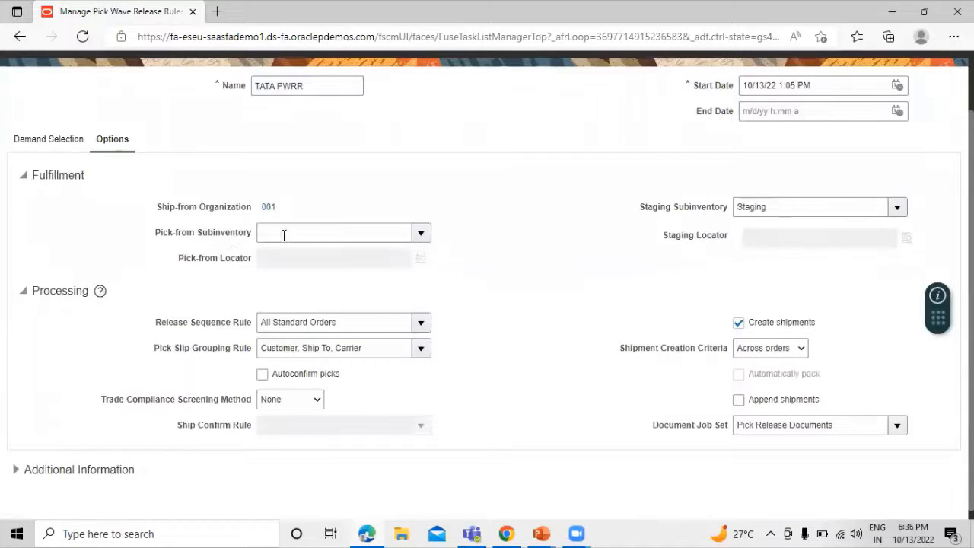
pyautogui.click(422, 234)
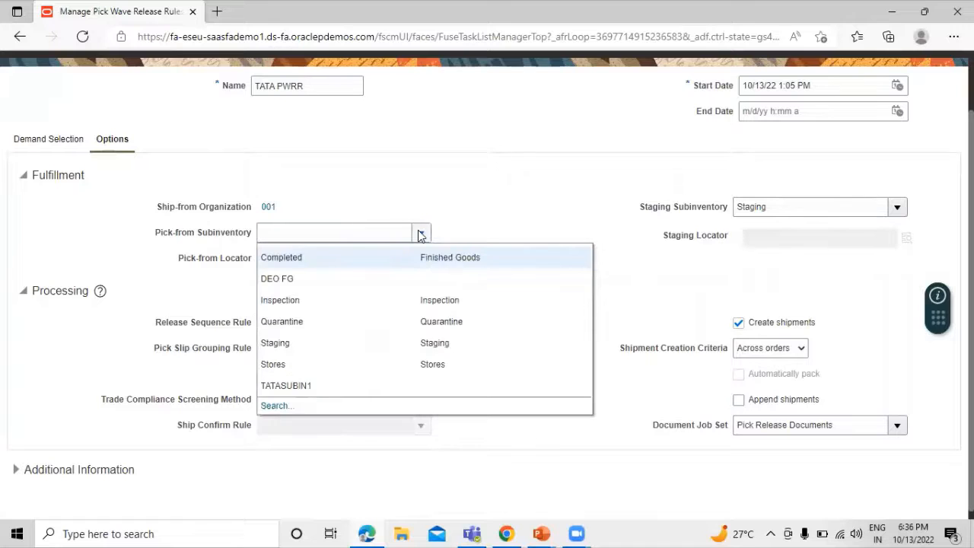
pyautogui.click(300, 385)
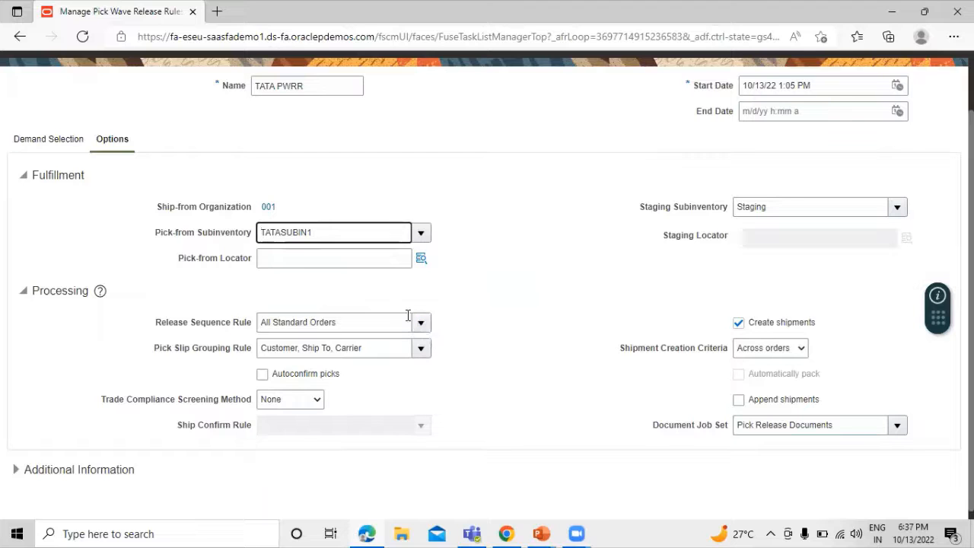
# In the processing options, set the release sequence rule to TATA RSR and the pick slip grouping rule to TATA PSGR.
pyautogui.click(449, 313)
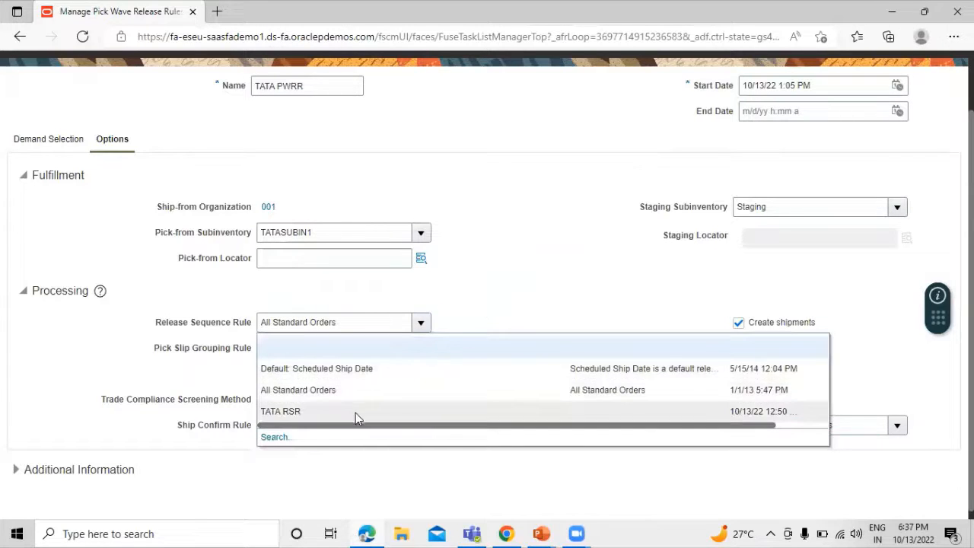
pyautogui.click(315, 412)
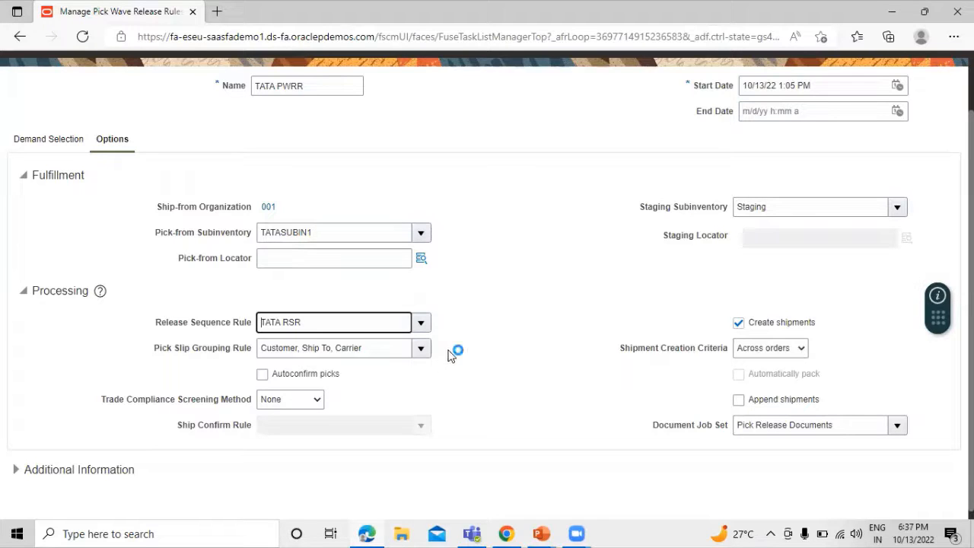
pyautogui.click(419, 348)
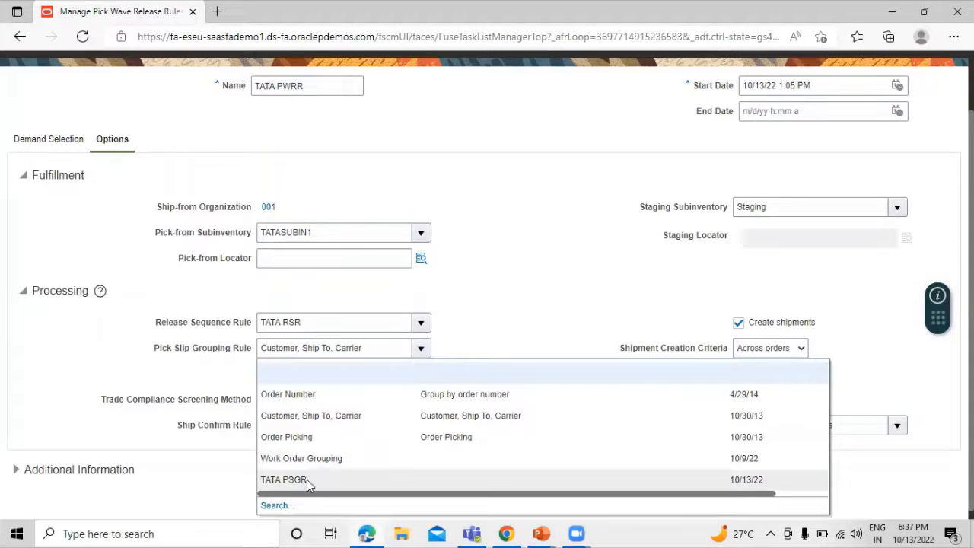
pyautogui.click(307, 479)
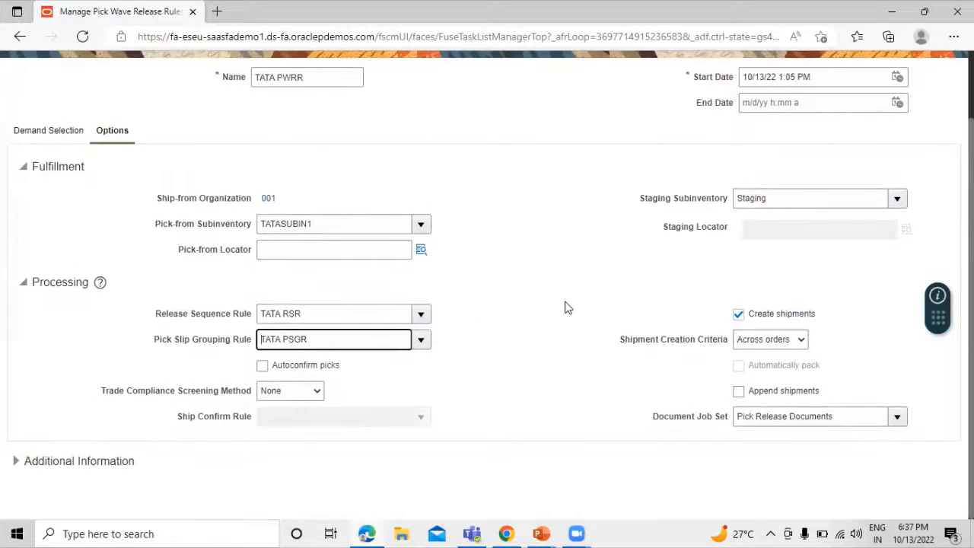
# Save and close the TATA PWRR rule, then switch to the Order Management Setups slide in PowerPoint.
pyautogui.scroll(1, 564, 302)
pyautogui.click(749, 111)
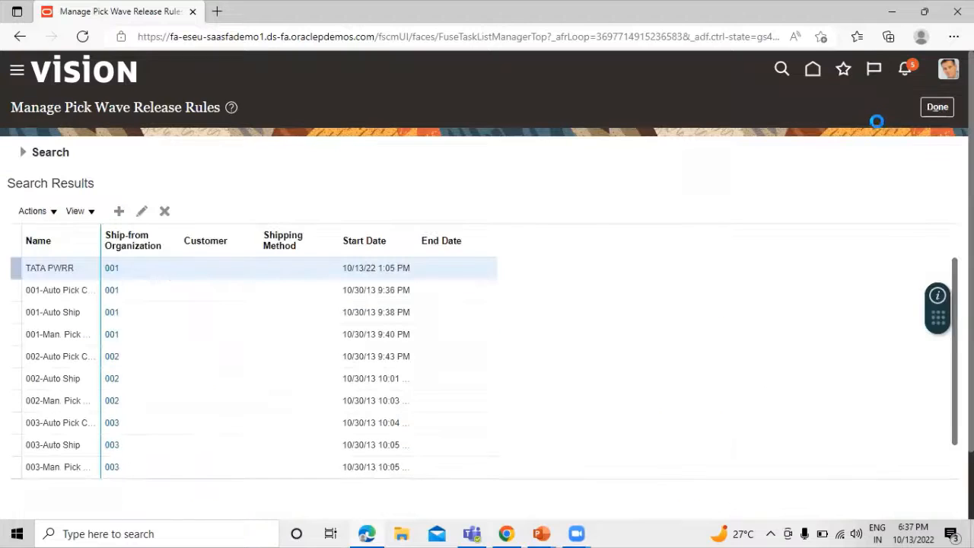
pyautogui.hotkey('alt', 'Tab')
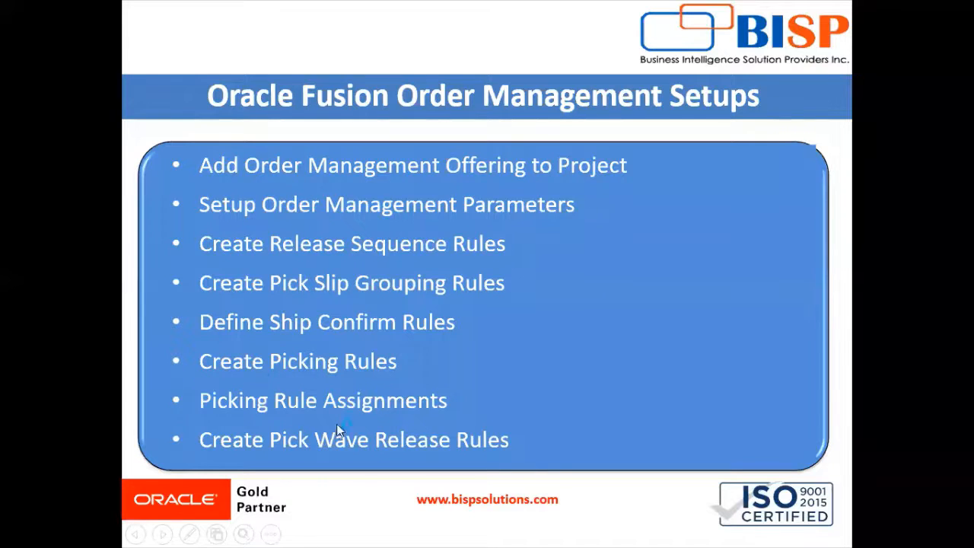
# Return from the PowerPoint setups slides to the implementation project in the browser and search its tasks for "manage shipping parameter".
pyautogui.click(352, 282)
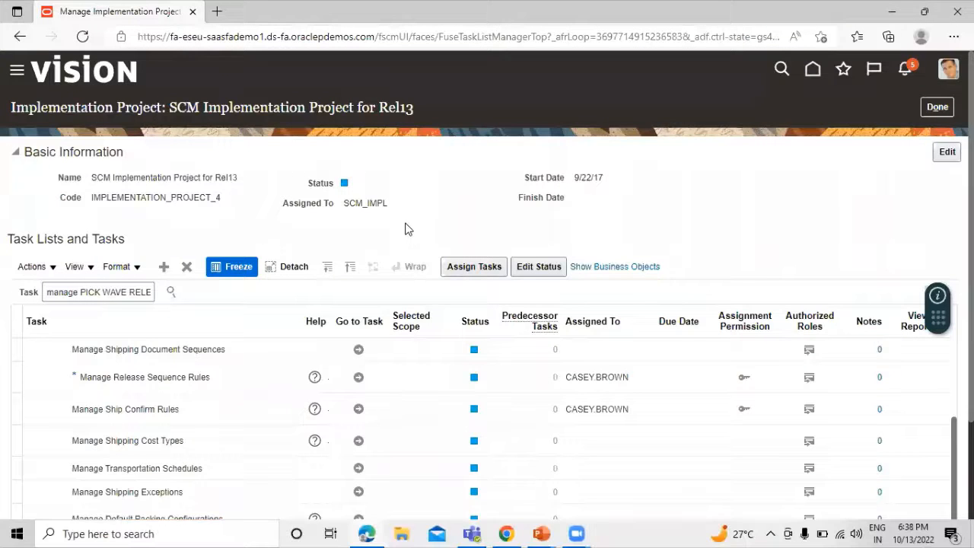
pyautogui.scroll(-1, 404, 228)
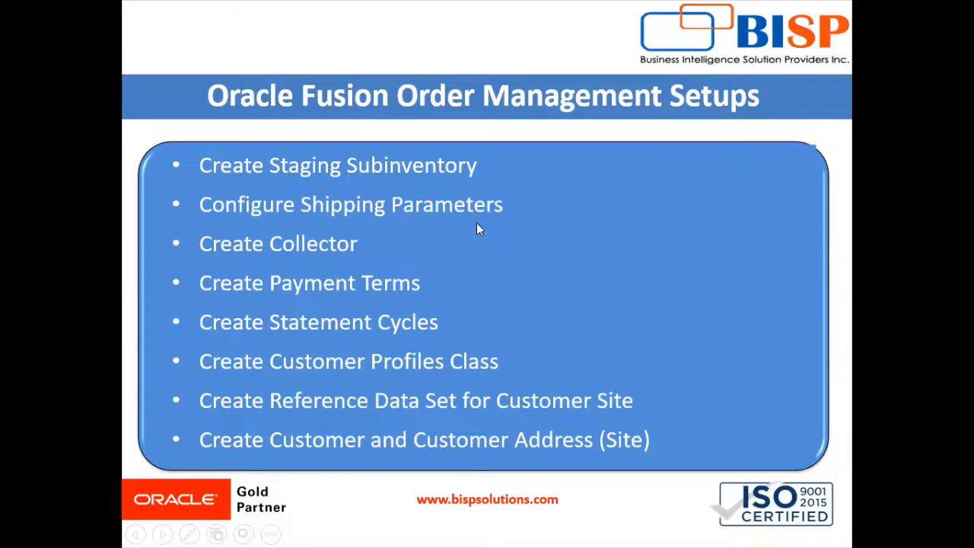
pyautogui.hotkey('alt', 'Tab')
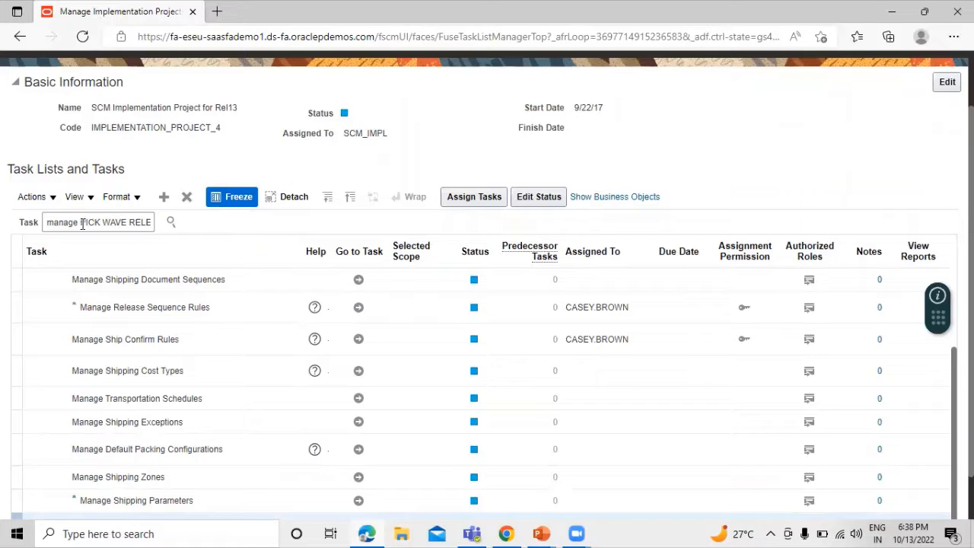
pyautogui.tripleClick(85, 221)
pyautogui.write('manage')
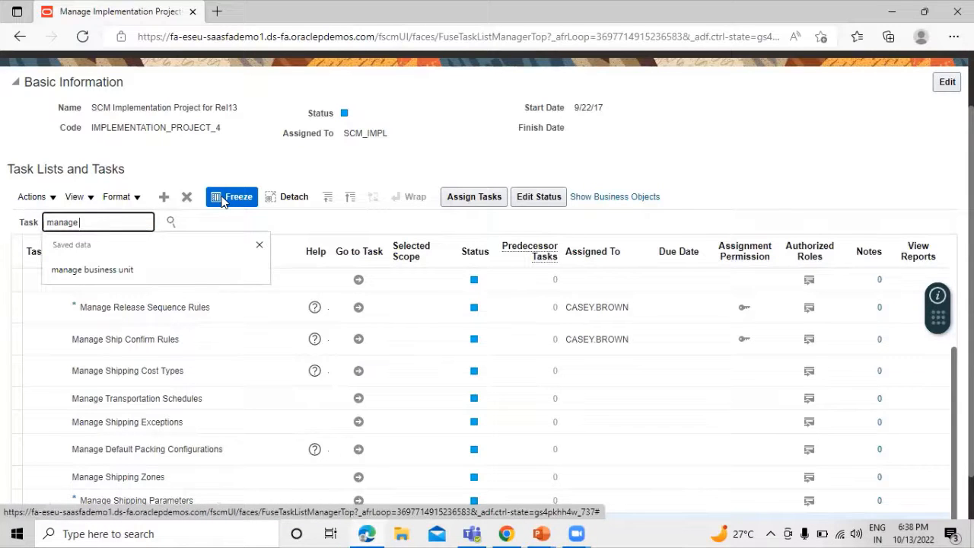
pyautogui.write(' sh')
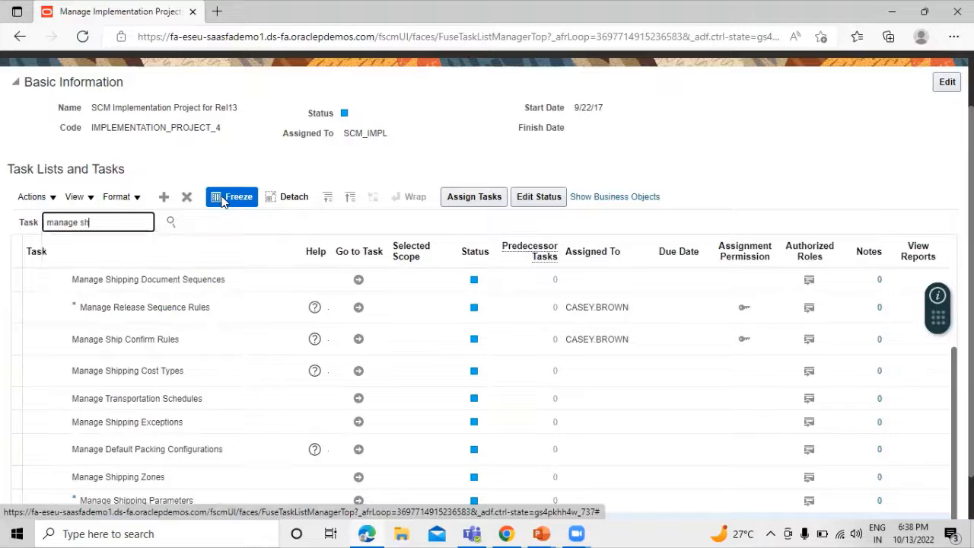
pyautogui.write('ipping parameter')
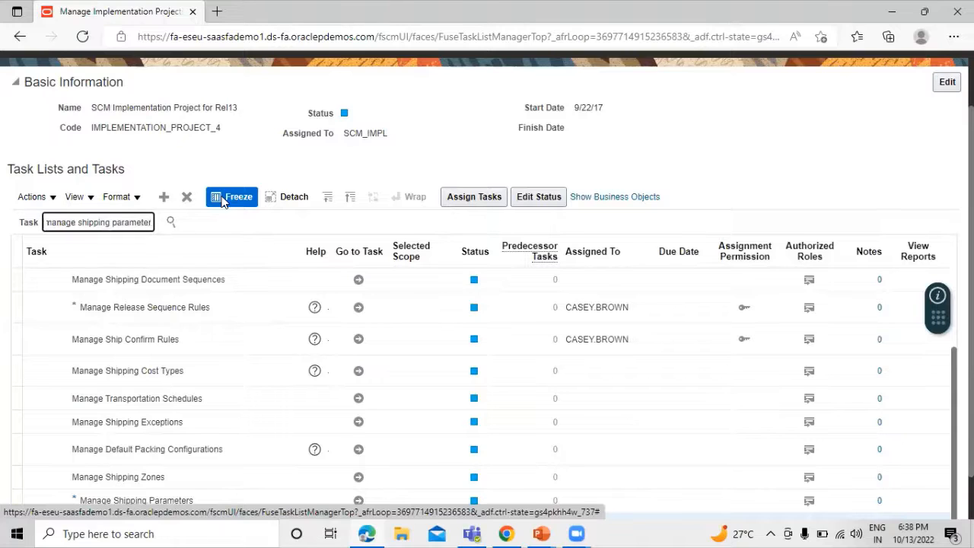
pyautogui.press('Return')
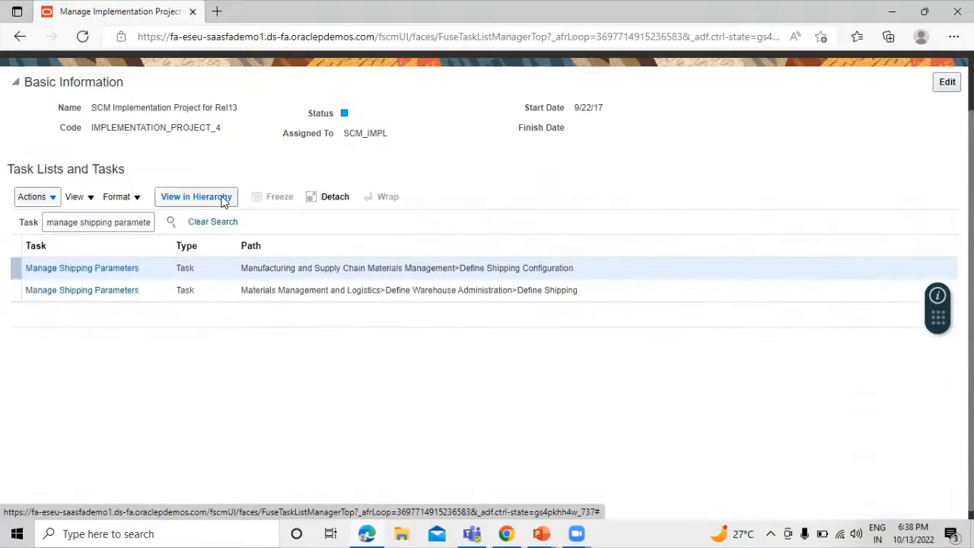
# Locate the Manage Shipping Parameters task in the project's task hierarchy and open it.
pyautogui.click(97, 292)
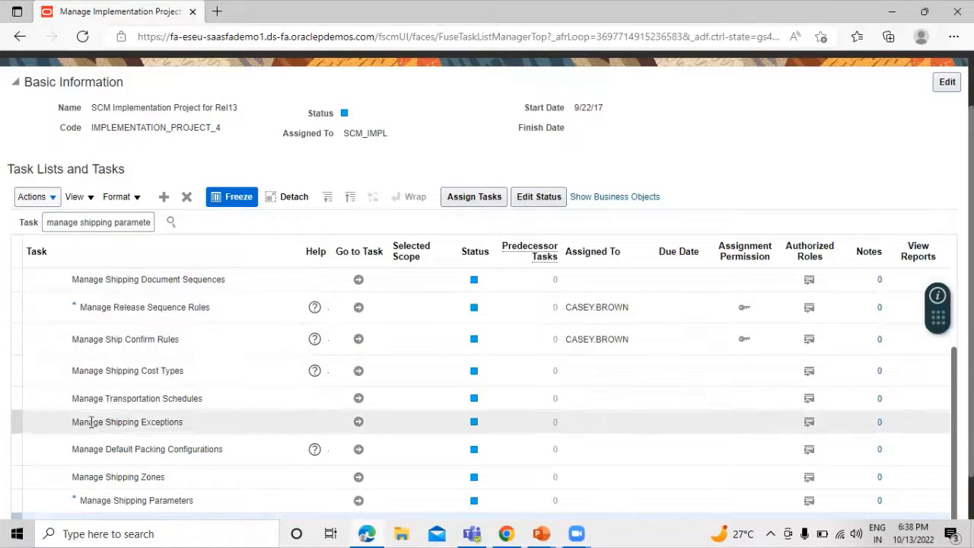
pyautogui.scroll(-2, 47, 368)
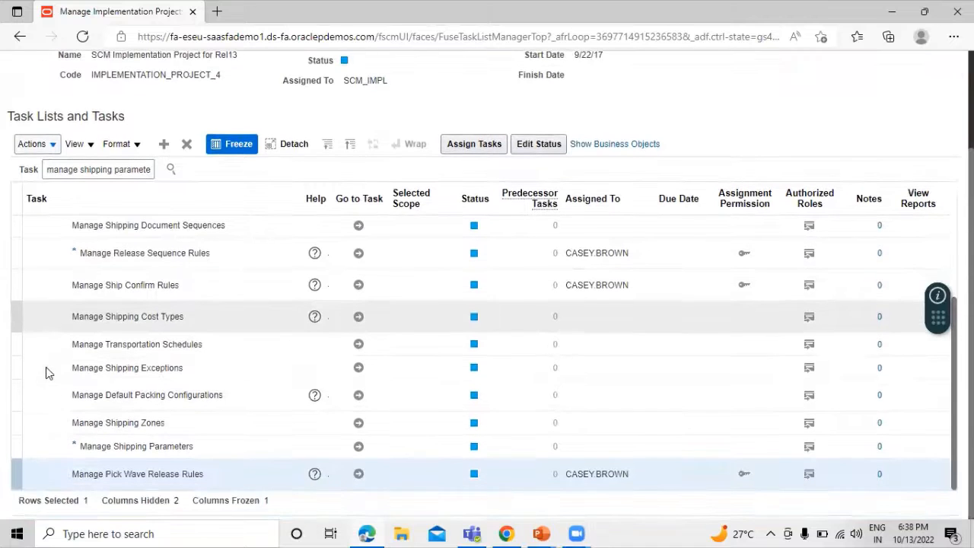
pyautogui.scroll(3, 71, 411)
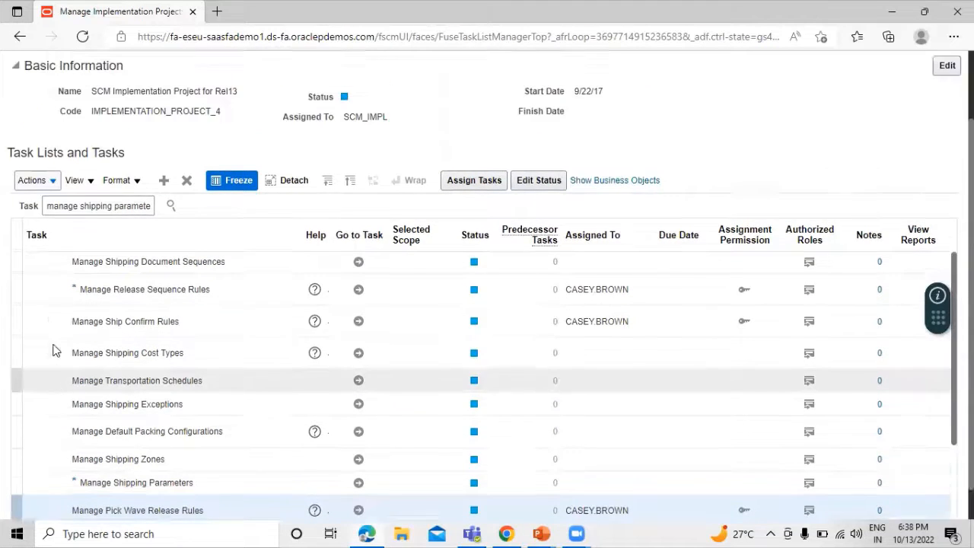
pyautogui.scroll(-3, 62, 369)
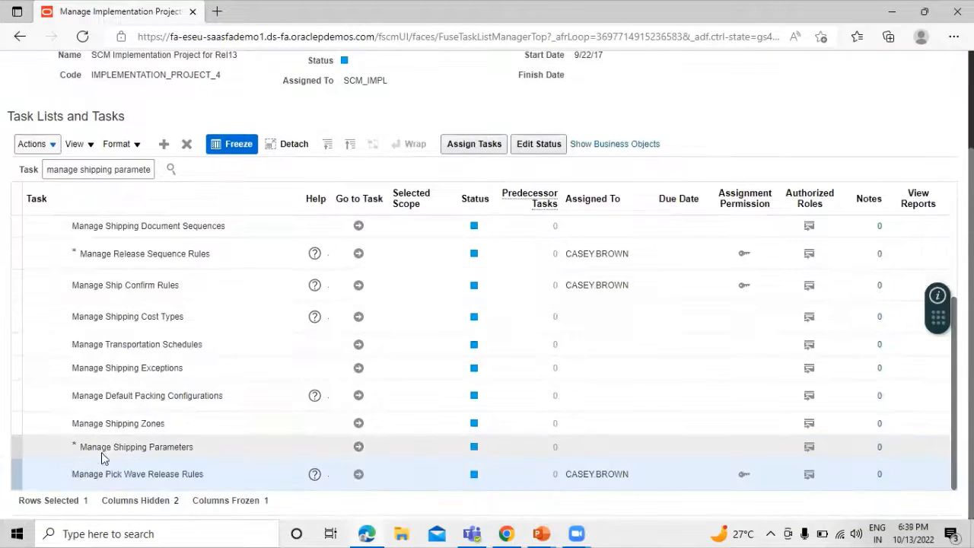
pyautogui.click(360, 446)
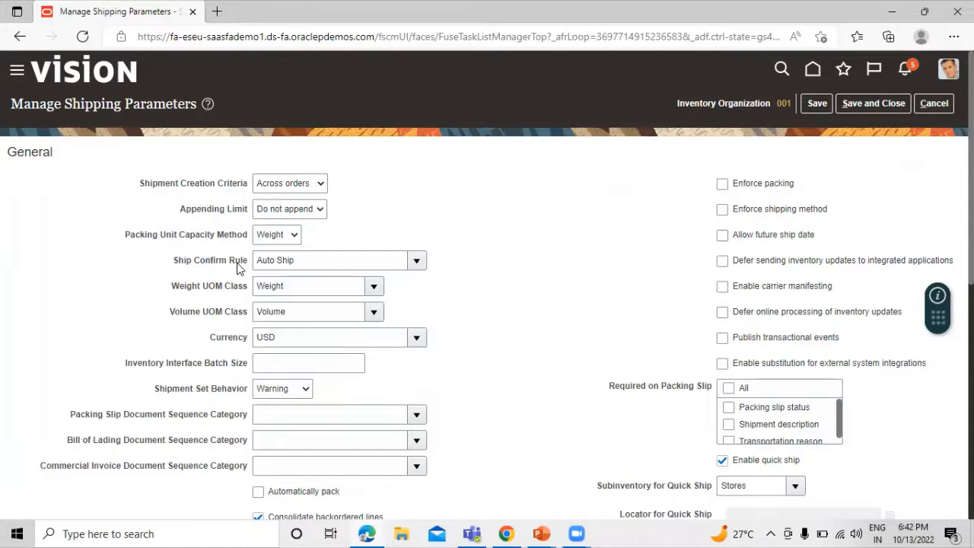
# In the general shipping parameters, set the ship confirm rule to TATA SCR and the shipment set behavior to Information.
pyautogui.click(418, 261)
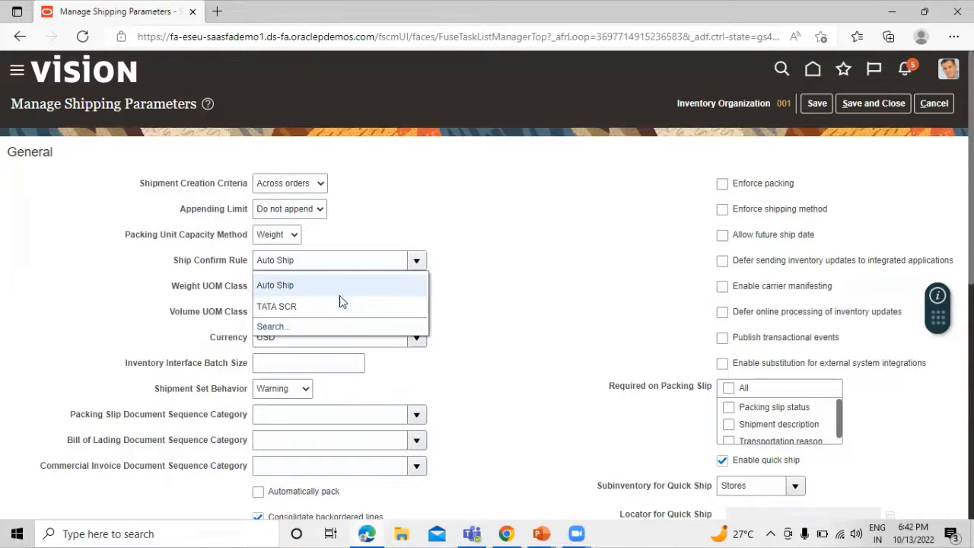
pyautogui.click(334, 309)
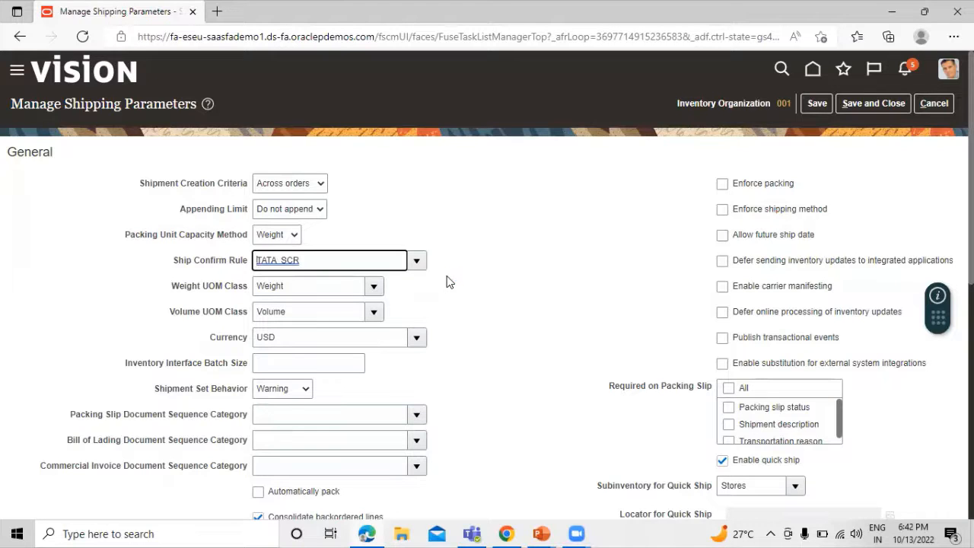
pyautogui.scroll(-1, 452, 279)
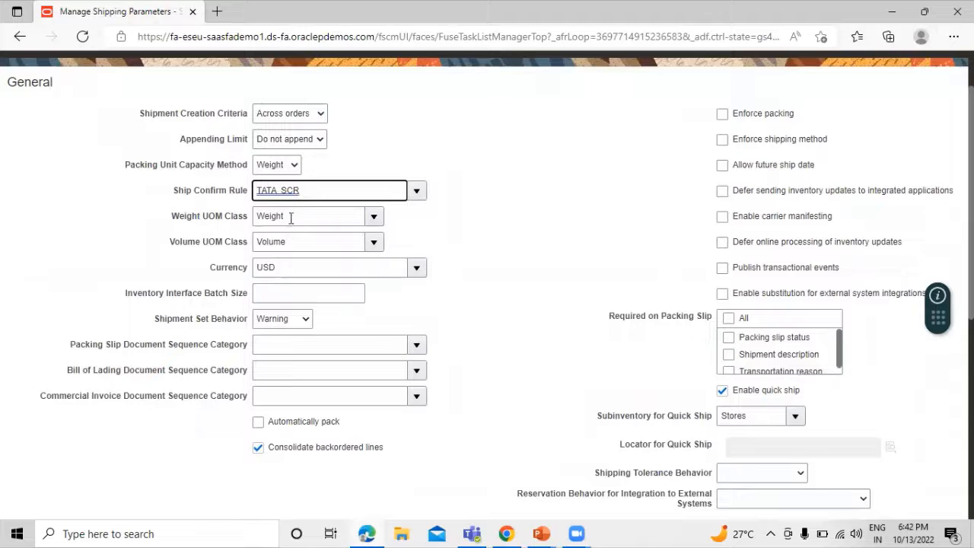
pyautogui.click(374, 217)
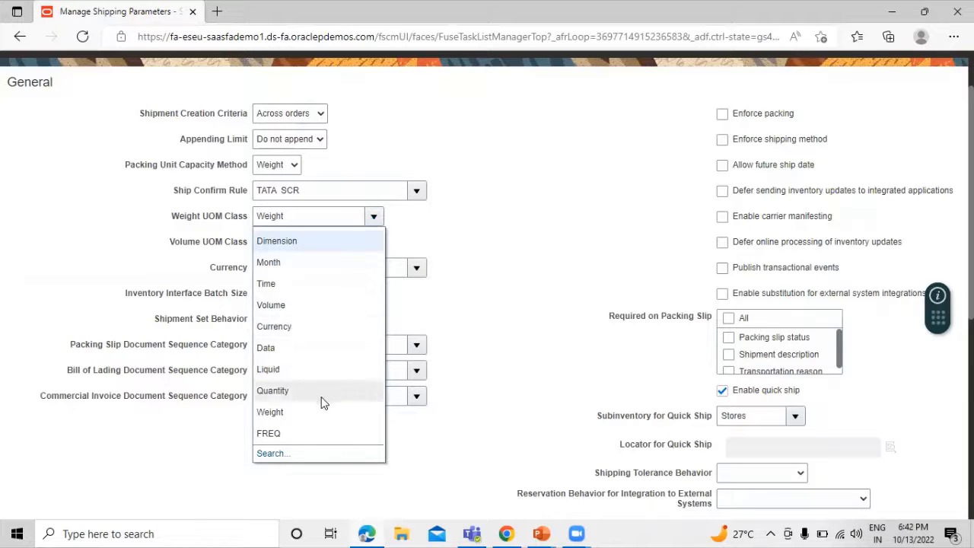
pyautogui.click(502, 268)
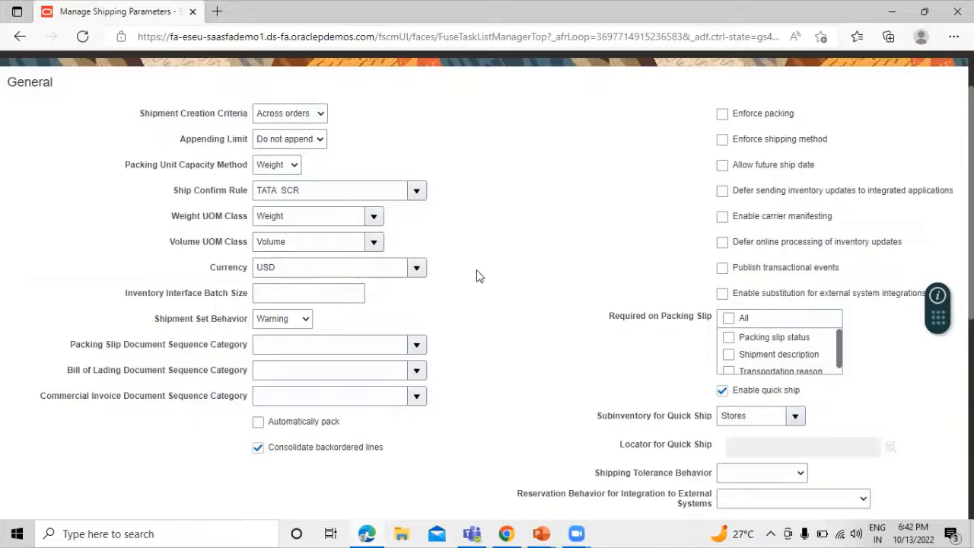
pyautogui.scroll(-1, 441, 274)
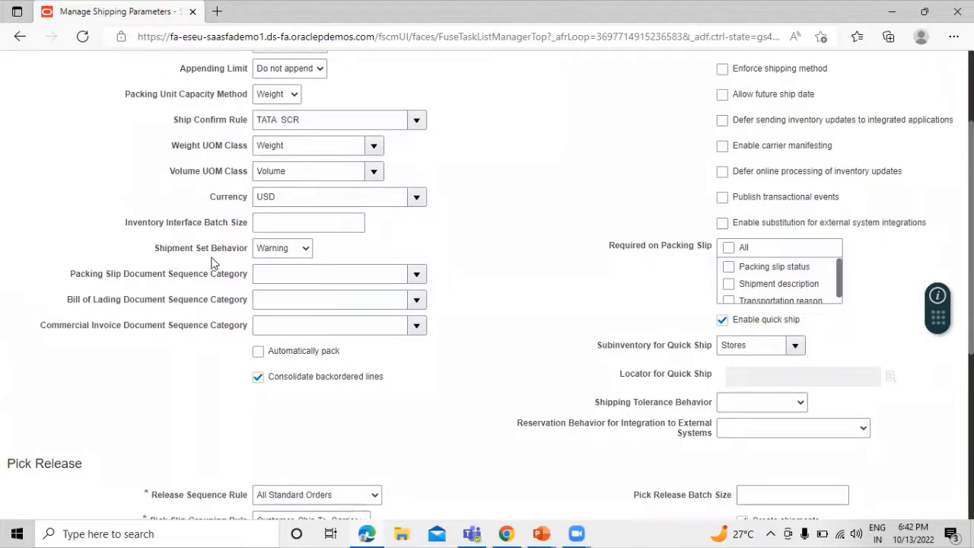
pyautogui.click(306, 249)
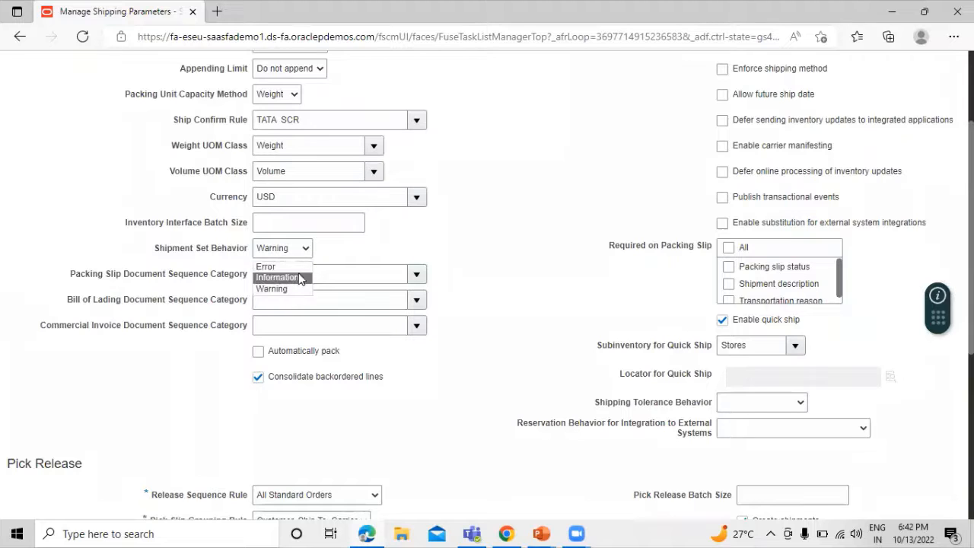
pyautogui.click(299, 279)
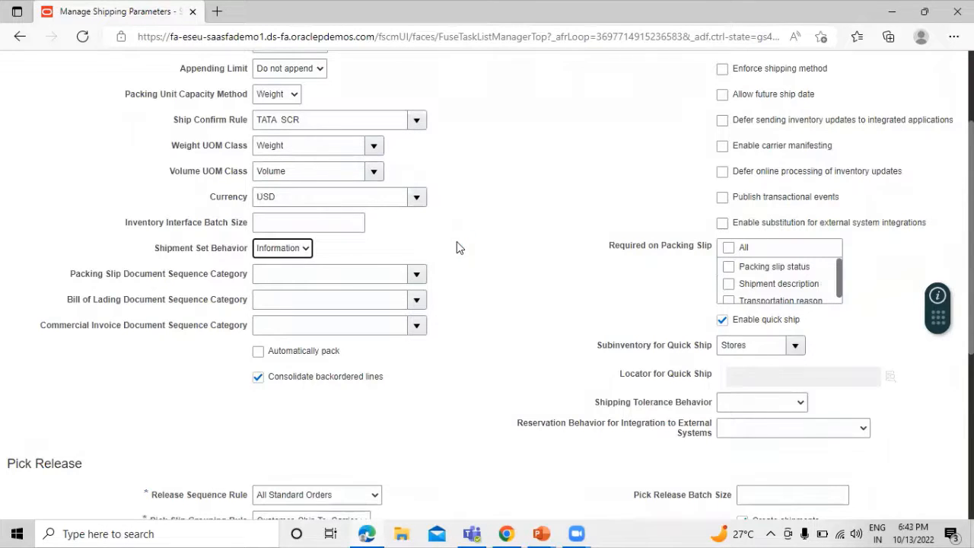
# In the pick release parameters, set the release sequence rule to TATA RSR.
pyautogui.scroll(-3, 206, 277)
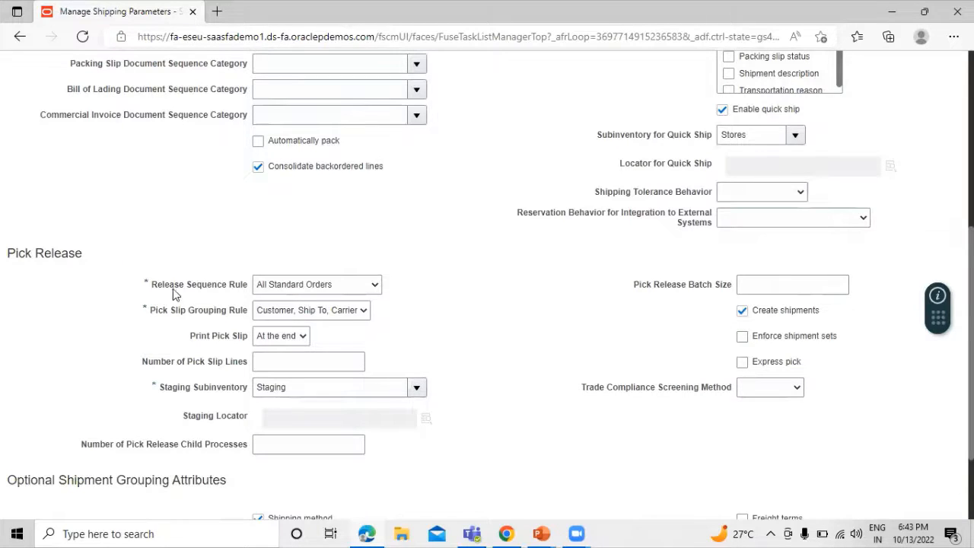
pyautogui.click(375, 285)
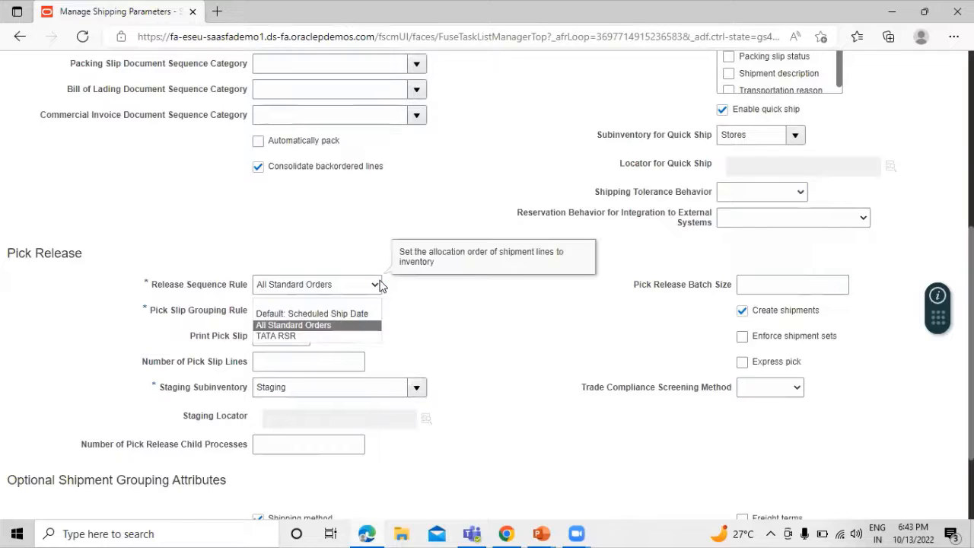
pyautogui.click(375, 287)
pyautogui.click(375, 285)
pyautogui.click(401, 309)
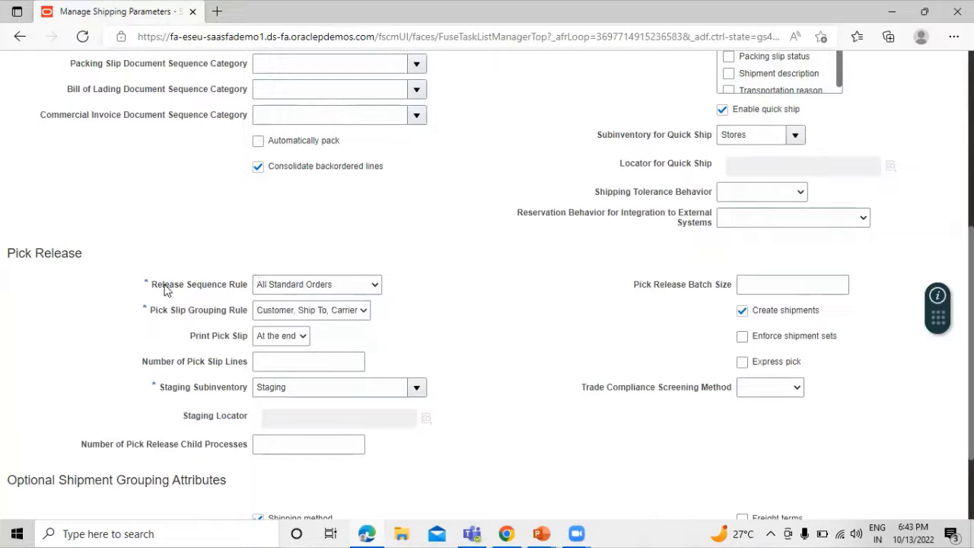
pyautogui.click(308, 284)
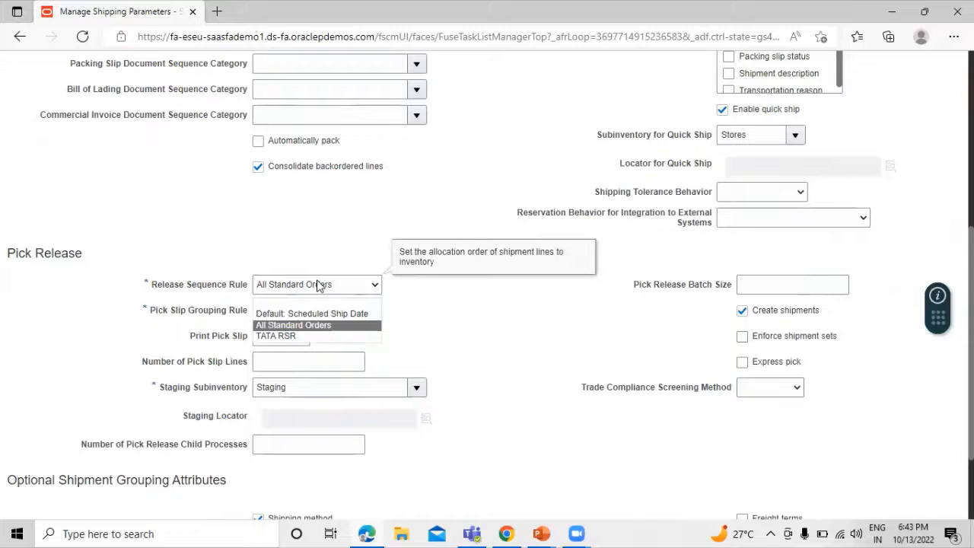
pyautogui.click(304, 304)
pyautogui.click(326, 285)
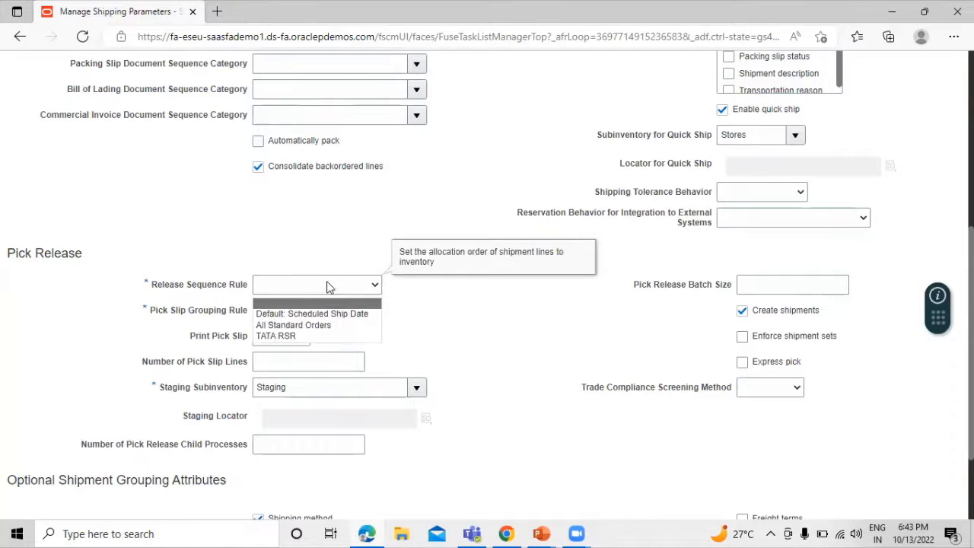
pyautogui.click(310, 337)
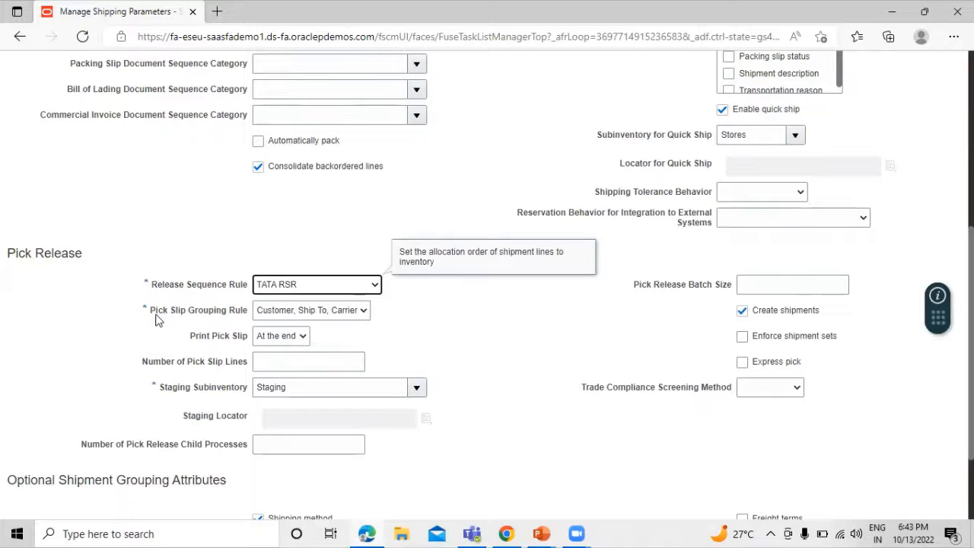
# Set the pick slip grouping rule to TATA PSGR and the staging subinventory to TATASUBIN1.
pyautogui.click(292, 317)
pyautogui.click(304, 382)
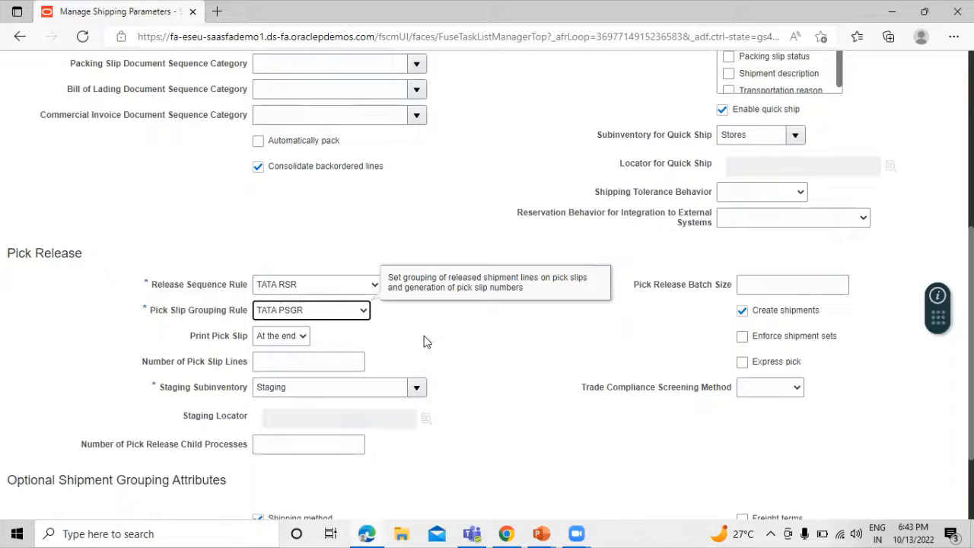
pyautogui.click(419, 386)
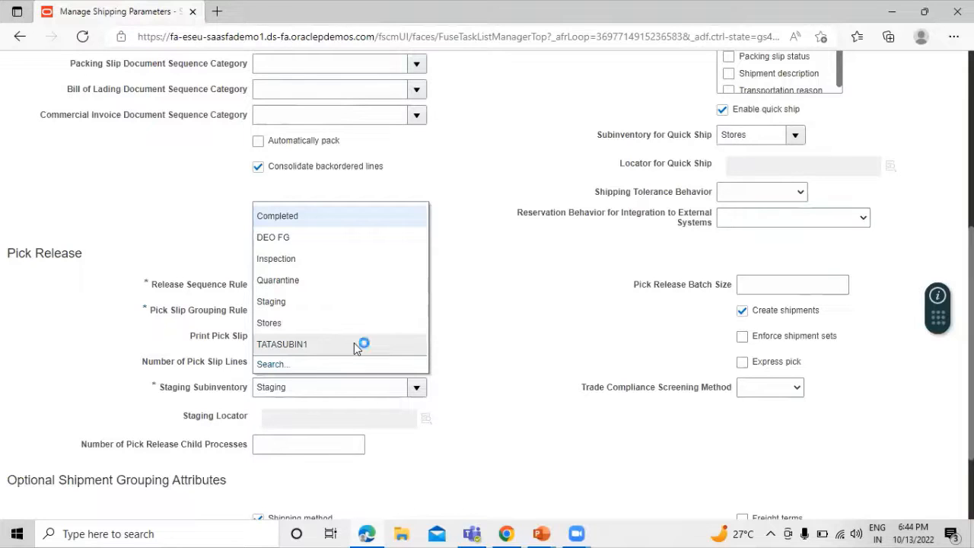
pyautogui.click(461, 352)
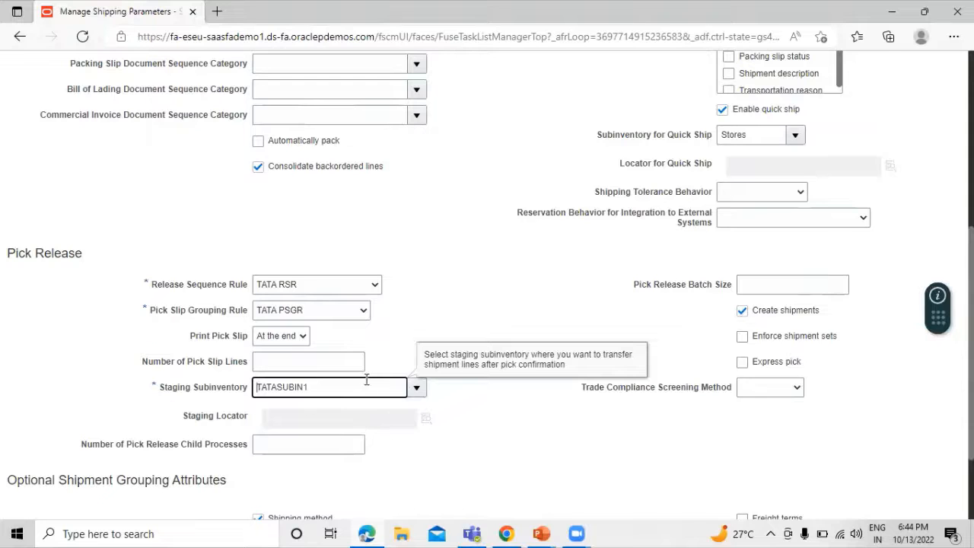
# Review the shipping parameters for inventory organization 001, then save and close them.
pyautogui.scroll(-2, 370, 392)
pyautogui.scroll(10, 404, 395)
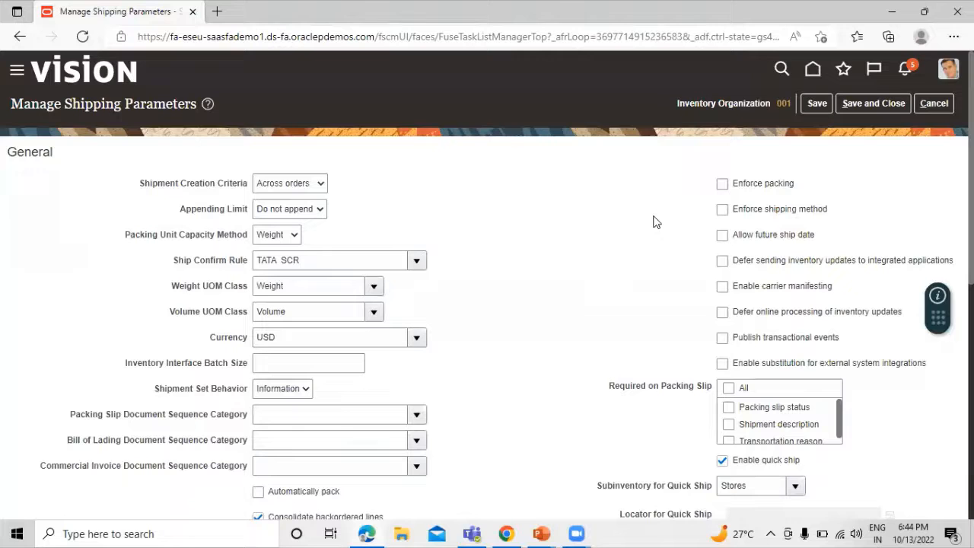
pyautogui.scroll(-4, 670, 218)
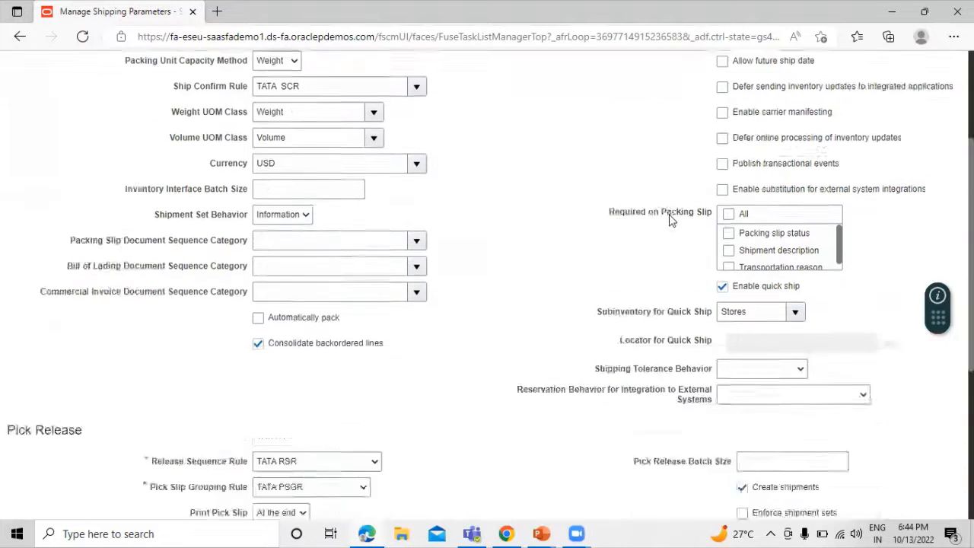
pyautogui.scroll(4, 669, 217)
pyautogui.click(874, 103)
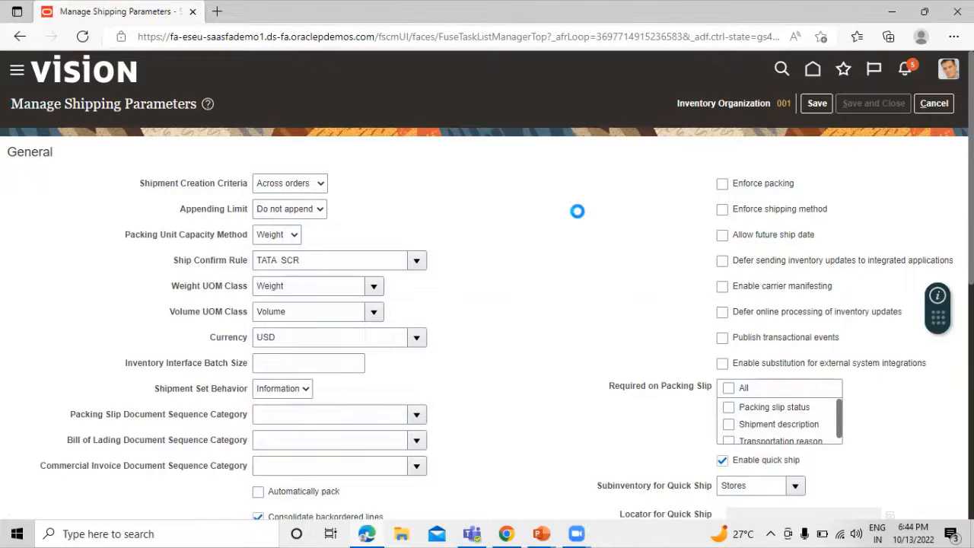
# Check the setup checklist slide, then search the project tasks for "manage collector" and open the Manage Collectors task.
pyautogui.hotkey('alt', 'Tab')
pyautogui.hotkey('alt', 'Tab')
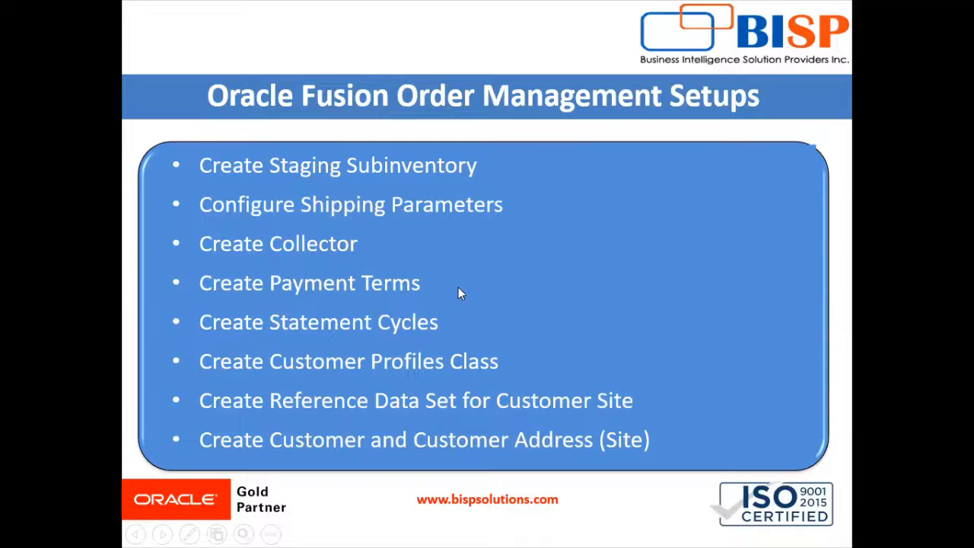
pyautogui.hotkey('alt', 'Tab')
pyautogui.moveTo(84, 291); pyautogui.dragTo(192, 297)
pyautogui.press('BackSpace')
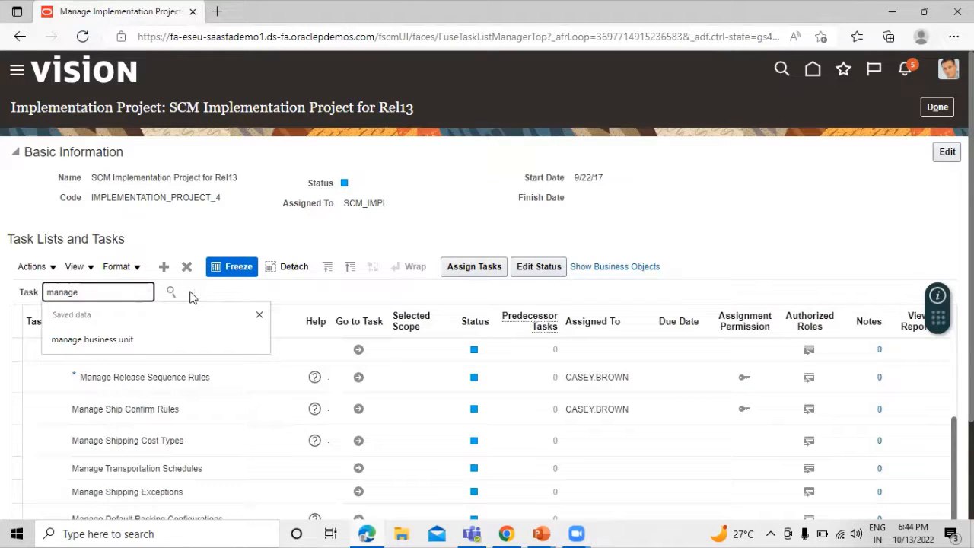
pyautogui.write('cloc')
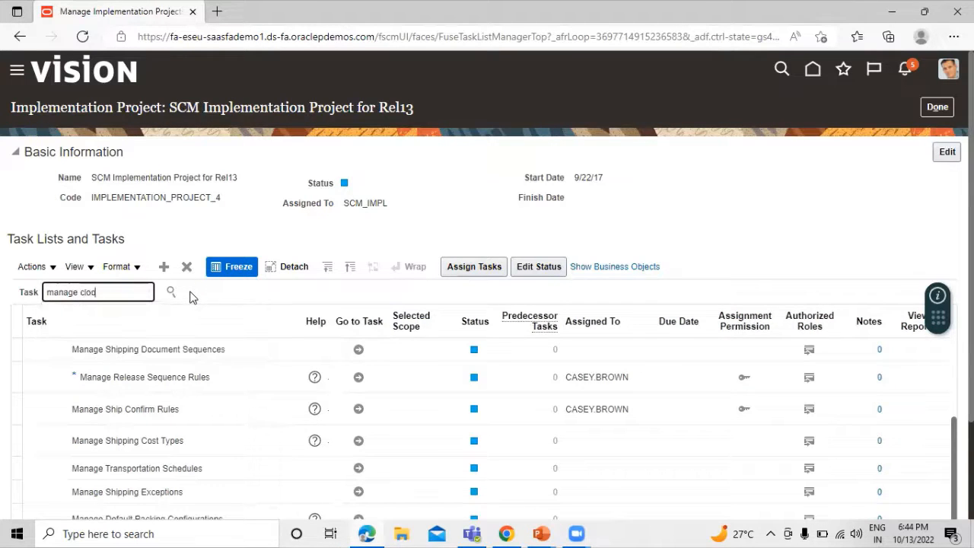
pyautogui.press('BackSpace')
pyautogui.press('BackSpace')
pyautogui.write('ollector')
pyautogui.press('Return')
pyautogui.click(61, 338)
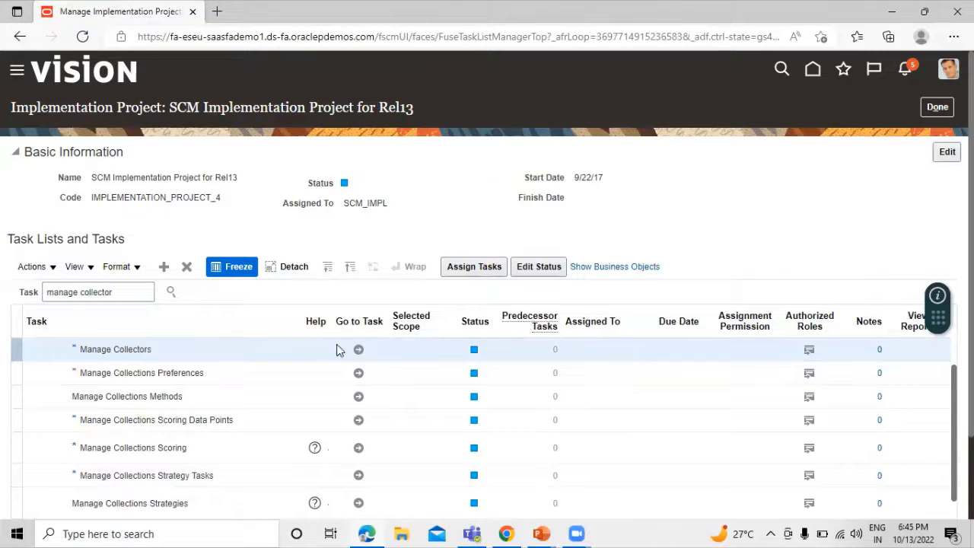
pyautogui.click(359, 351)
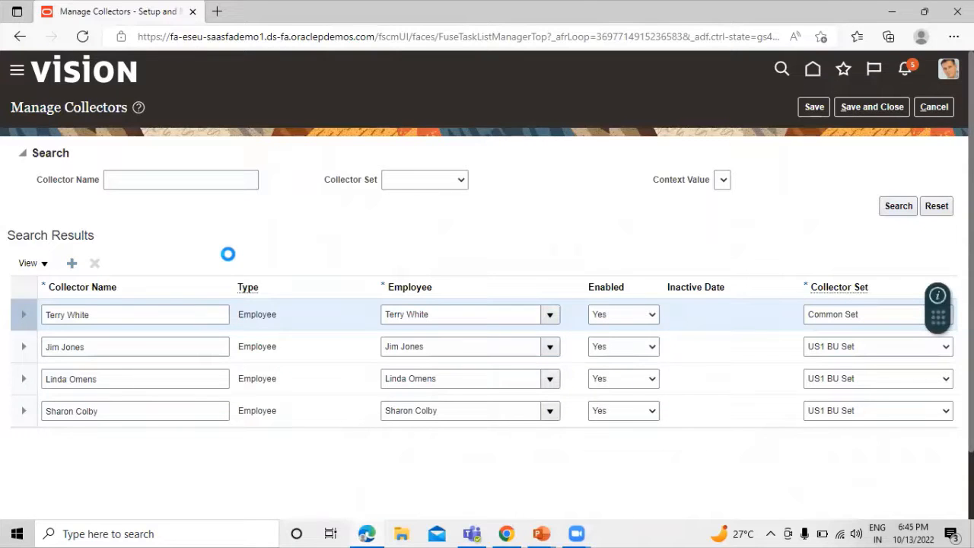
# Add a collector named TATA COLLECTOR and assign an employee from the employee list to it.
pyautogui.click(122, 321)
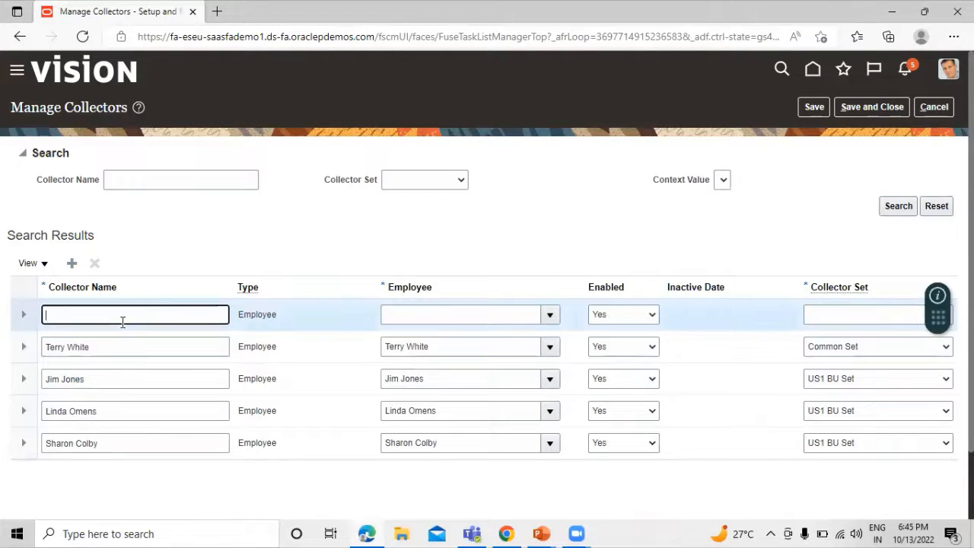
pyautogui.write('TATA COLLECTOR')
pyautogui.press('Tab')
pyautogui.click(550, 316)
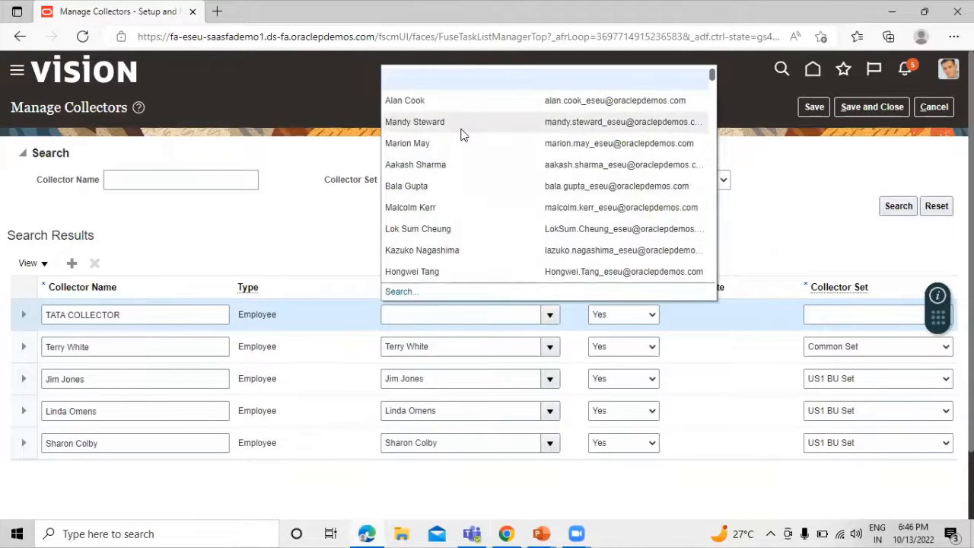
pyautogui.click(455, 186)
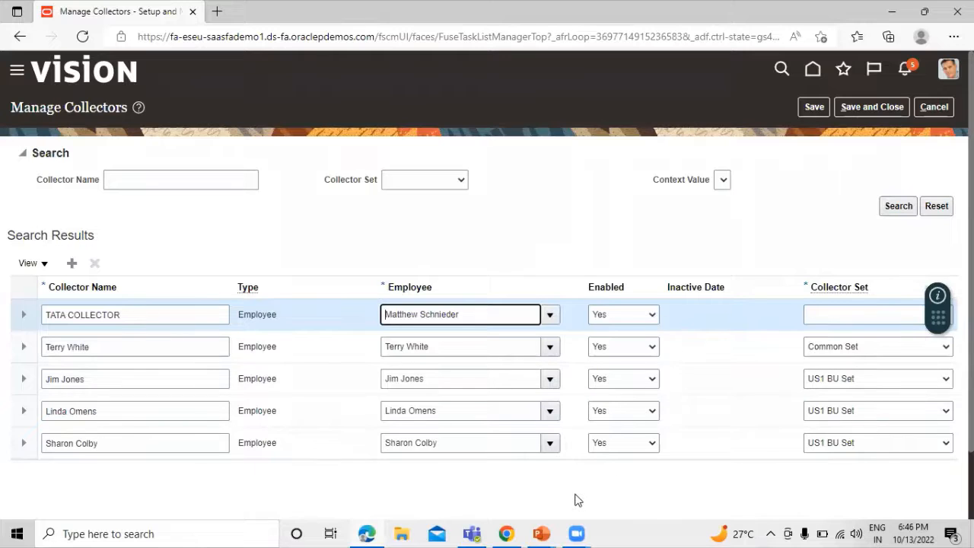
# Assign TATA COLLECTOR to the Common Set collector set, then save and close the collectors.
pyautogui.moveTo(939, 316); pyautogui.dragTo(939, 240)
pyautogui.click(945, 315)
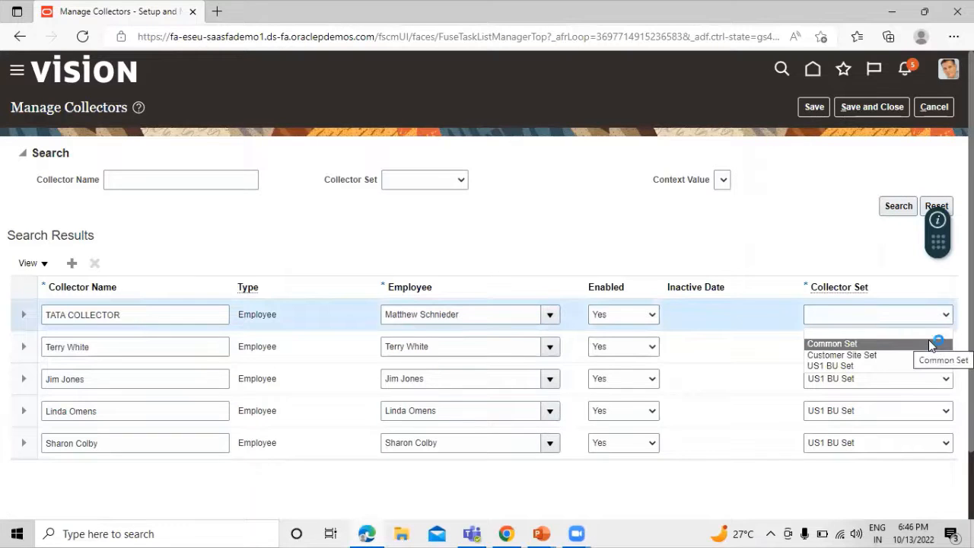
pyautogui.click(922, 344)
pyautogui.click(942, 314)
pyautogui.click(889, 343)
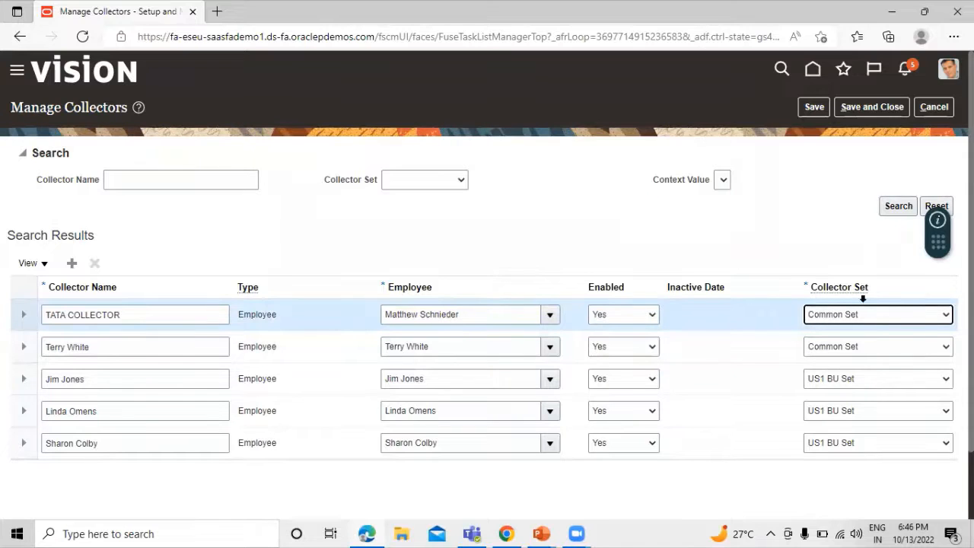
pyautogui.click(923, 318)
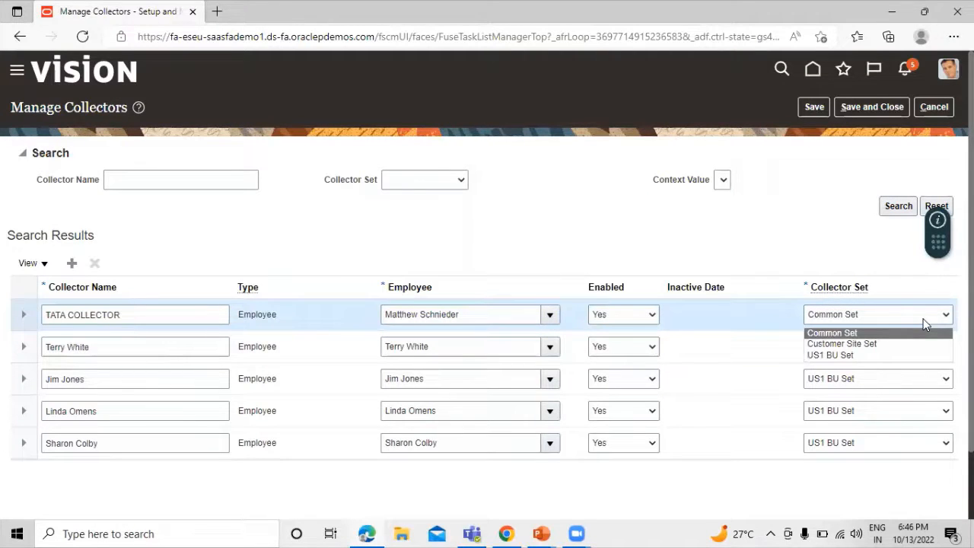
pyautogui.click(761, 225)
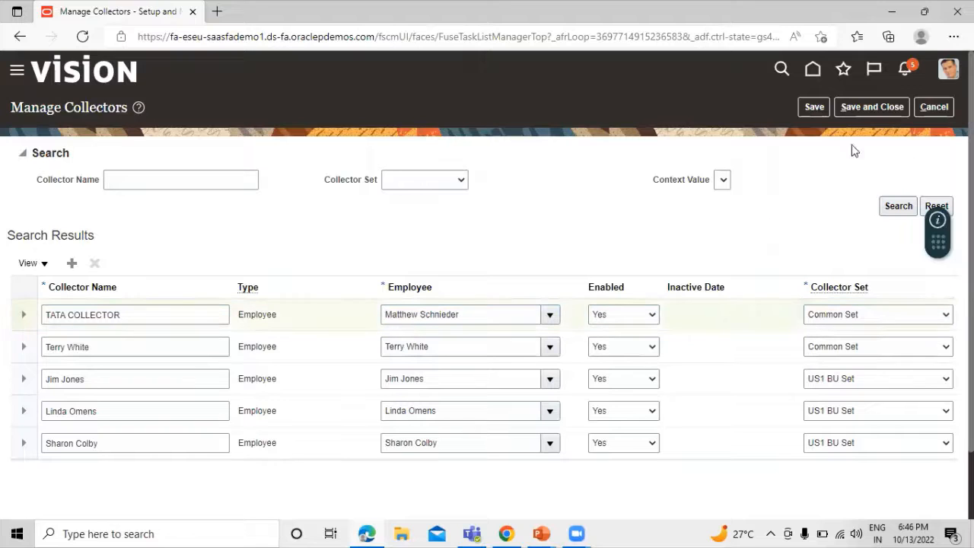
pyautogui.click(875, 107)
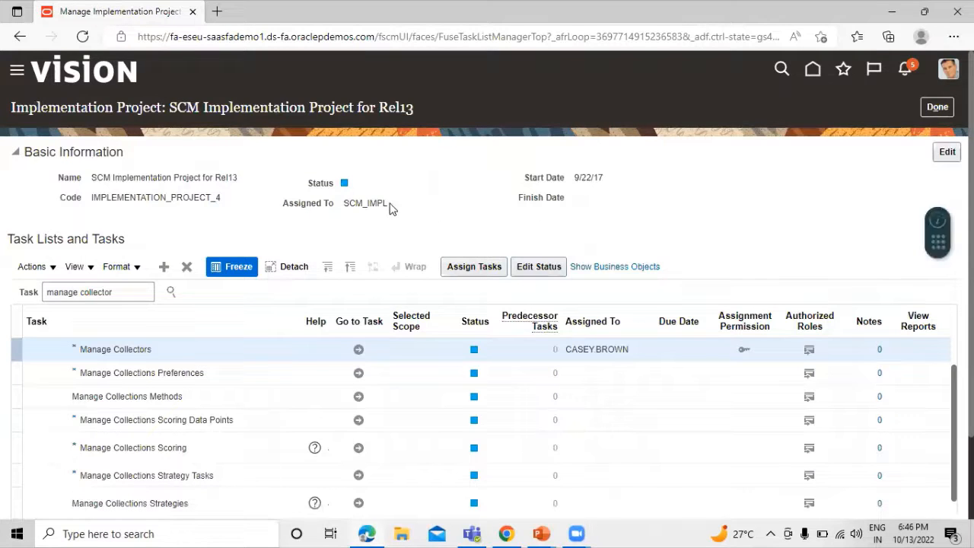
# Check the setup checklist slide, then search the project tasks for MANAGE STATEMENT CYCLE and open the Manage Statement Cycles task.
pyautogui.hotkey('alt', 'Tab')
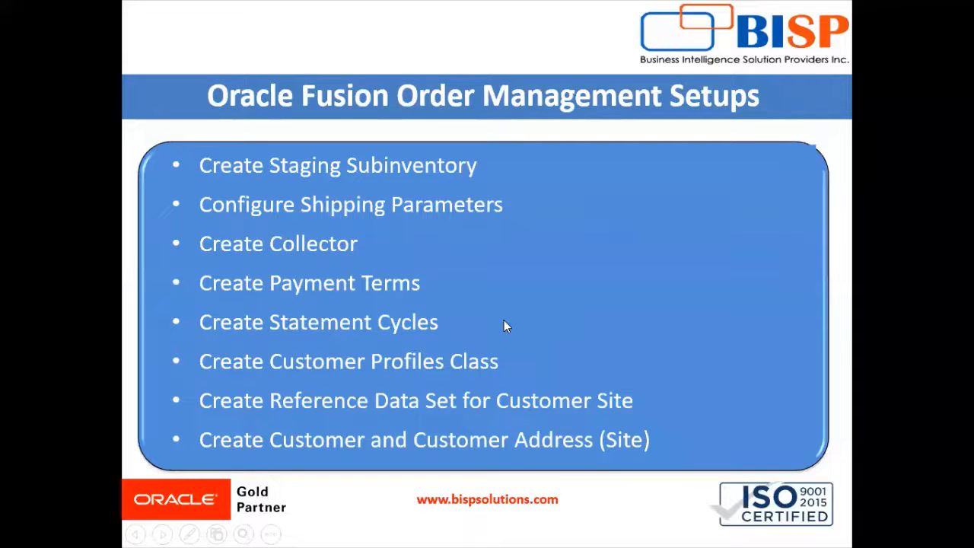
pyautogui.hotkey('alt', 'Tab')
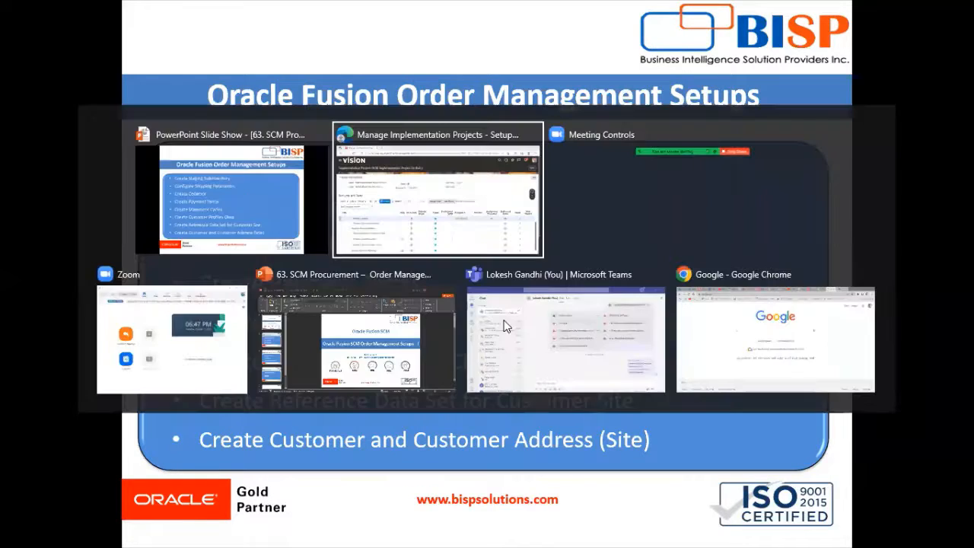
pyautogui.press('BackSpace')
pyautogui.press('BackSpace')
pyautogui.press('BackSpace')
pyautogui.press('BackSpace')
pyautogui.press('BackSpace')
pyautogui.press('BackSpace')
pyautogui.press('BackSpace')
pyautogui.press('BackSpace')
pyautogui.press('BackSpace')
pyautogui.press('BackSpace')
pyautogui.press('BackSpace')
pyautogui.press('BackSpace')
pyautogui.press('BackSpace')
pyautogui.press('BackSpace')
pyautogui.press('BackSpace')
pyautogui.press('BackSpace')
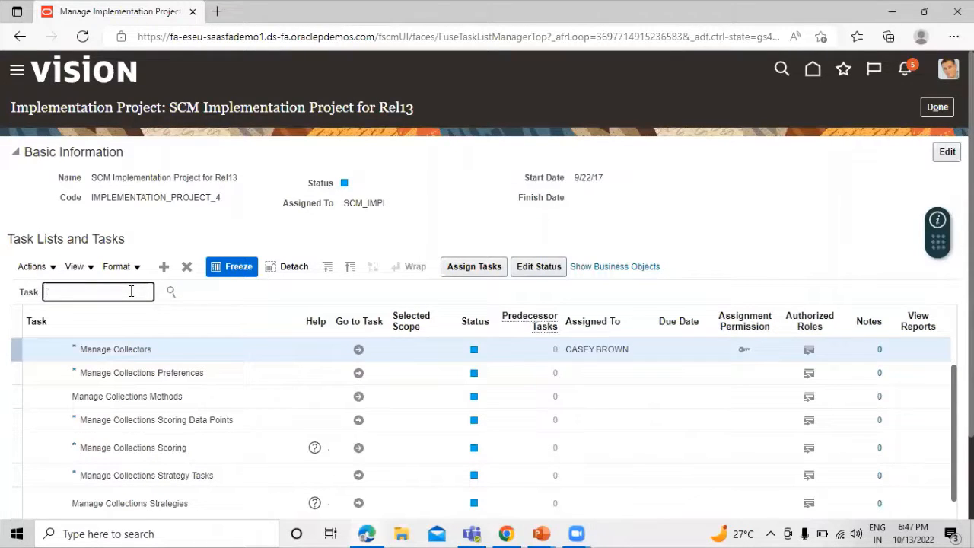
pyautogui.write('MANAGE STAT')
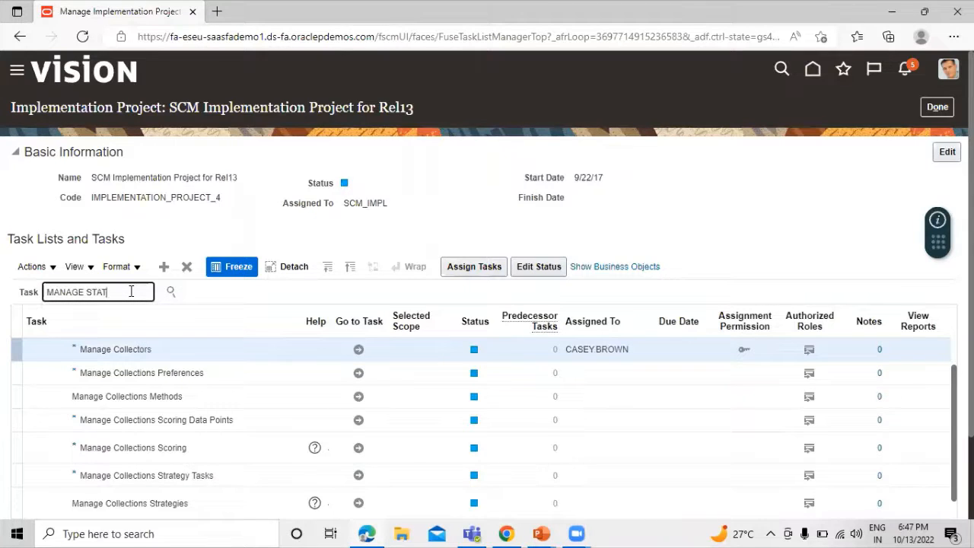
pyautogui.write('EMENT CYCLE')
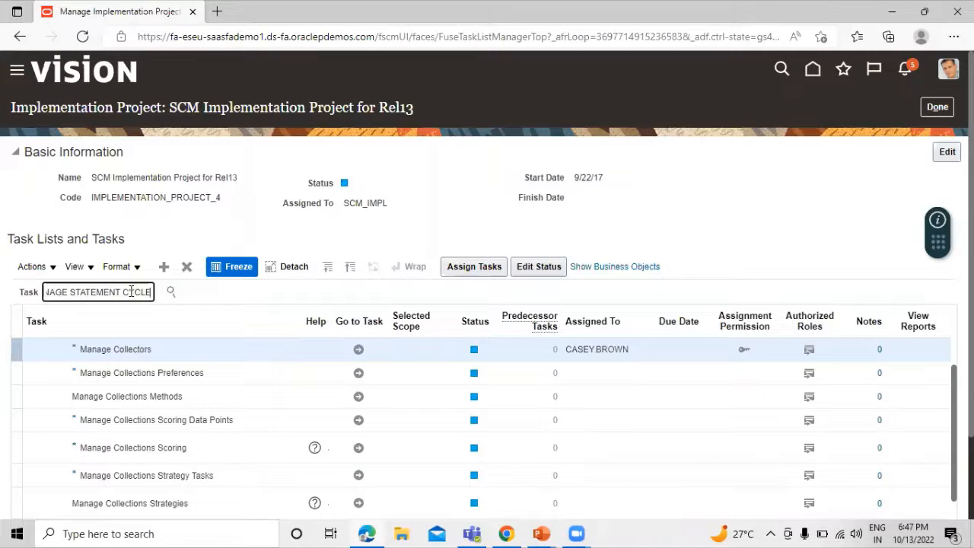
pyautogui.press('Return')
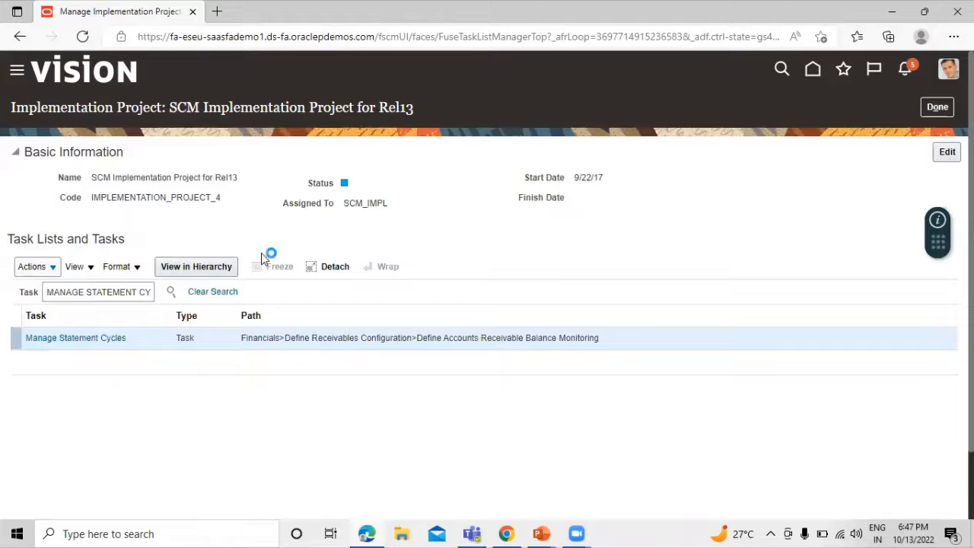
pyautogui.click(77, 339)
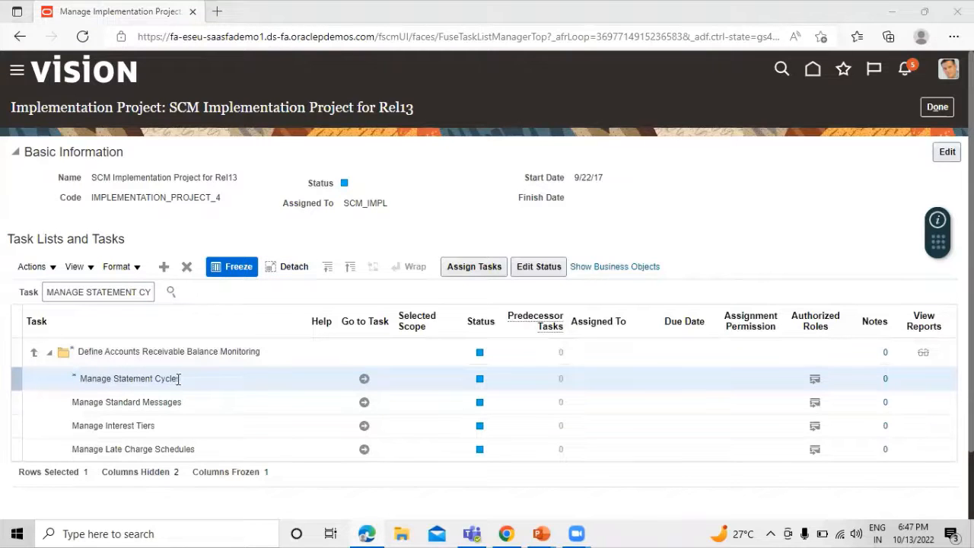
pyautogui.click(364, 378)
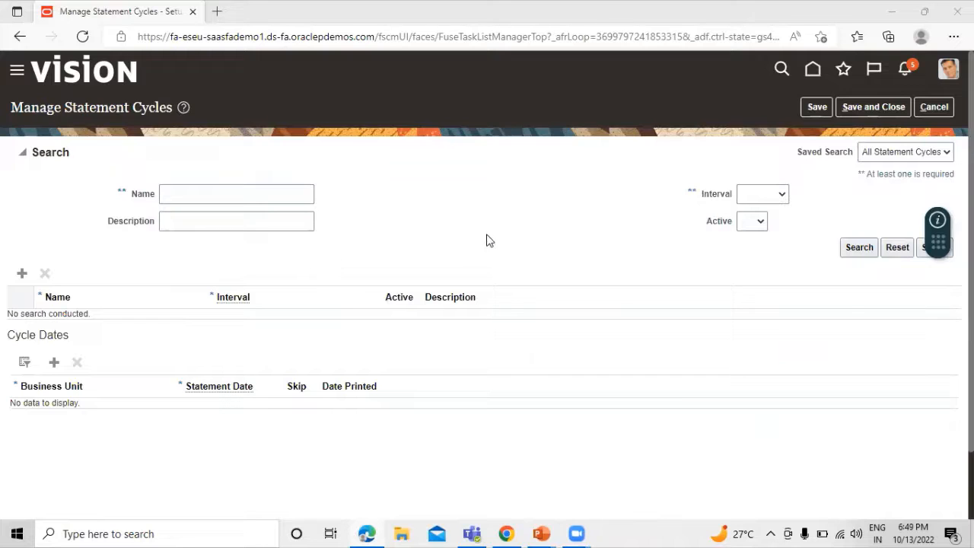
# Add a statement cycle named TATA Monthly with the Monthly interval.
pyautogui.click(21, 277)
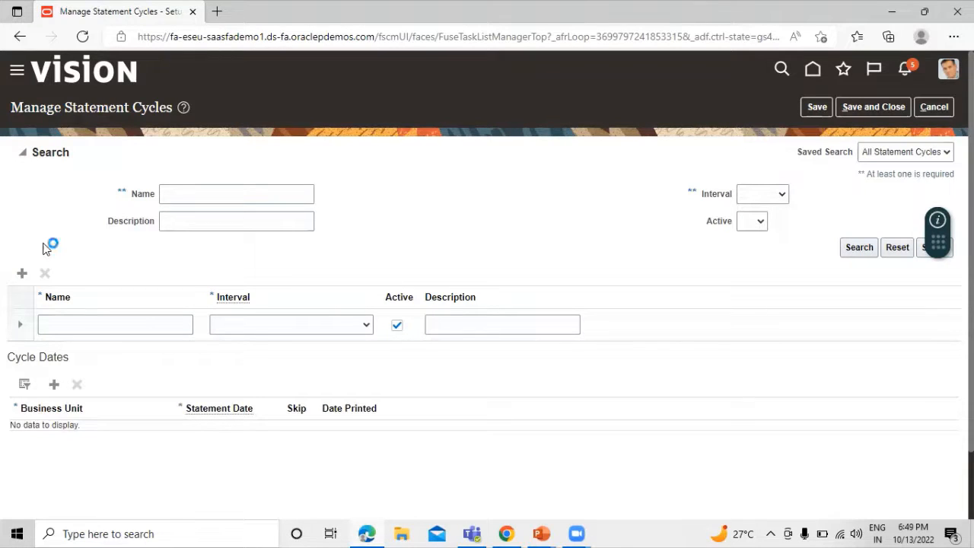
pyautogui.click(76, 320)
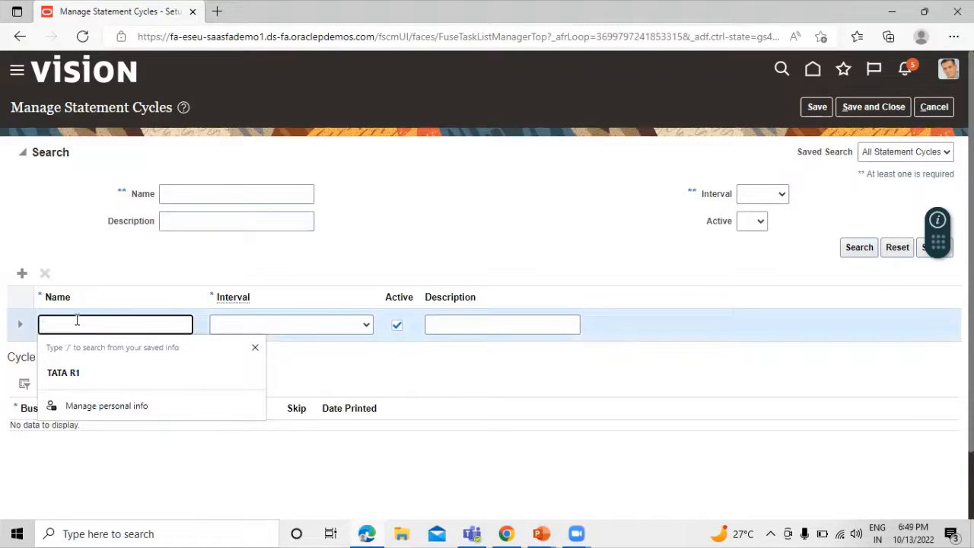
pyautogui.write('TATA Mo')
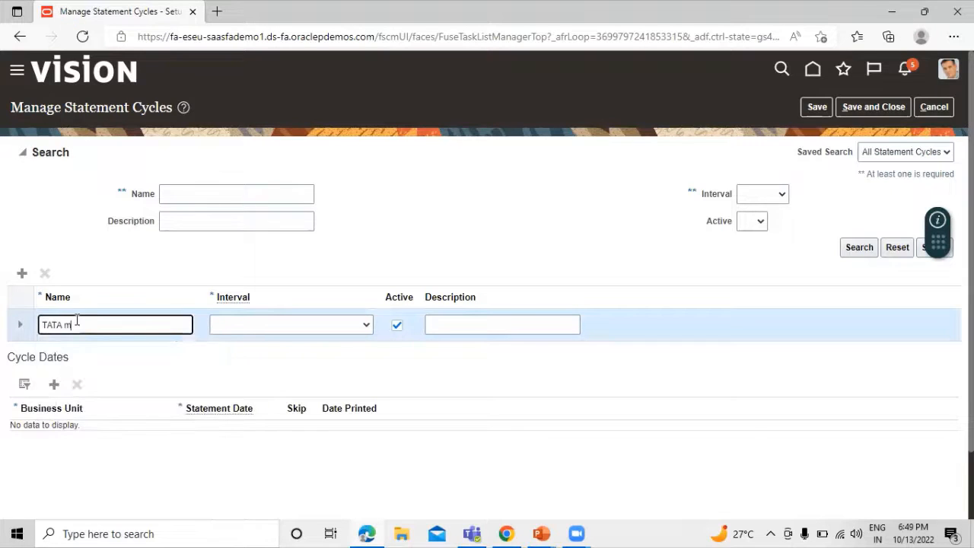
pyautogui.write('nT')
pyautogui.press('BackSpace')
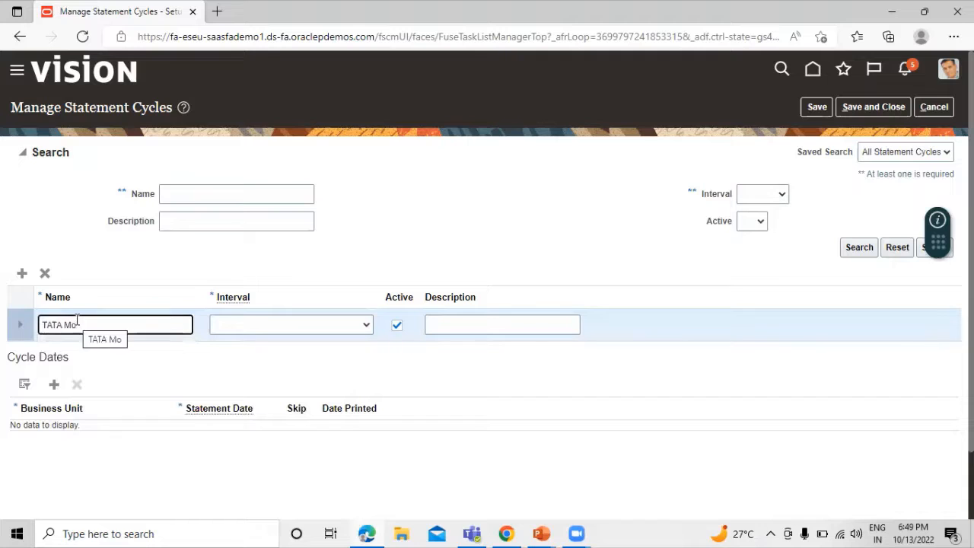
pyautogui.write('nthly')
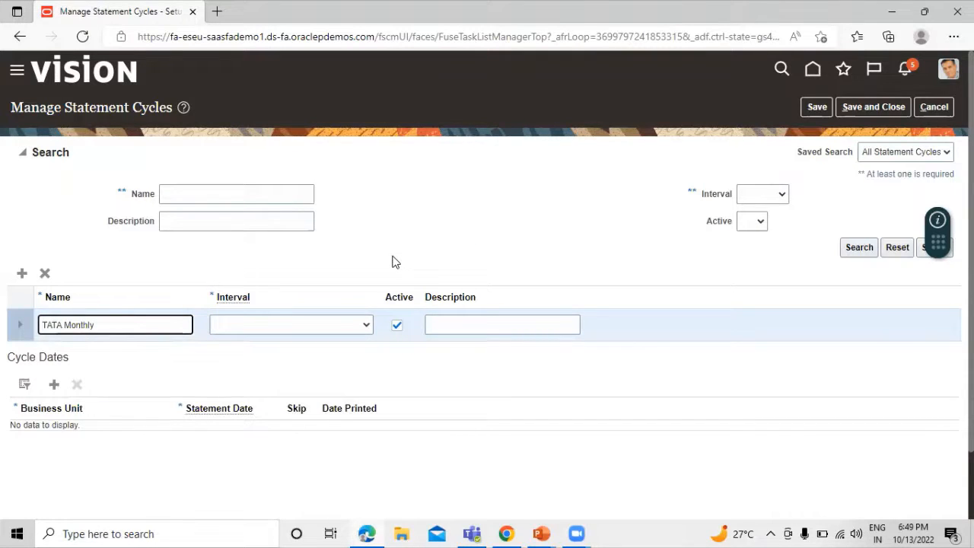
pyautogui.click(366, 327)
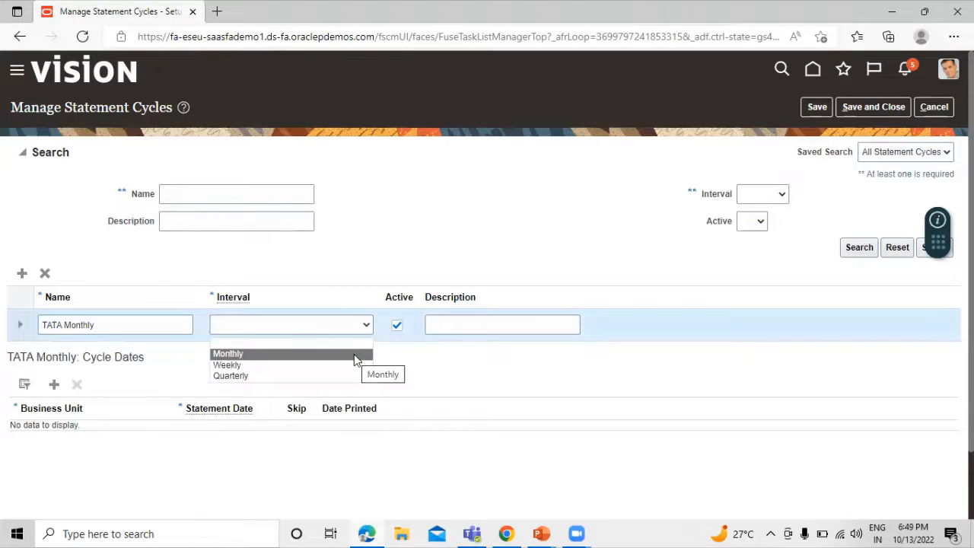
pyautogui.click(357, 354)
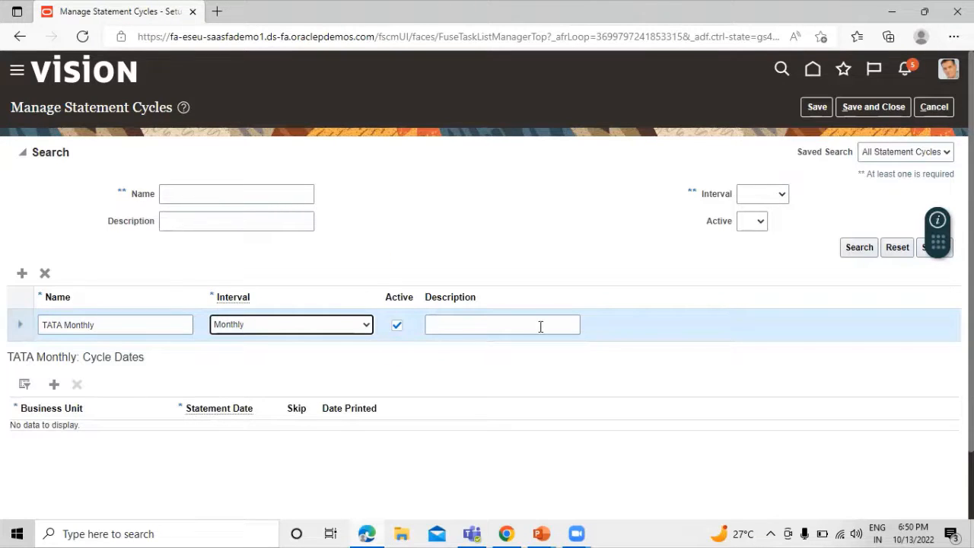
pyautogui.click(620, 337)
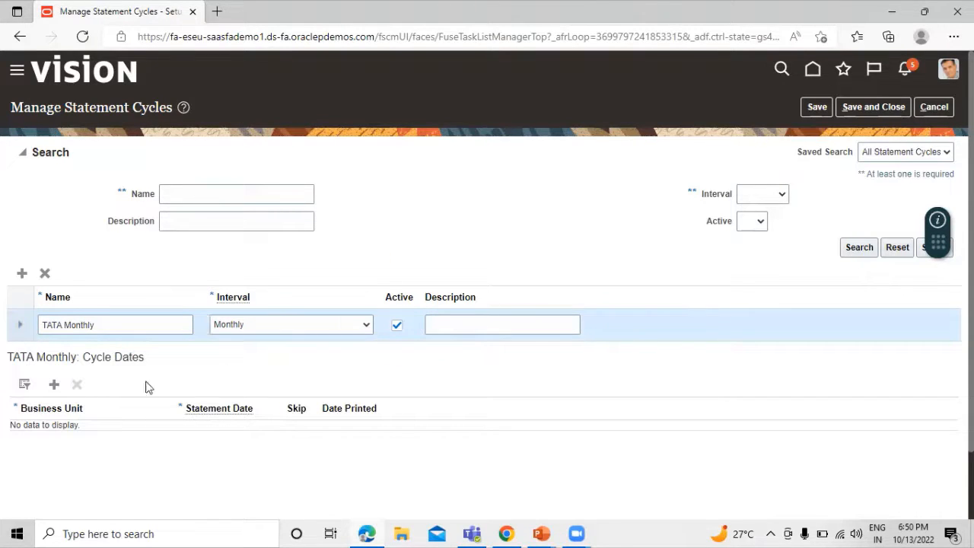
# Add a cycle date to TATA Monthly for US1 Business Unit with the statement date 10/13/22.
pyautogui.click(54, 384)
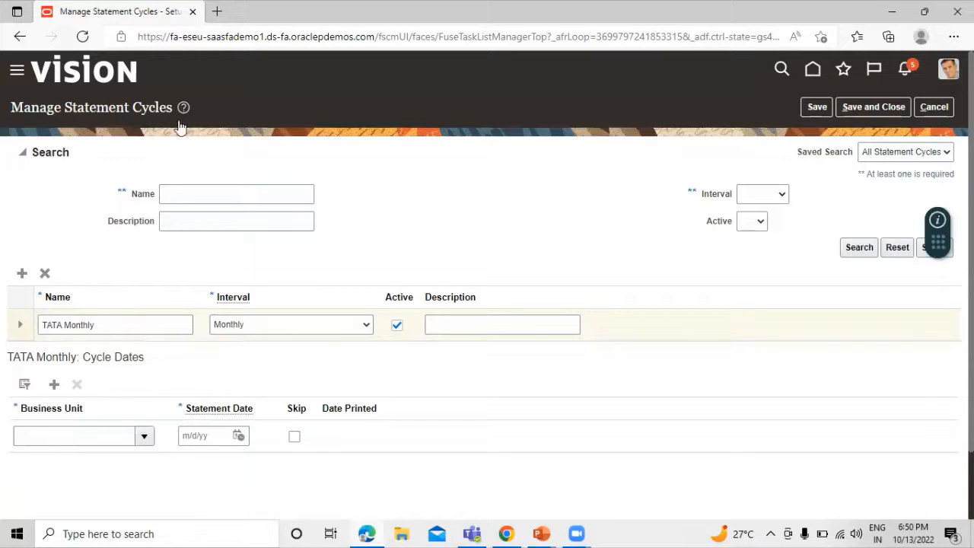
pyautogui.click(143, 436)
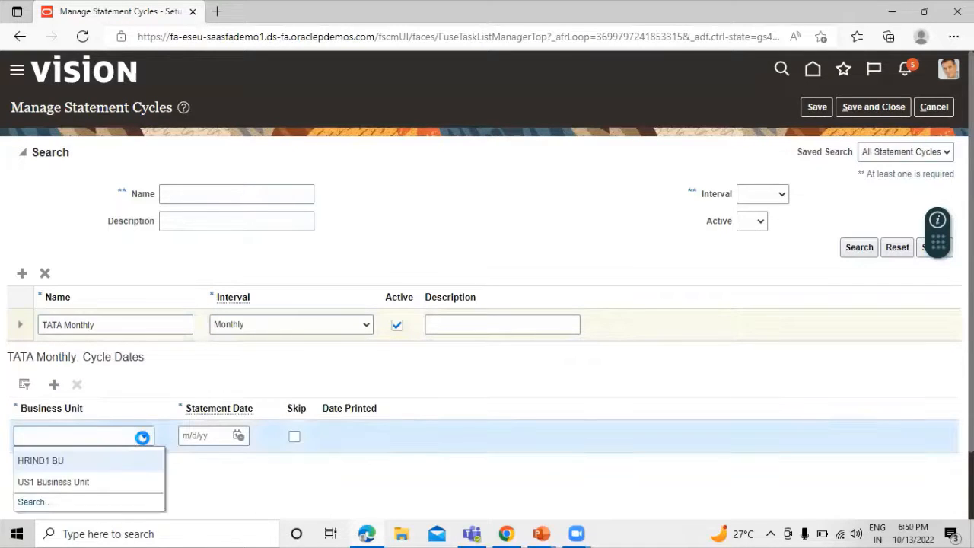
pyautogui.click(122, 488)
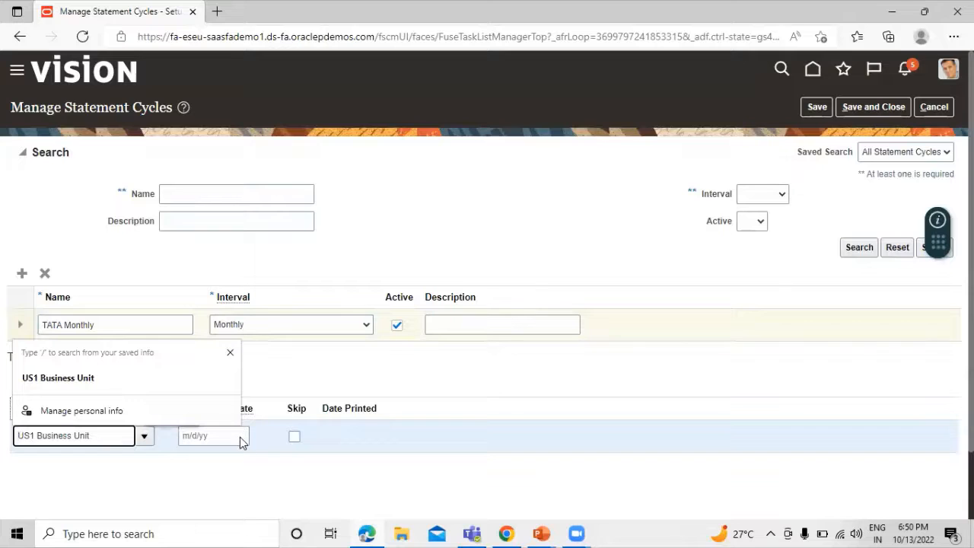
pyautogui.click(200, 470)
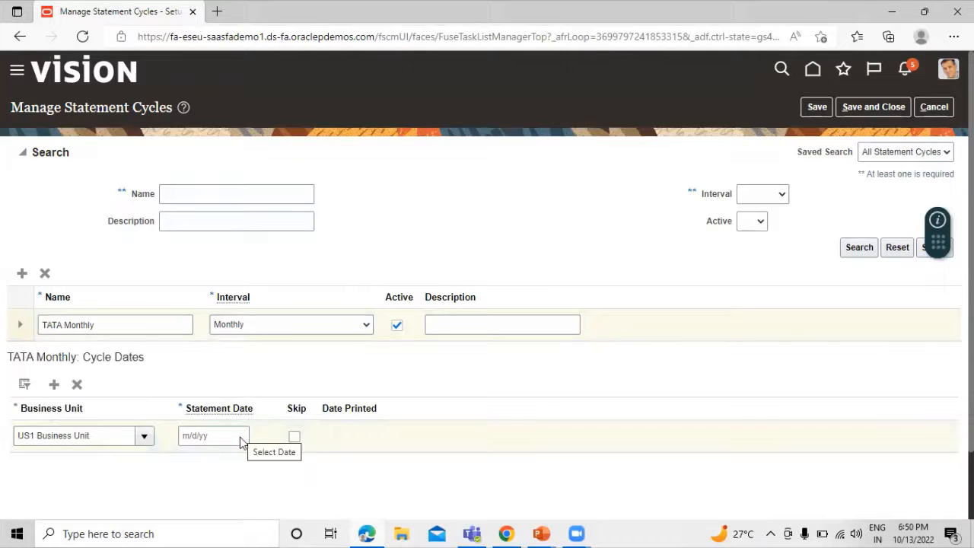
pyautogui.click(240, 437)
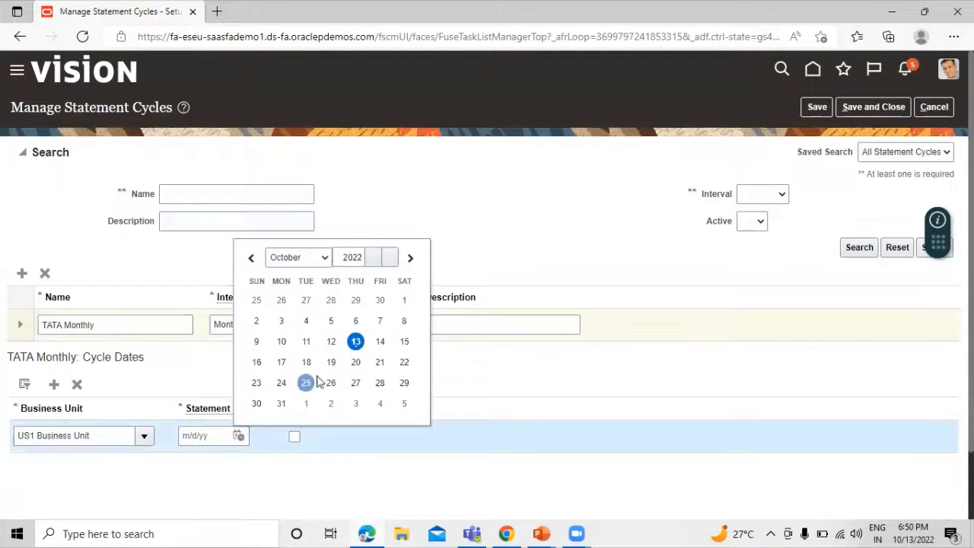
pyautogui.click(355, 341)
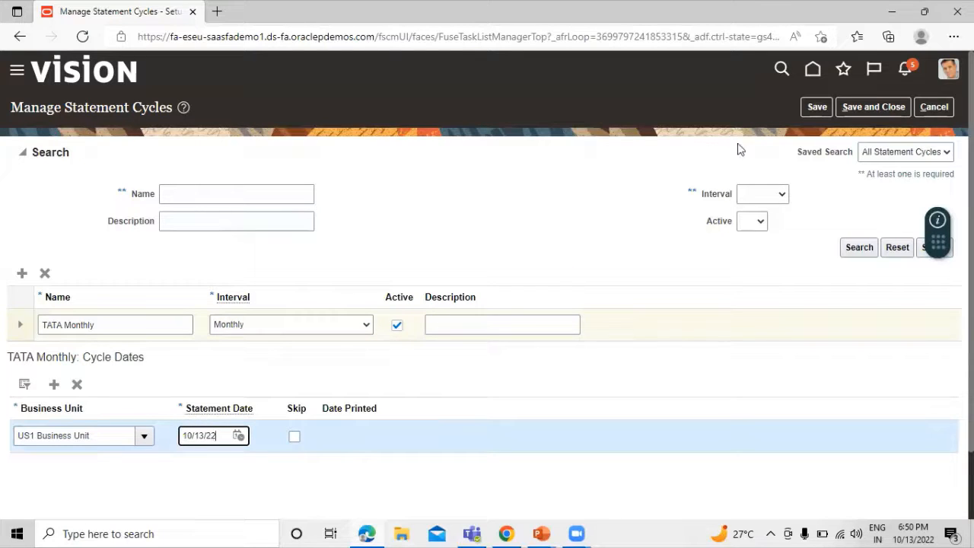
# Save and close the TATA Monthly statement cycle, then check the setup checklist slide for the following setup.
pyautogui.click(871, 108)
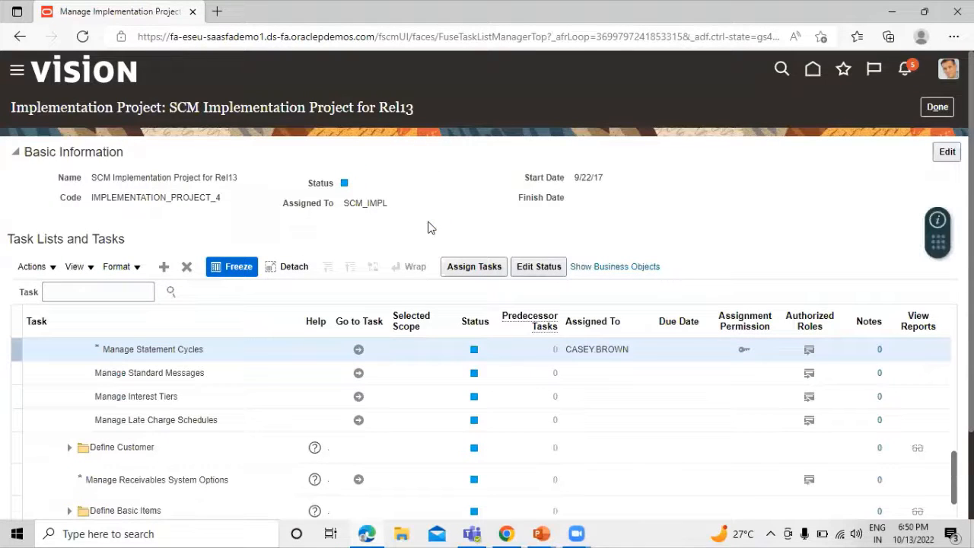
pyautogui.hotkey('alt', 'Tab')
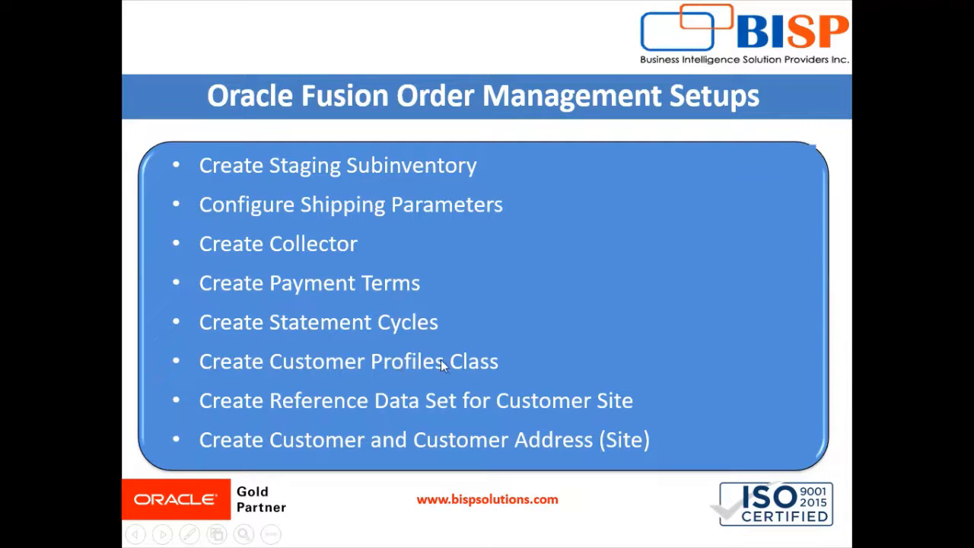
pyautogui.hotkey('alt', 'Tab')
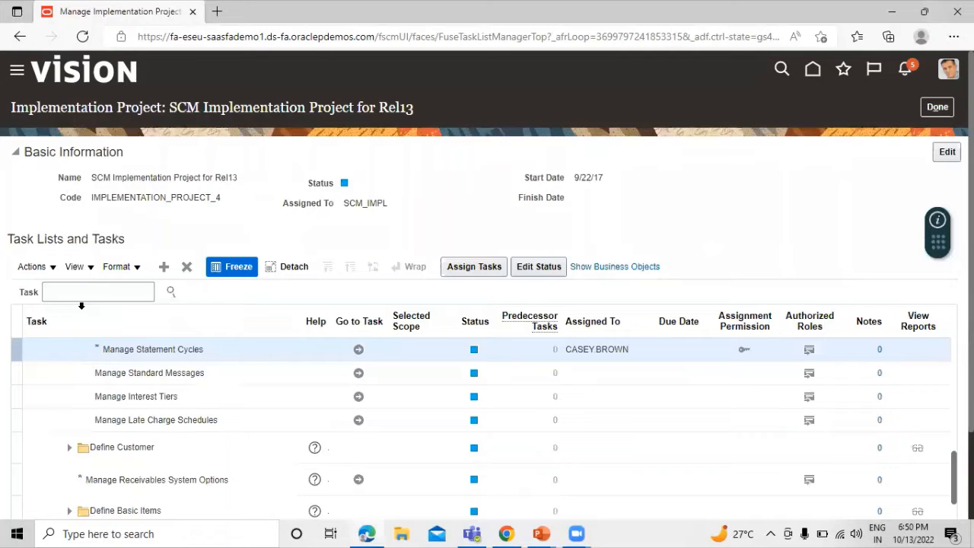
# Search the project tasks for manage receivables customer profile class.
pyautogui.click(106, 290)
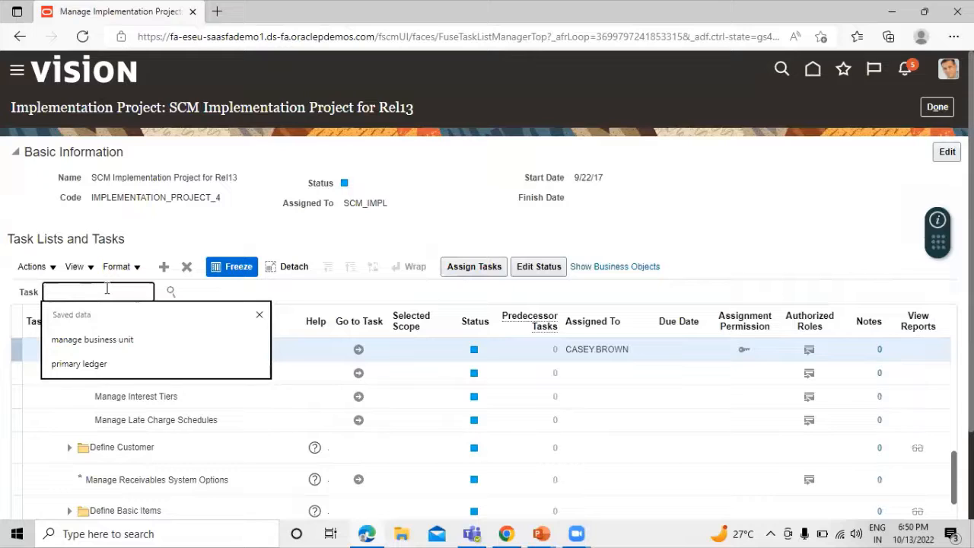
pyautogui.write('naba')
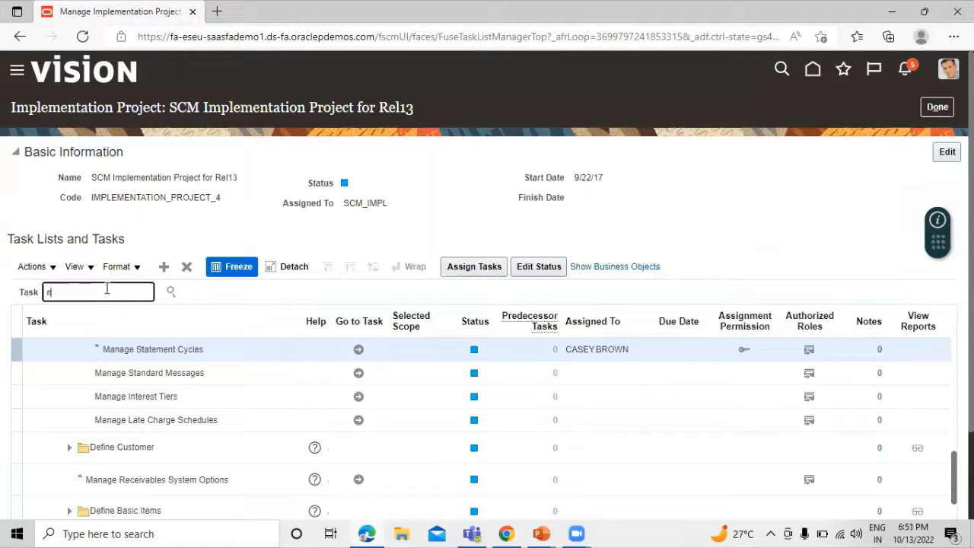
pyautogui.write('ma')
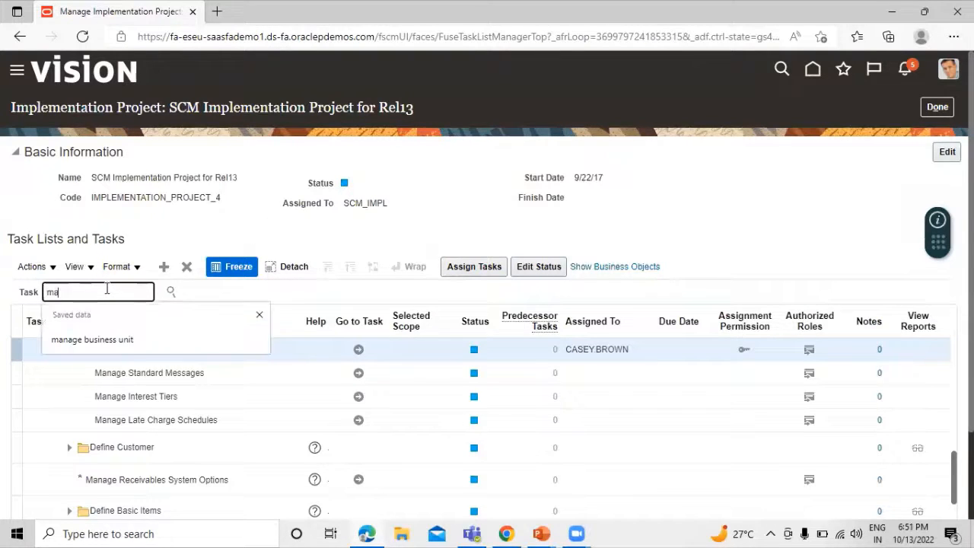
pyautogui.write('nage r')
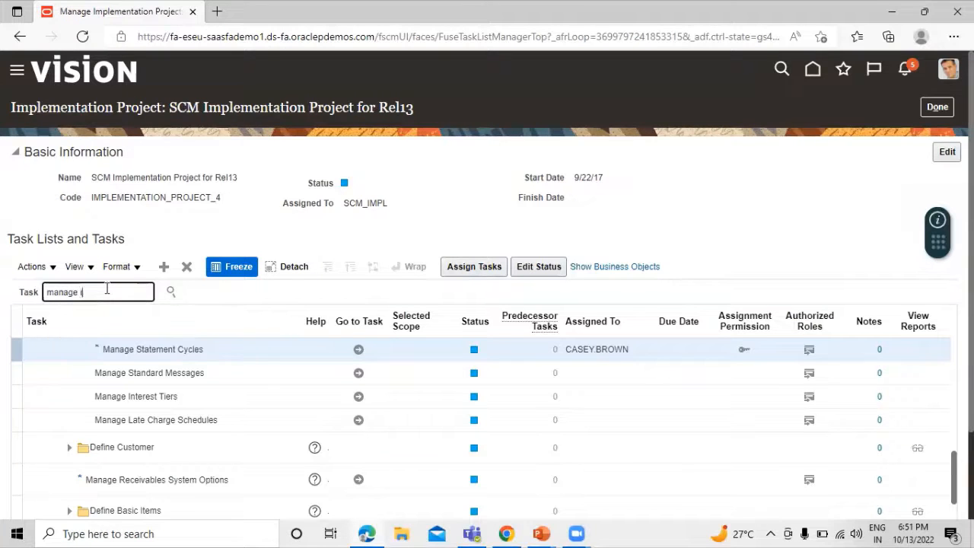
pyautogui.write('eceivables customer profile')
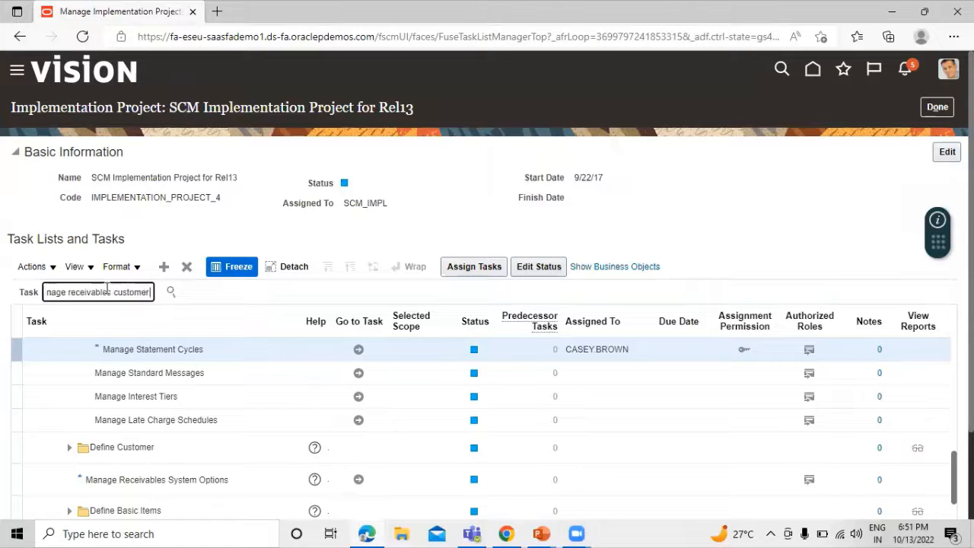
pyautogui.write(' cla')
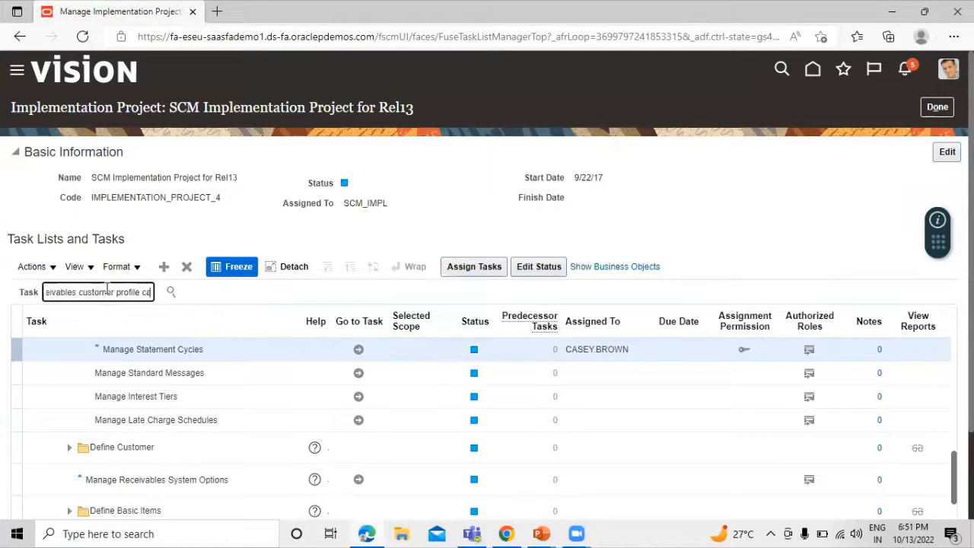
pyautogui.write('ss')
pyautogui.press('Return')
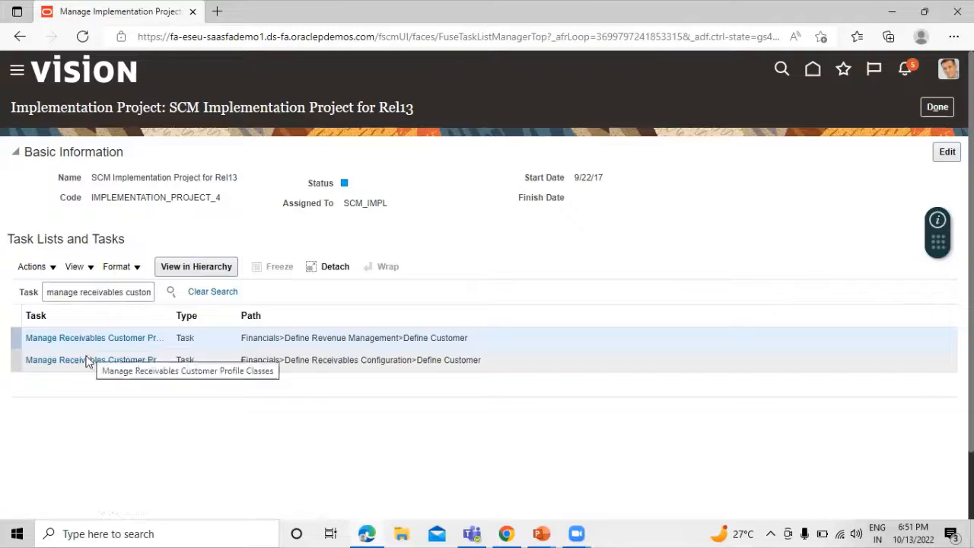
# Open the Manage Receivables Customer Profile Classes task from the Define Customer task list under Define Receivables Configuration.
pyautogui.click(88, 354)
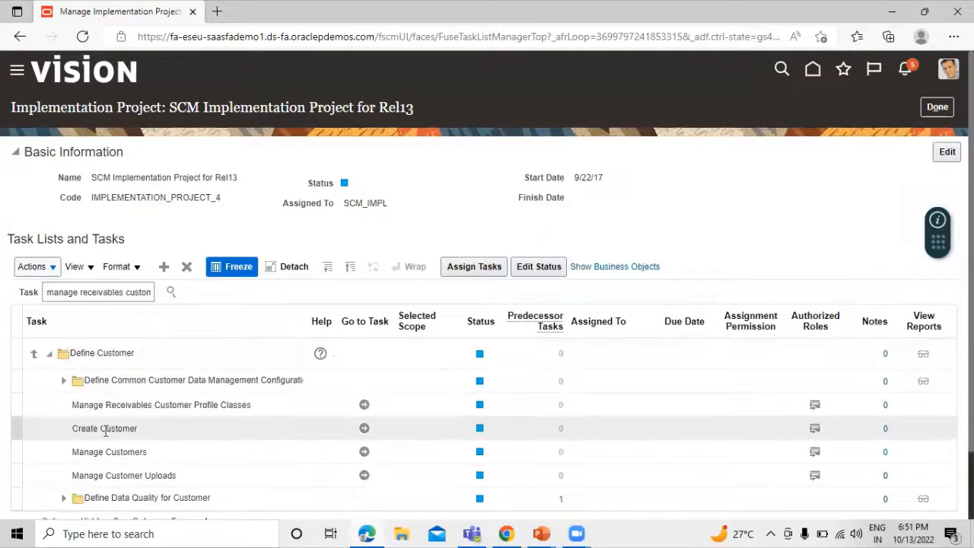
pyautogui.scroll(-1, 178, 274)
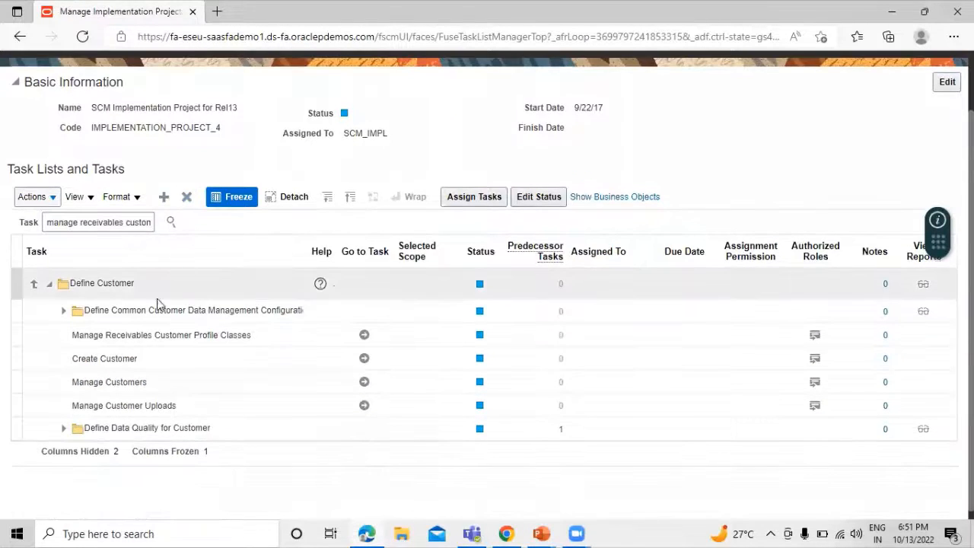
pyautogui.click(367, 338)
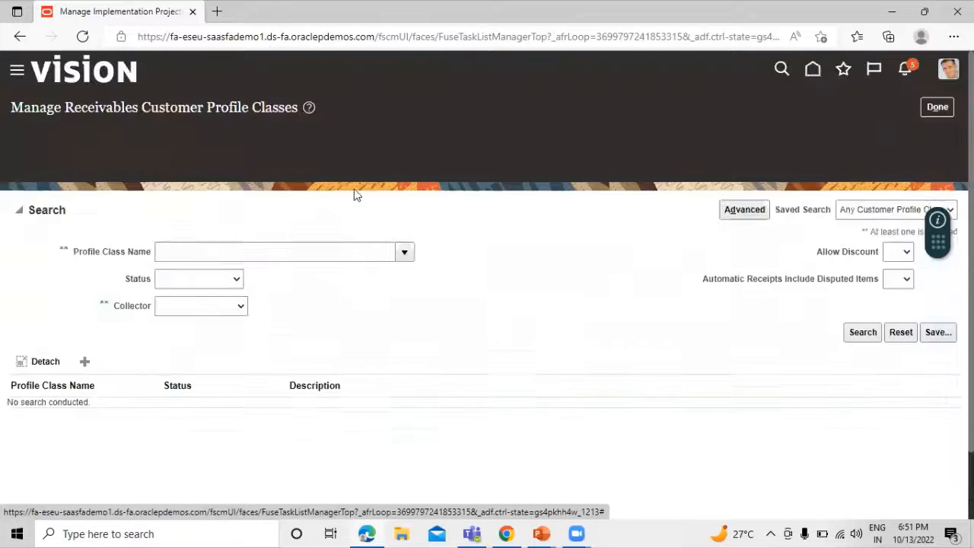
# Create a receivables customer profile class named TATA Standard Class and use the same text as its description.
pyautogui.click(84, 306)
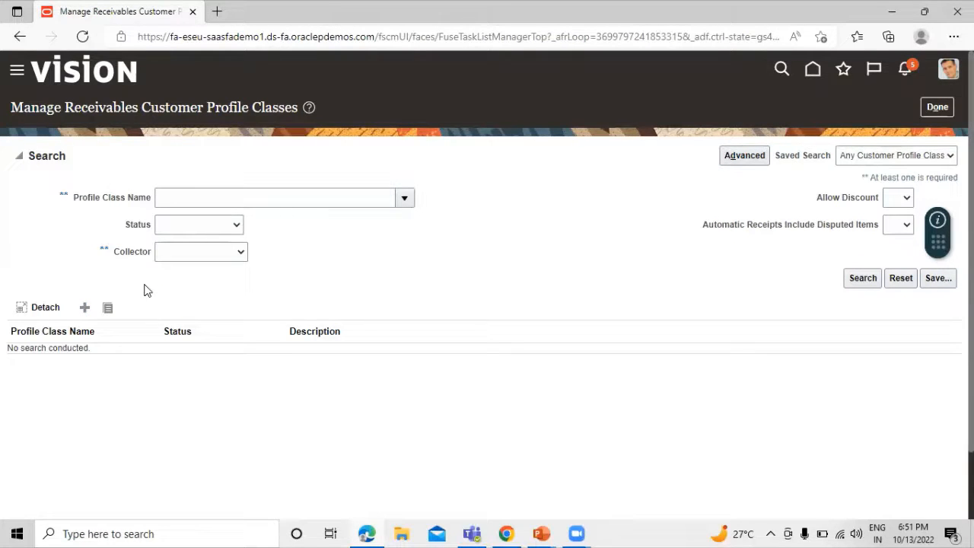
pyautogui.click(85, 307)
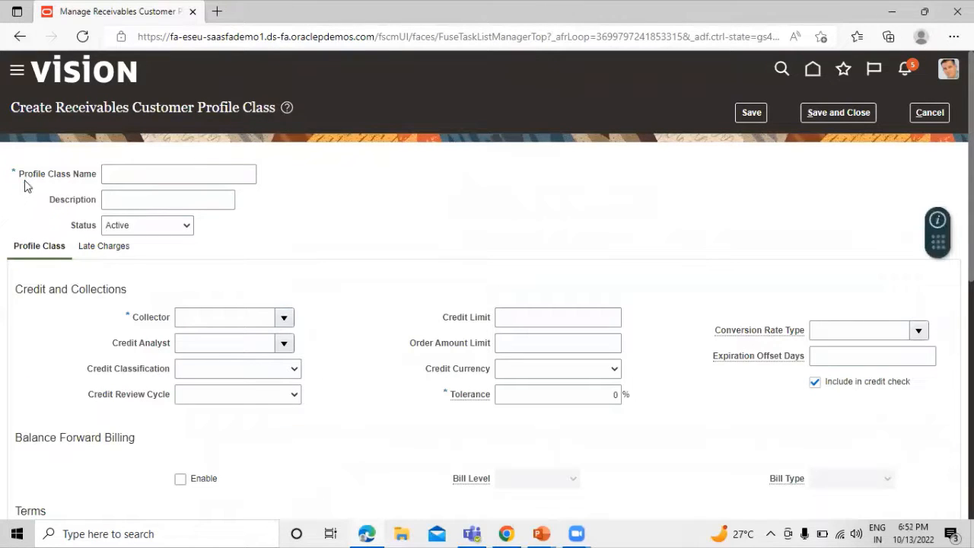
pyautogui.click(136, 170)
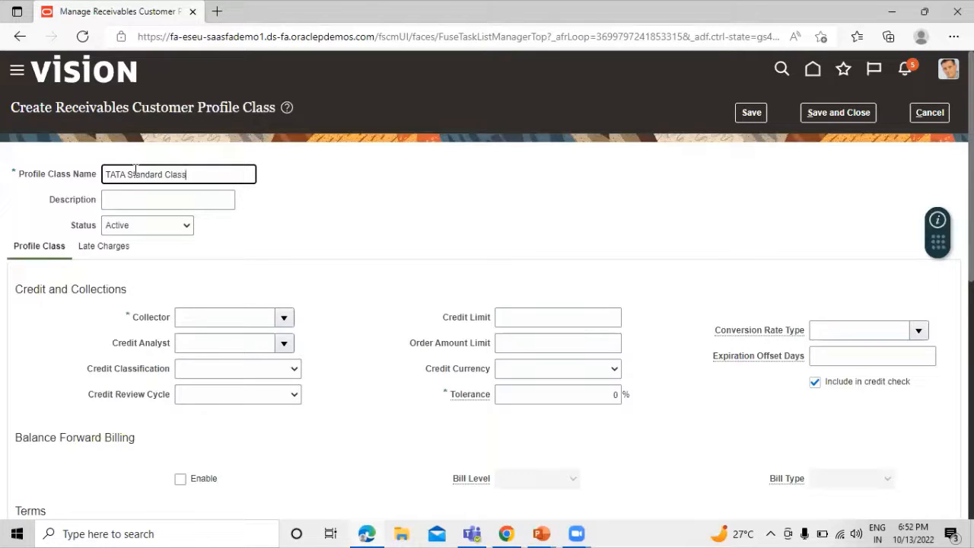
pyautogui.moveTo(200, 174); pyautogui.dragTo(63, 178)
pyautogui.hotkey('ctrl', 'c')
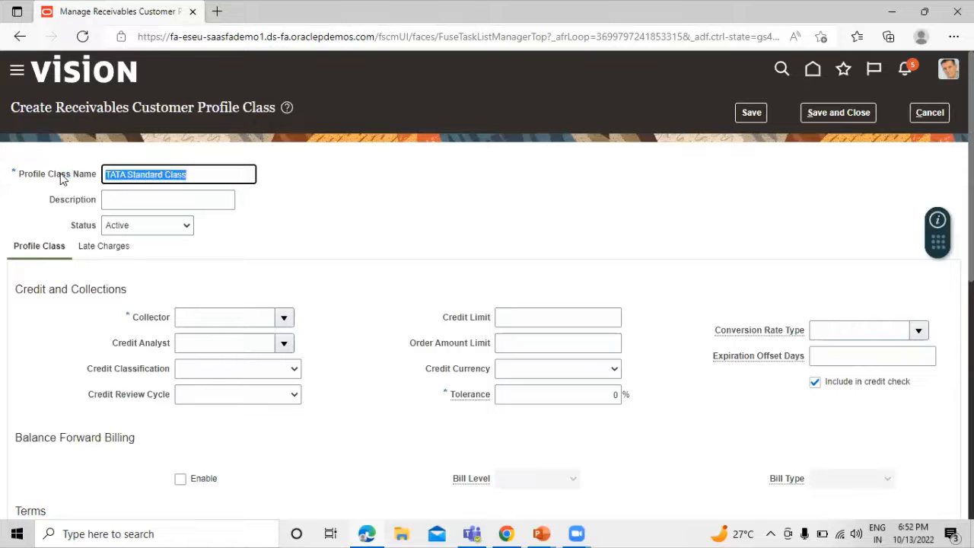
pyautogui.click(110, 197)
pyautogui.hotkey('ctrl', 'v')
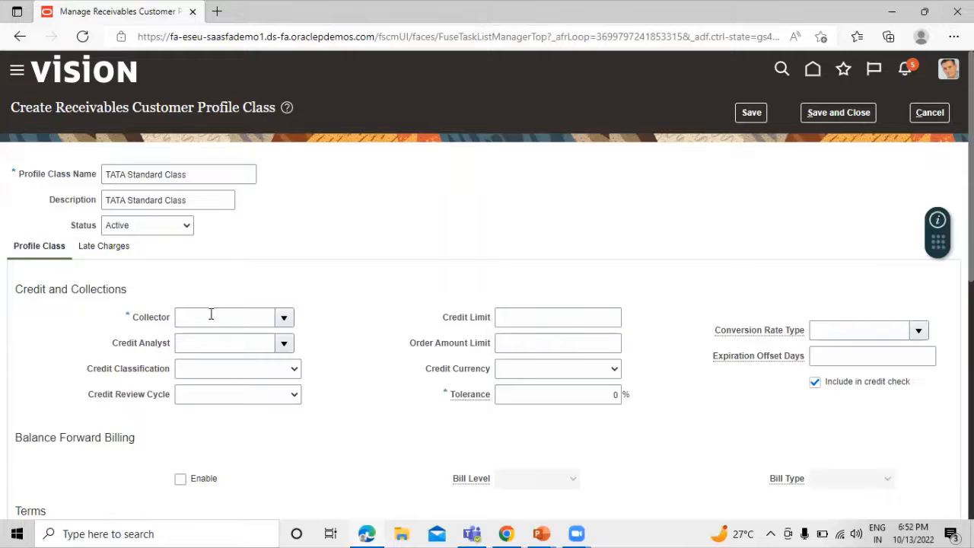
# Search the collectors for tata and assign TATA COLLECTOR as the profile class's collector.
pyautogui.click(288, 319)
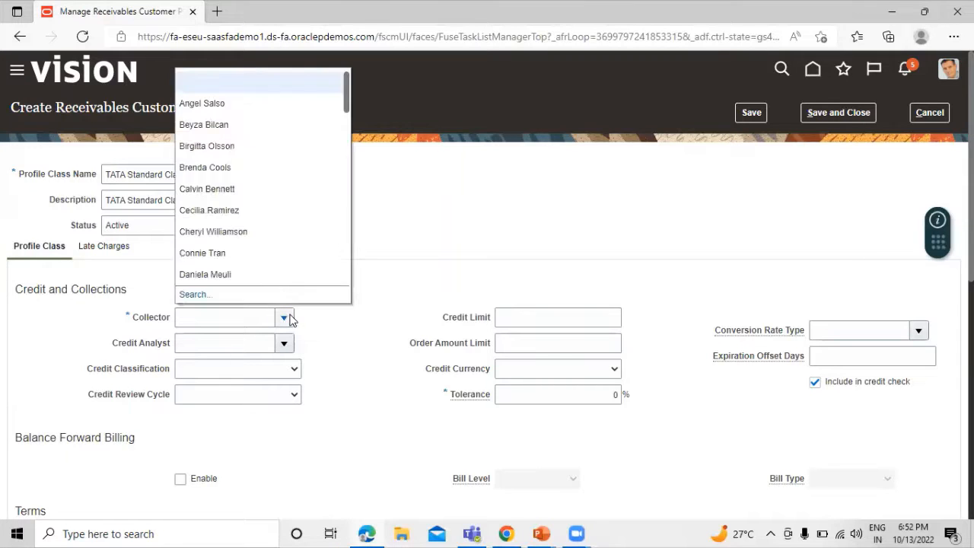
pyautogui.click(191, 296)
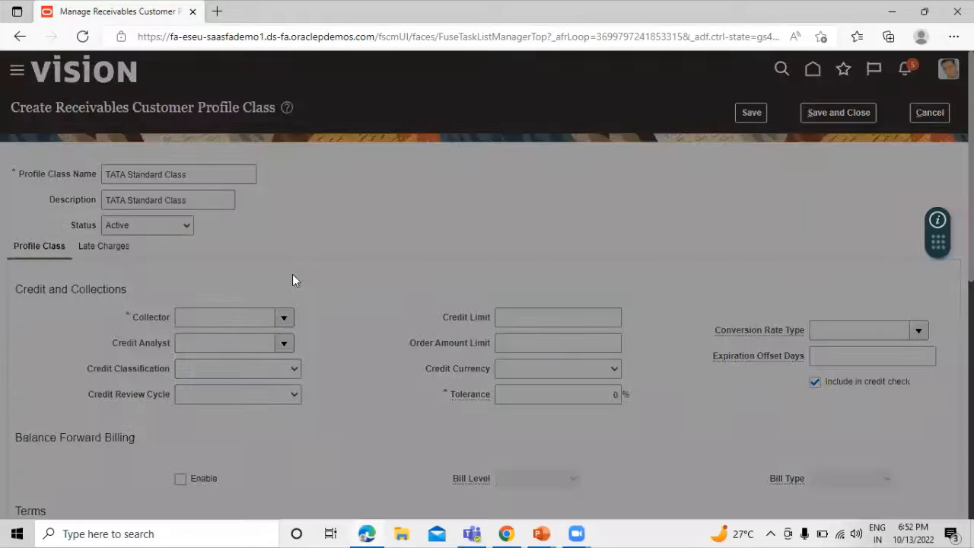
pyautogui.click(460, 261)
pyautogui.write('tata')
pyautogui.click(541, 289)
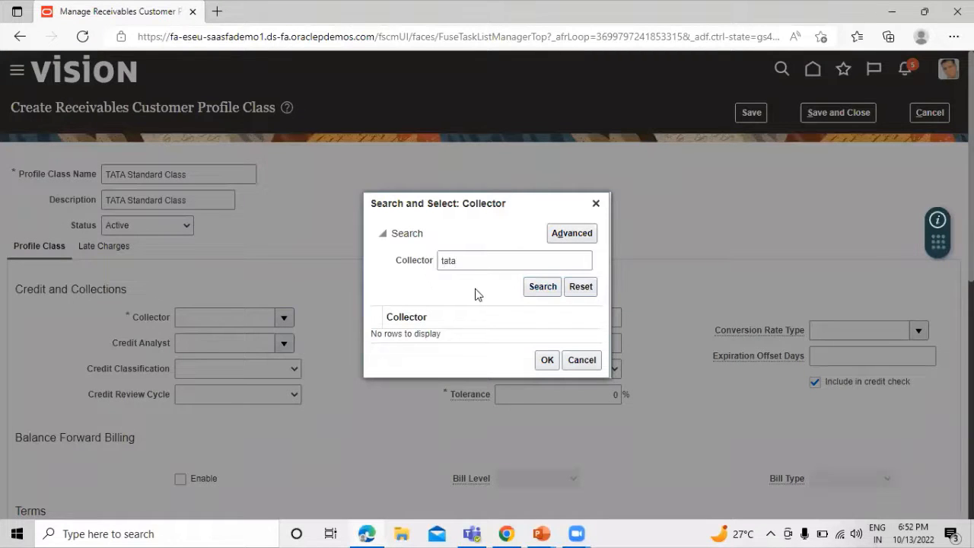
pyautogui.click(472, 335)
pyautogui.click(547, 365)
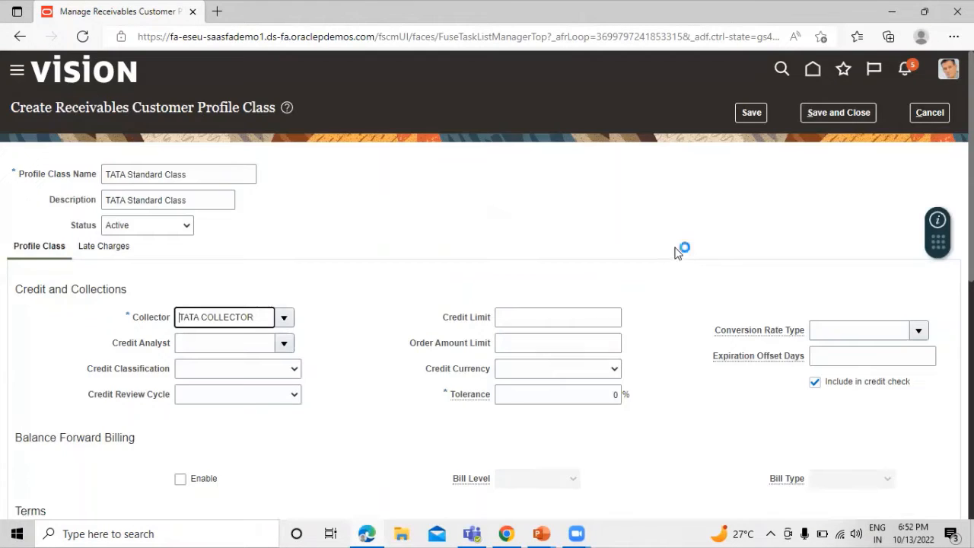
# Set the profile class's payment terms to Immediate.
pyautogui.scroll(-3, 386, 203)
pyautogui.scroll(-2, 386, 203)
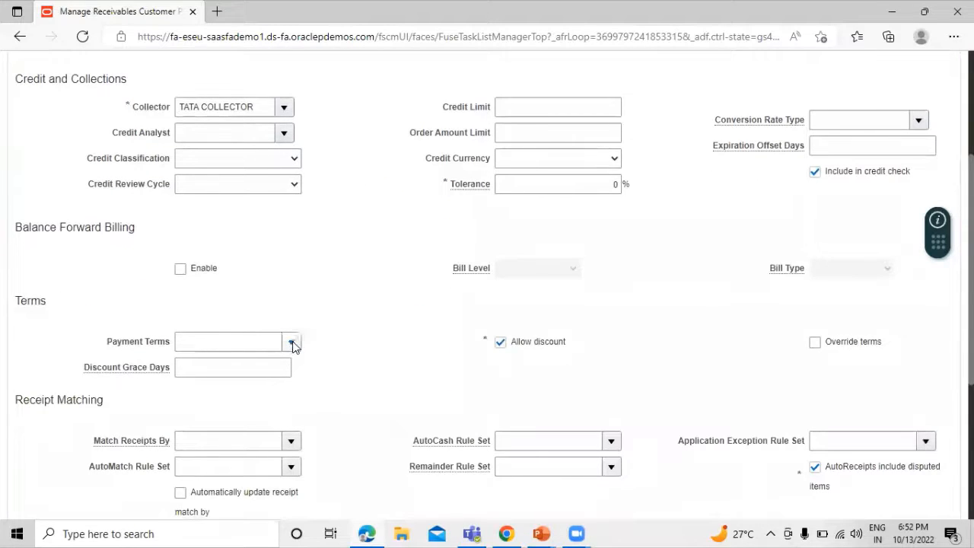
pyautogui.click(291, 344)
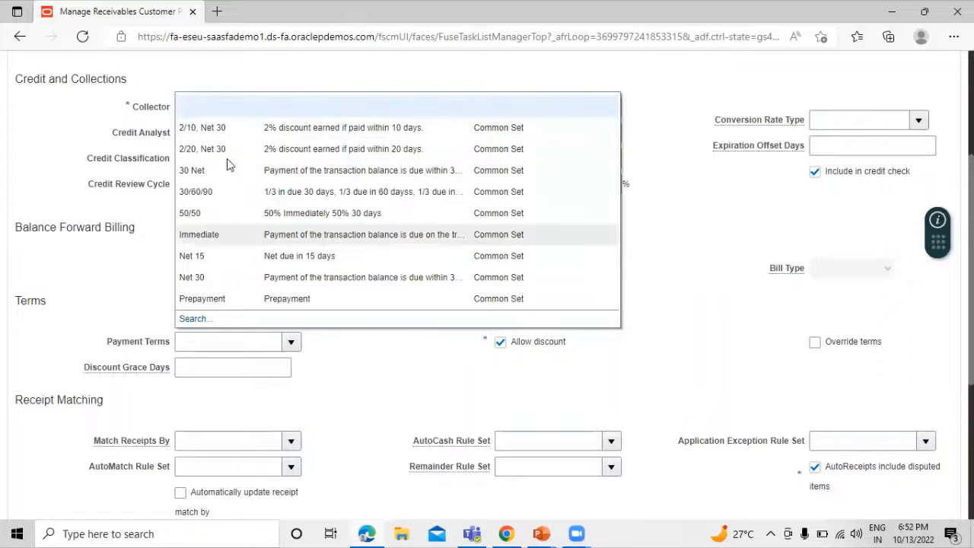
pyautogui.click(228, 236)
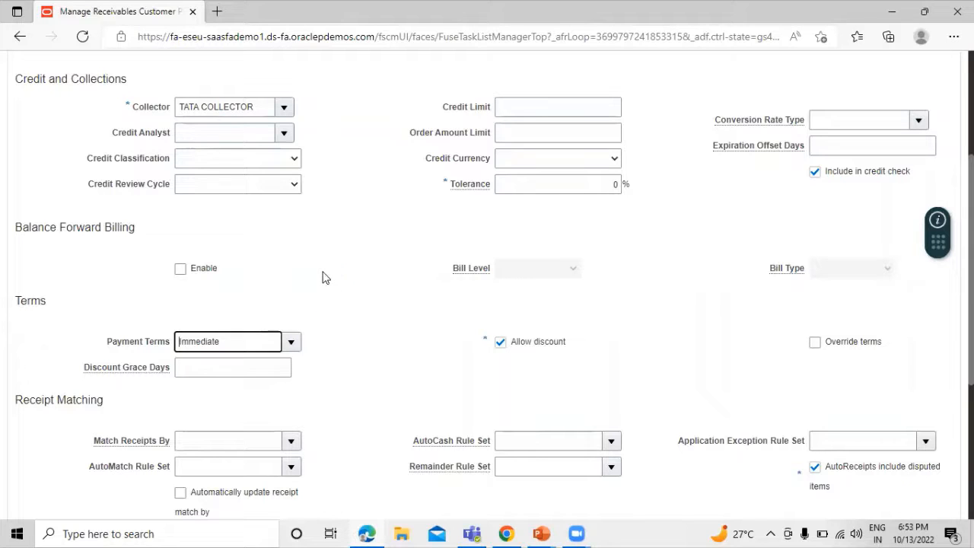
# Set the profile class's statement cycle to TATA Monthly.
pyautogui.scroll(-2, 323, 278)
pyautogui.scroll(-1, 323, 277)
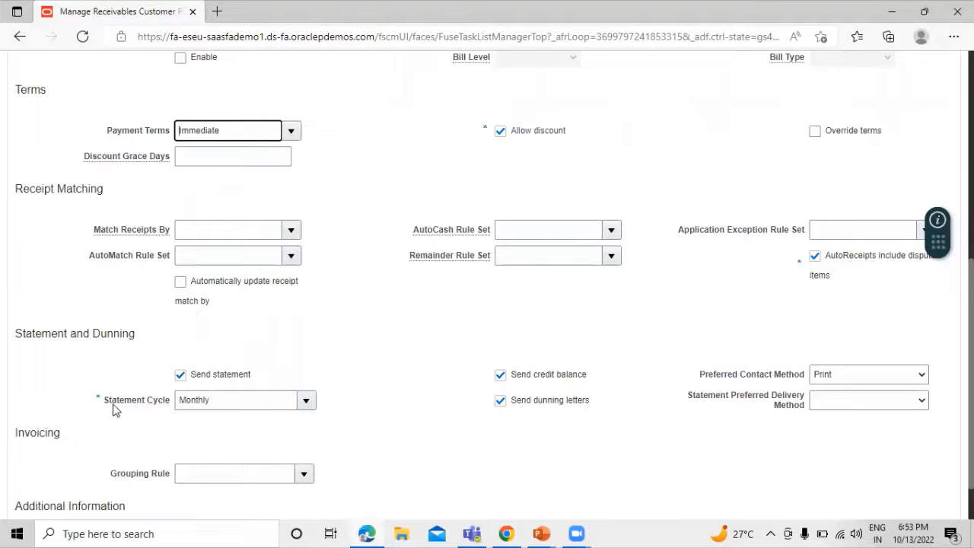
pyautogui.click(307, 404)
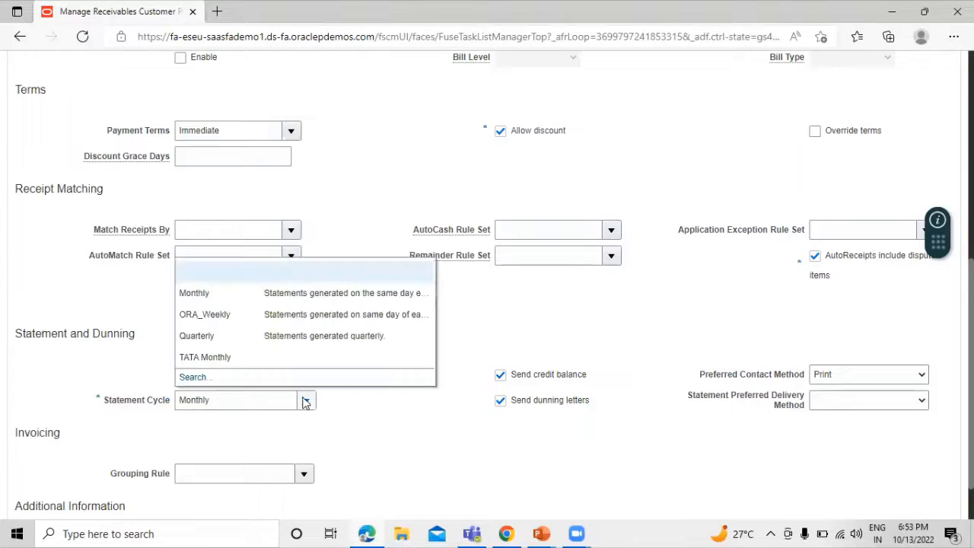
pyautogui.click(204, 357)
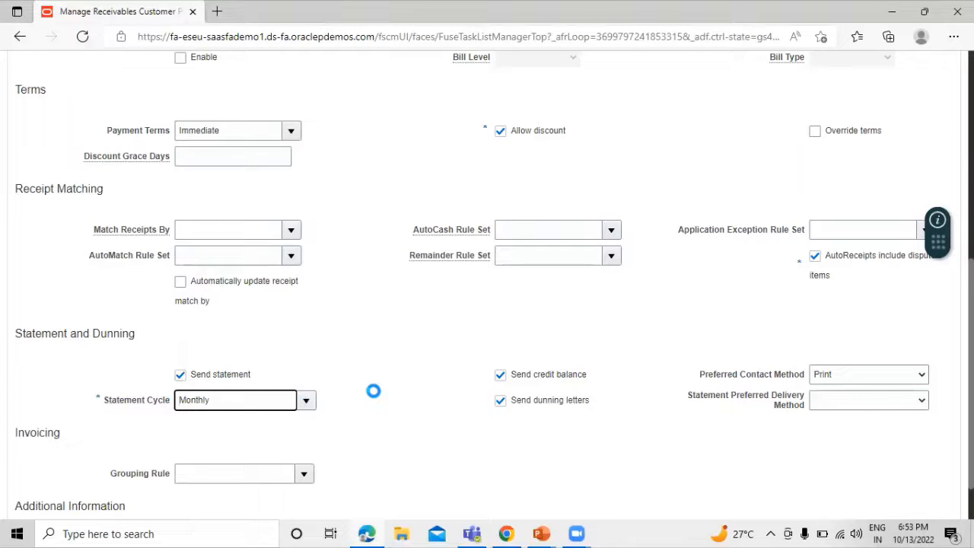
pyautogui.scroll(-1, 373, 365)
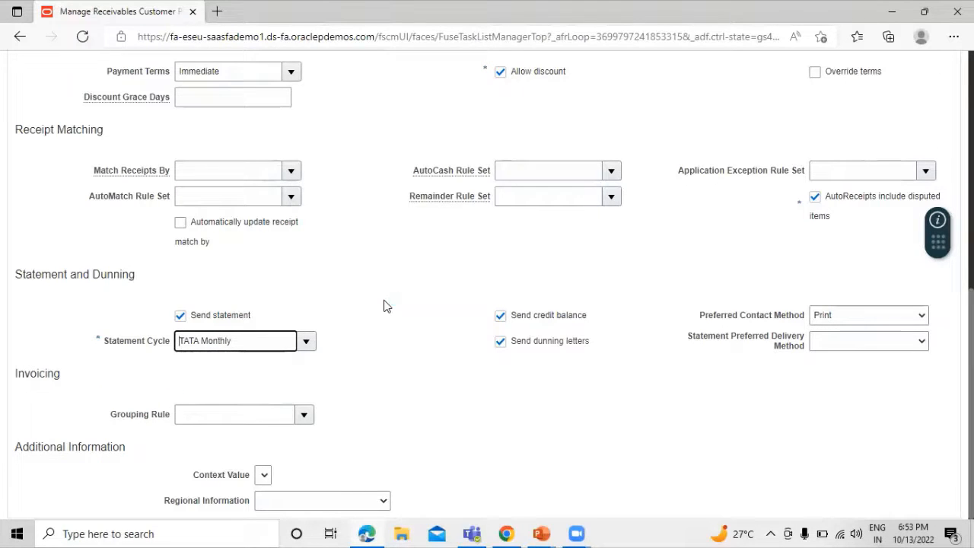
# Review the TATA Standard Class settings, save and close the profile class, and return to the implementation project.
pyautogui.scroll(6, 384, 305)
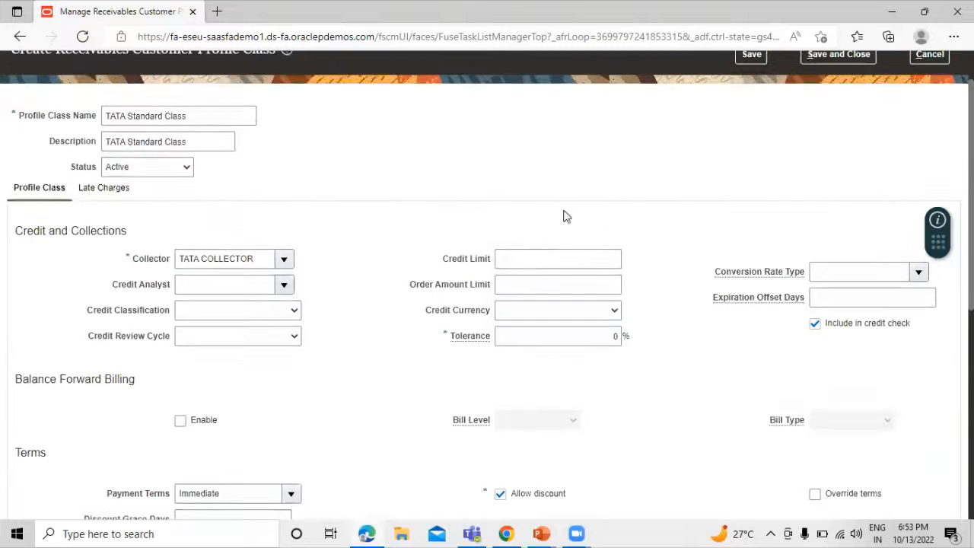
pyautogui.scroll(1, 700, 250)
pyautogui.scroll(-2, 713, 246)
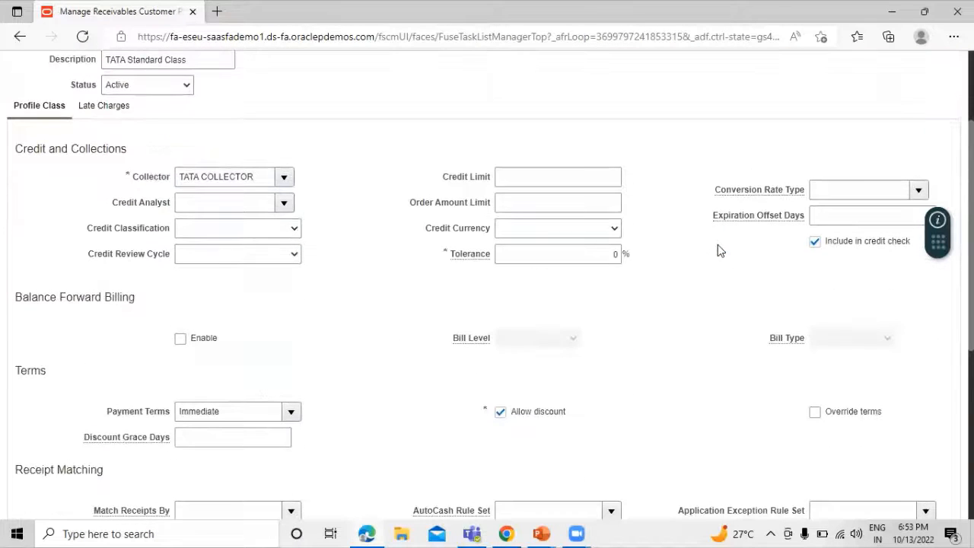
pyautogui.scroll(2, 677, 298)
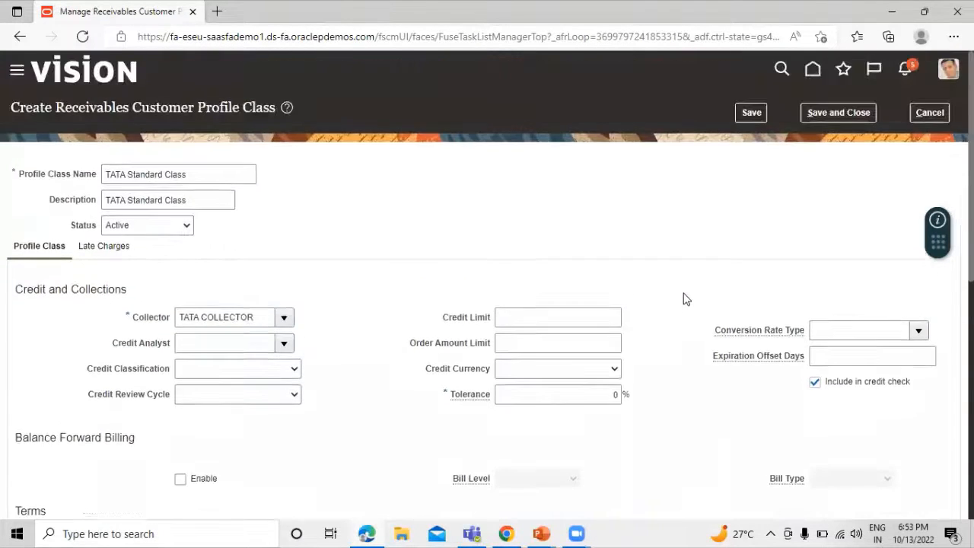
pyautogui.click(833, 112)
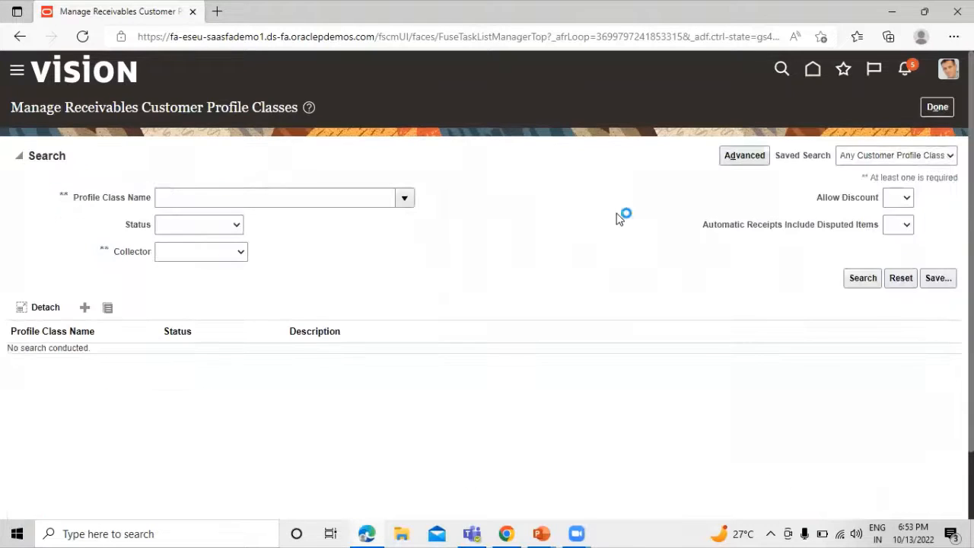
pyautogui.click(934, 108)
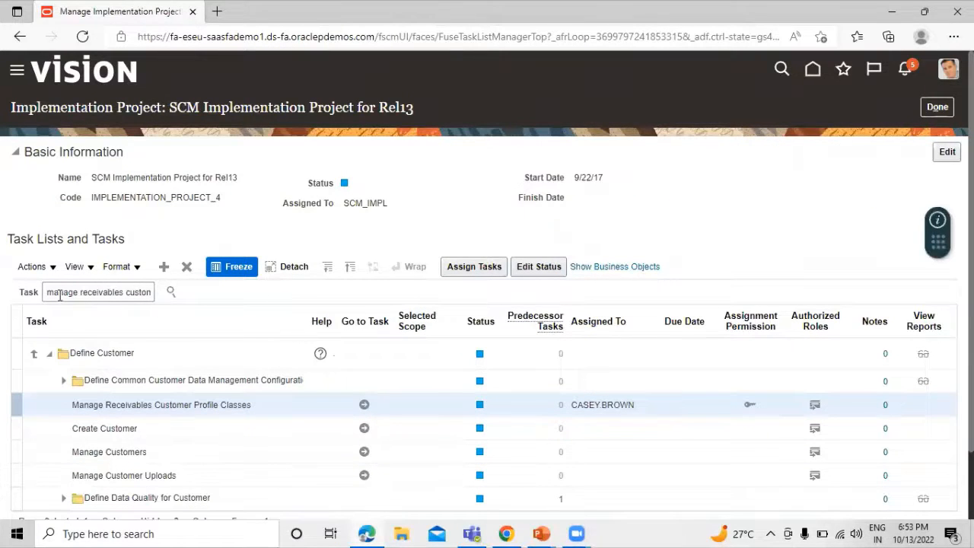
# Search the implementation project's tasks for "manage reference data set".
pyautogui.moveTo(79, 293); pyautogui.dragTo(178, 298)
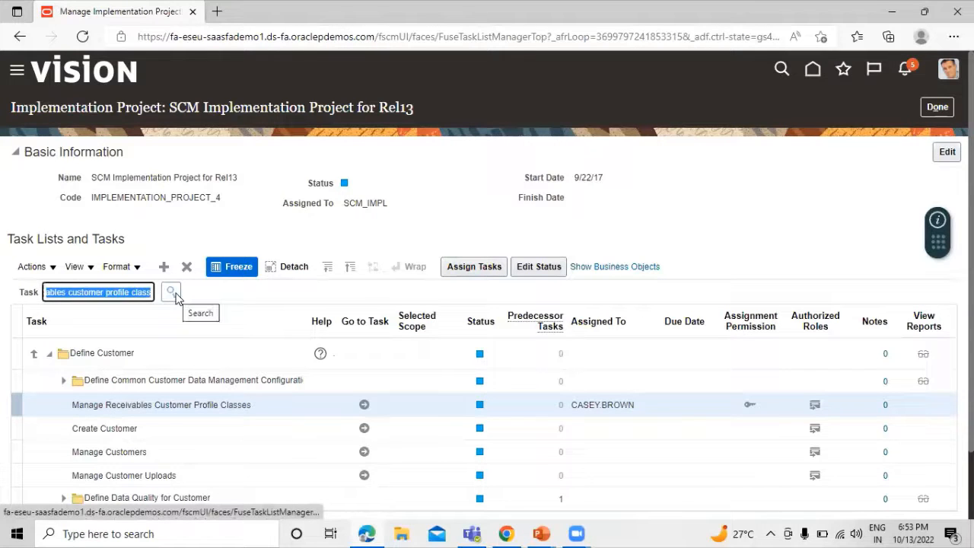
pyautogui.write('manage')
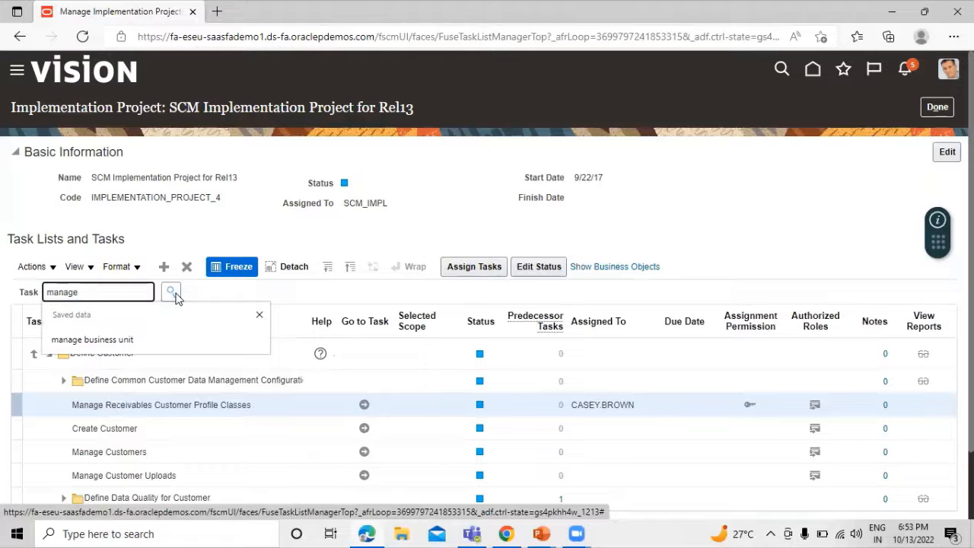
pyautogui.write(' refer')
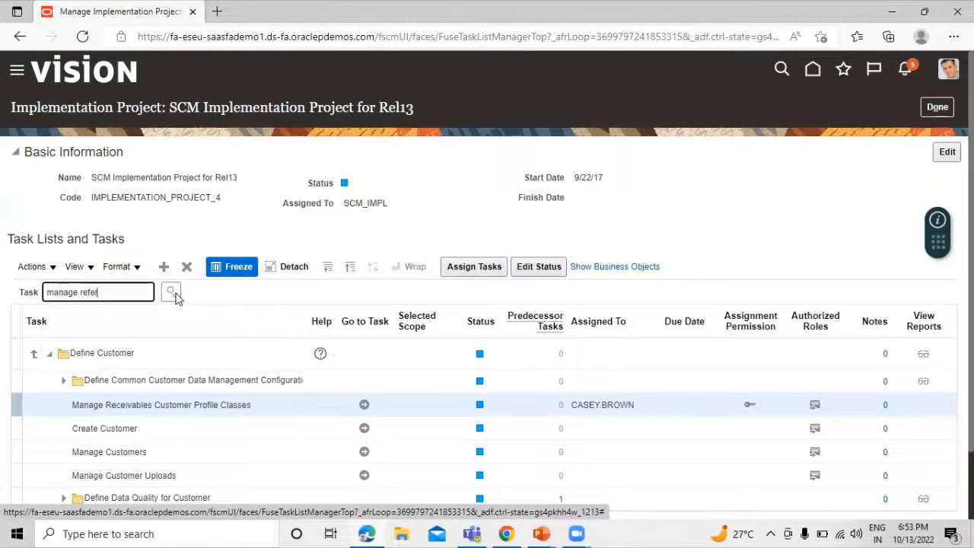
pyautogui.write('ence data set for')
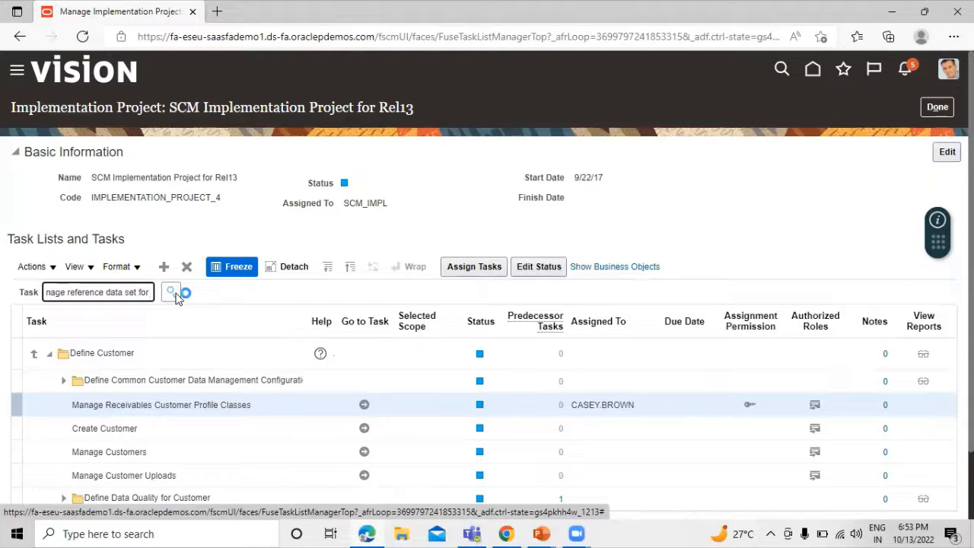
pyautogui.write(' customer')
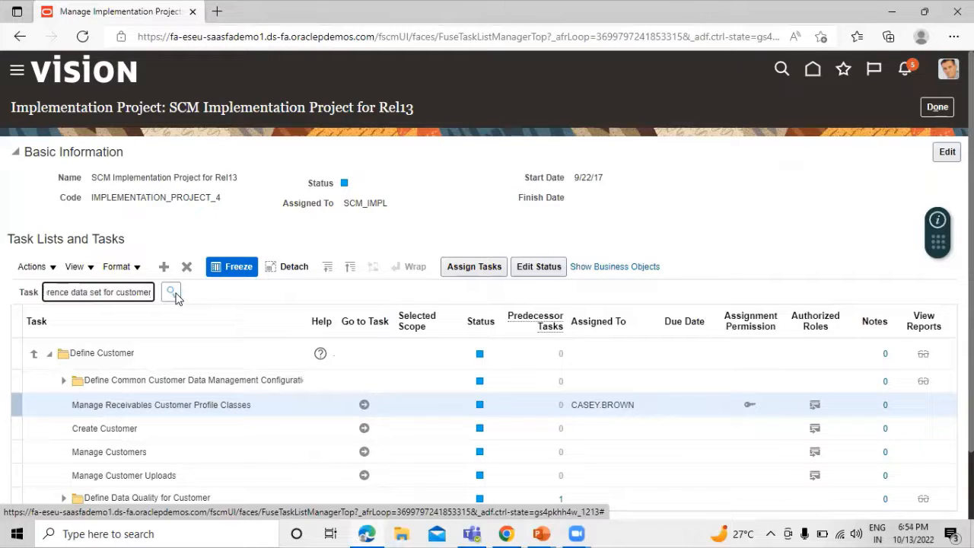
pyautogui.click(173, 294)
pyautogui.click(151, 293)
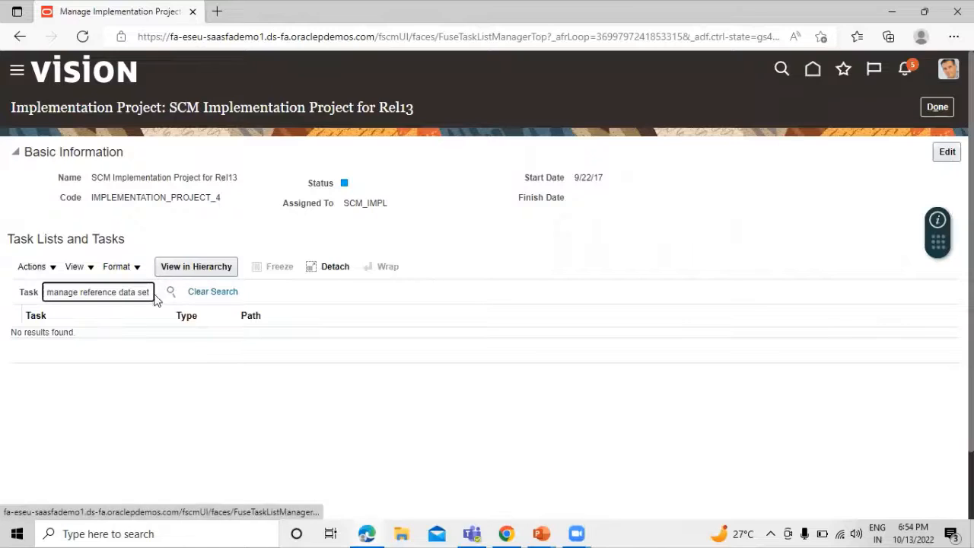
pyautogui.click(219, 271)
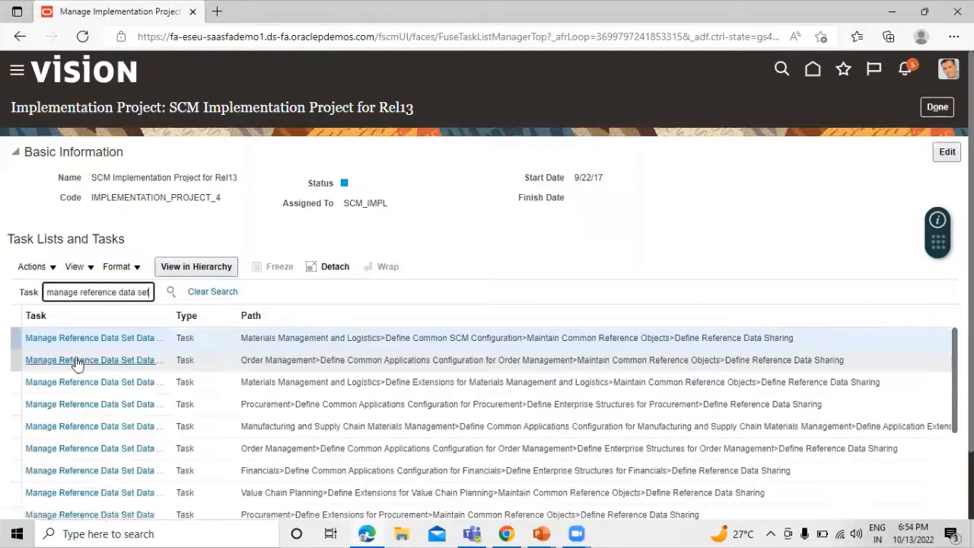
# Widen the Task column and go to the Manage Reference Data Sets task under Order Management's Maintain Common Reference Objects.
pyautogui.scroll(-1, 183, 246)
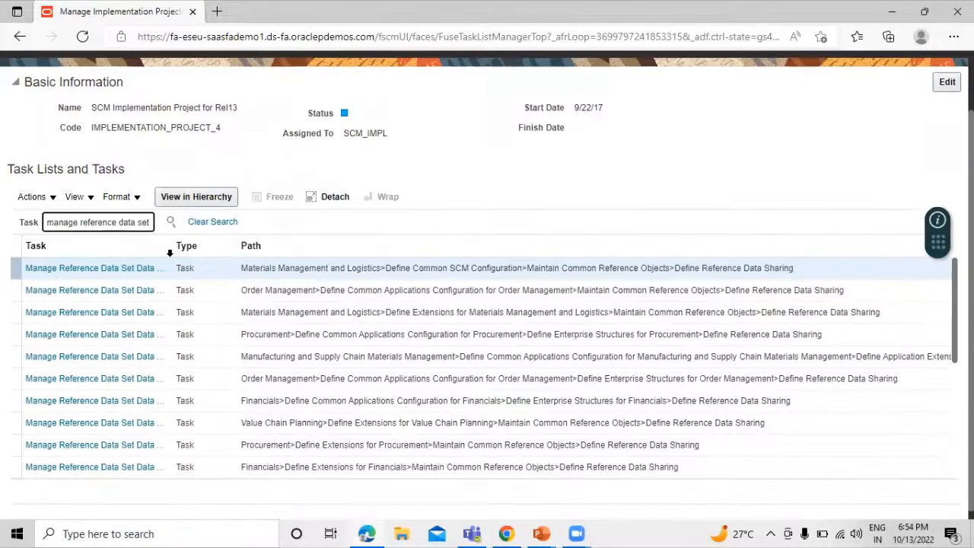
pyautogui.moveTo(169, 248); pyautogui.dragTo(286, 248)
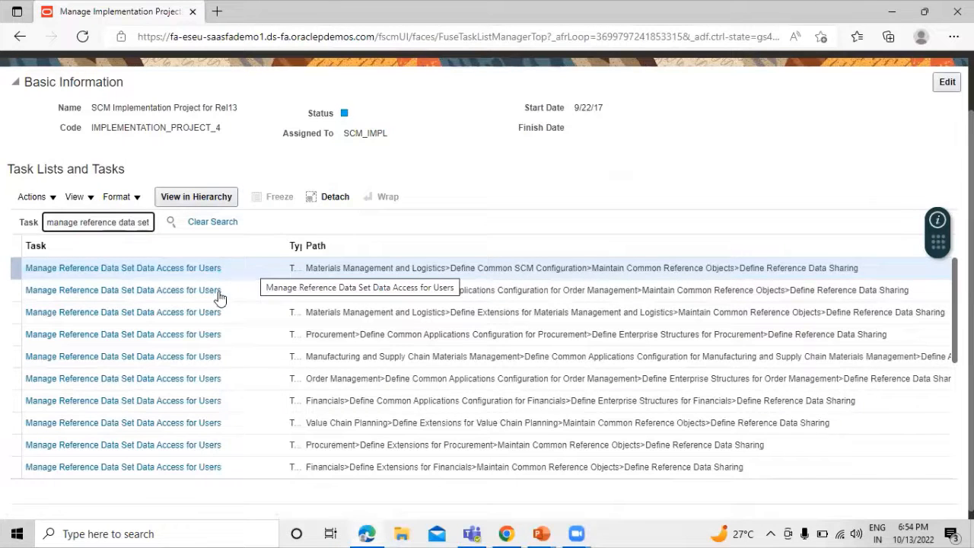
pyautogui.scroll(-2, 228, 290)
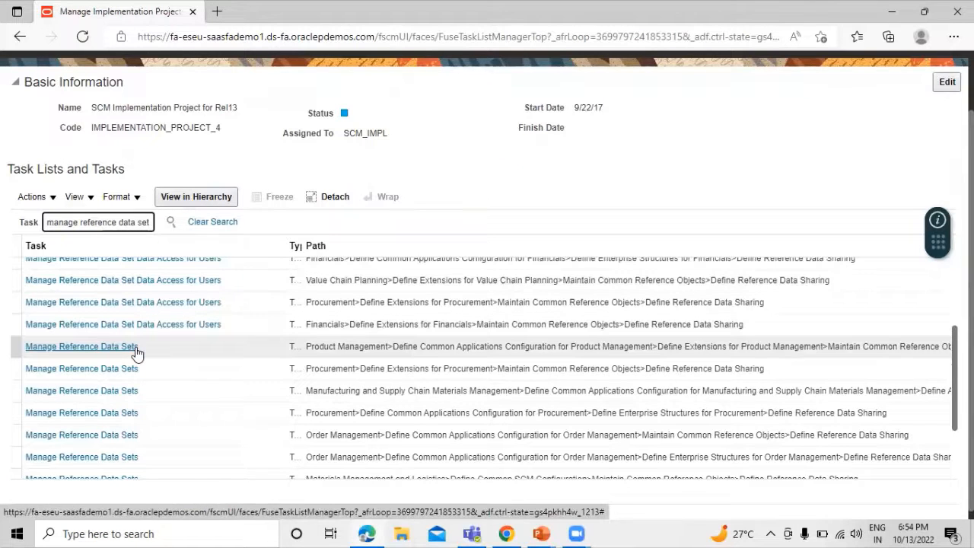
pyautogui.click(110, 440)
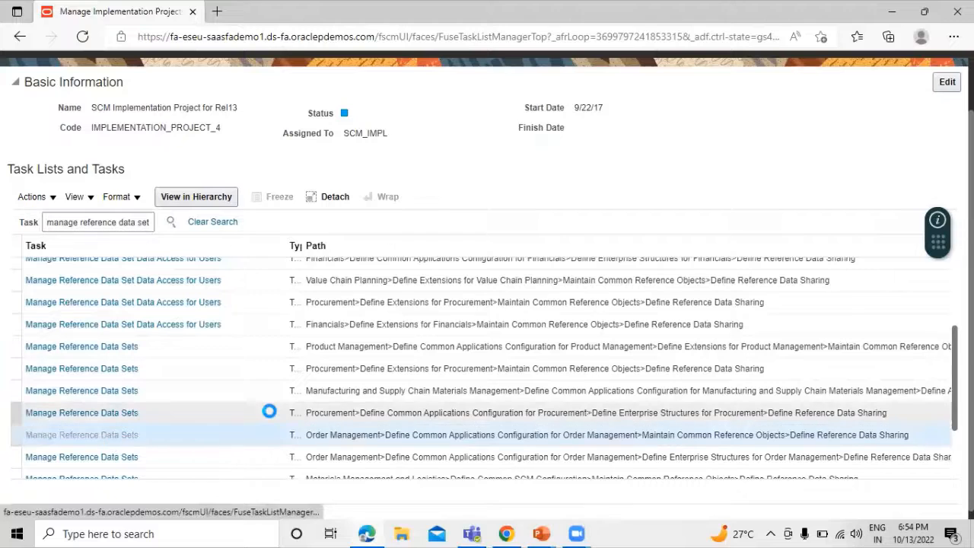
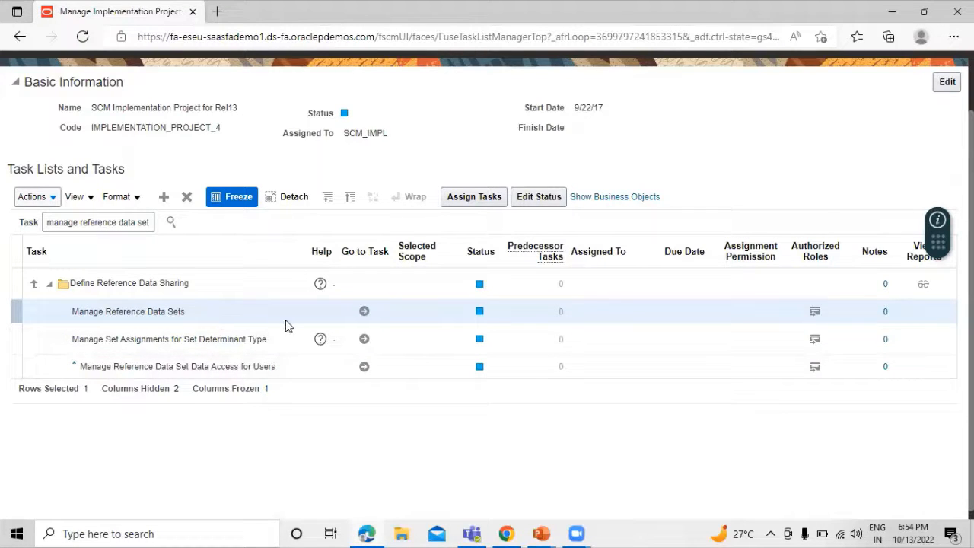
pyautogui.click(365, 312)
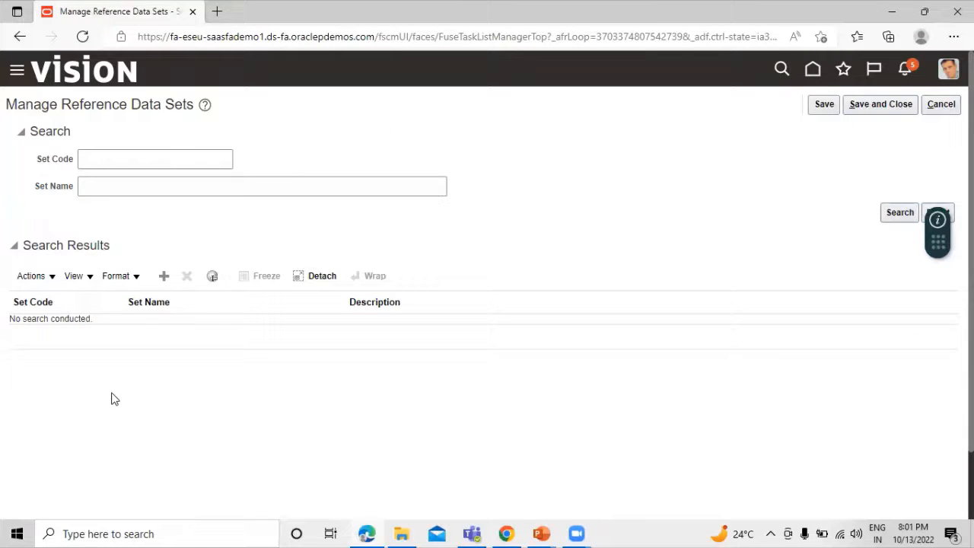
# Add a reference data set with set code CUSTSITE and set name TATA Customer Site 1.
pyautogui.click(165, 277)
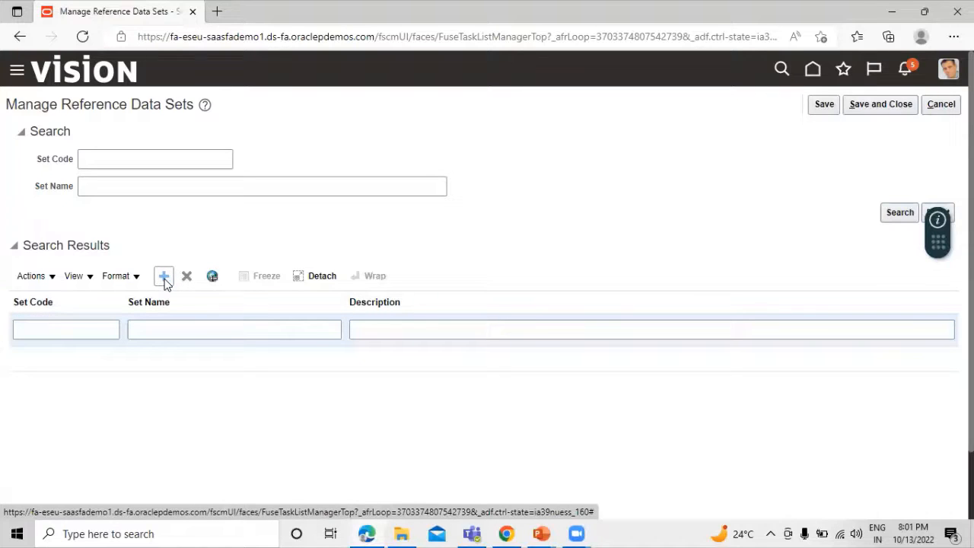
pyautogui.click(67, 327)
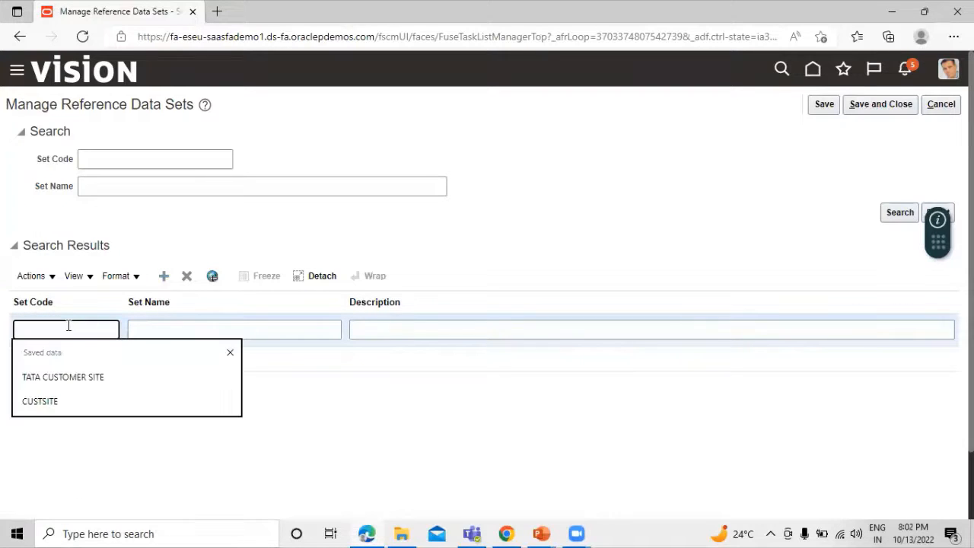
pyautogui.click(91, 401)
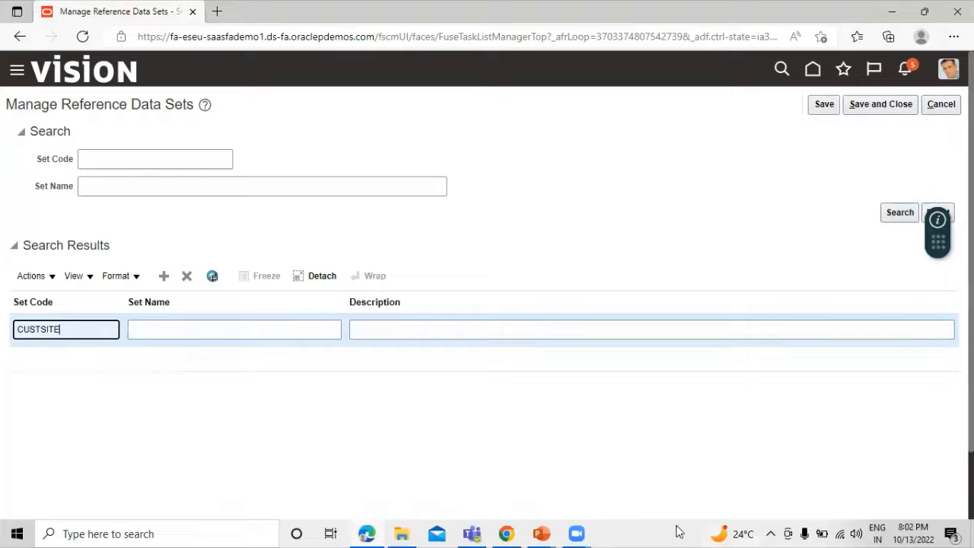
pyautogui.click(190, 328)
pyautogui.write('T')
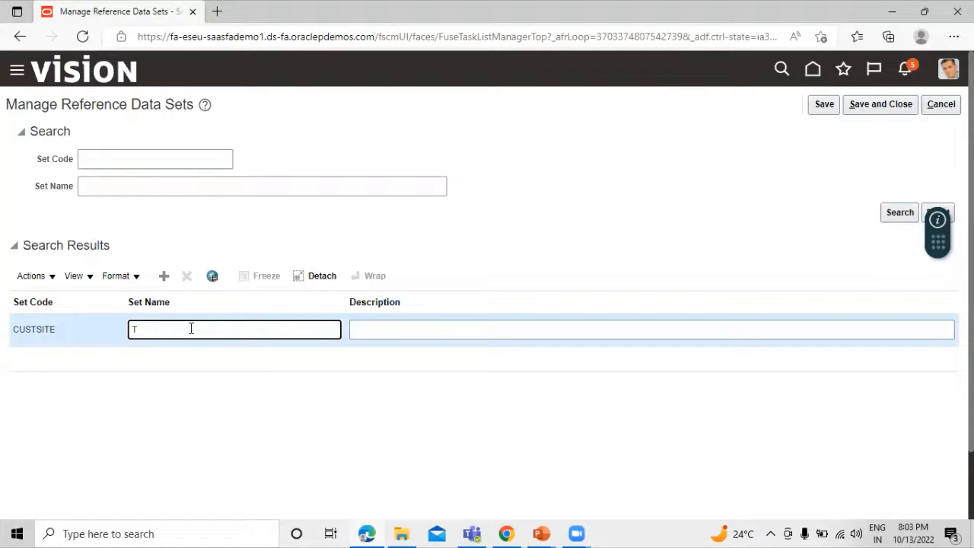
pyautogui.press('BackSpace')
pyautogui.press('BackSpace')
pyautogui.write('TATA Customer Site 1')
pyautogui.click(340, 445)
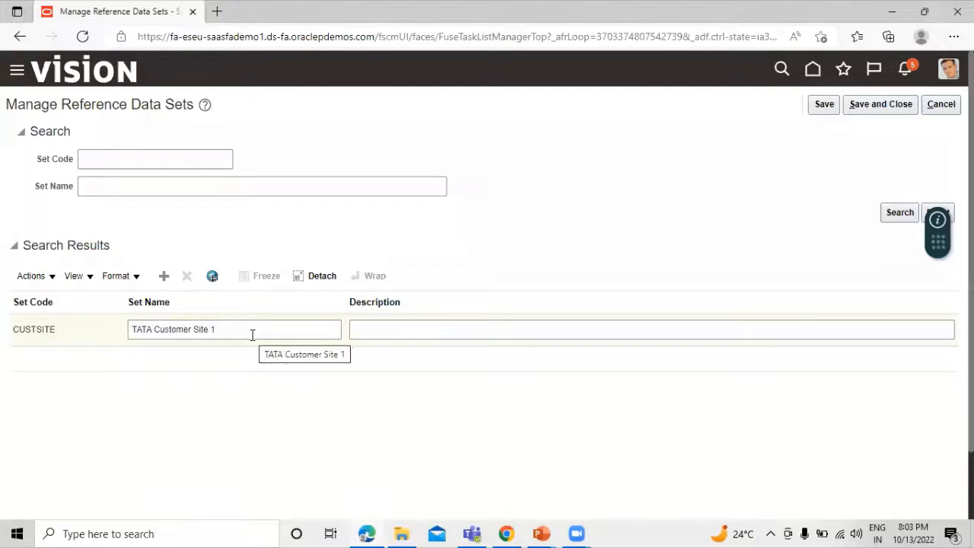
# Copy the set name into the CUSTSITE description, and save and close the reference data sets.
pyautogui.click(111, 336)
pyautogui.hotkey('ctrl', 'c')
pyautogui.click(402, 332)
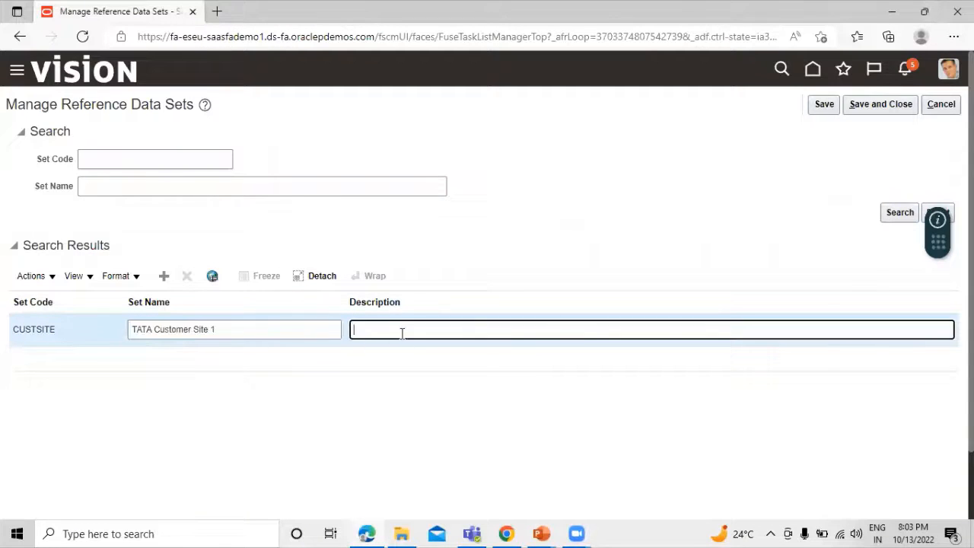
pyautogui.hotkey('ctrl', 'v')
pyautogui.click(873, 107)
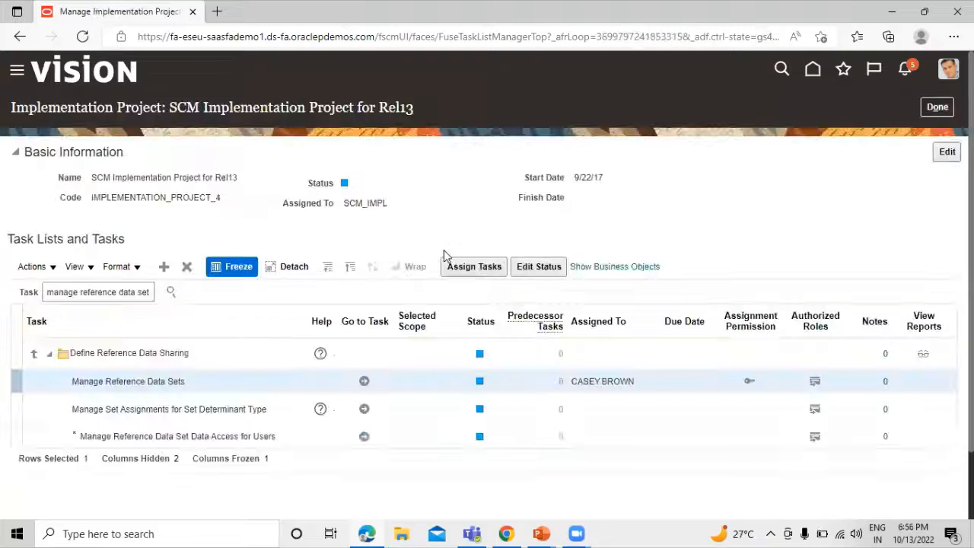
# Search the project's tasks for "create customer" and open the Create Customer task under Define Receivables Configuration.
pyautogui.hotkey('alt', 'Tab')
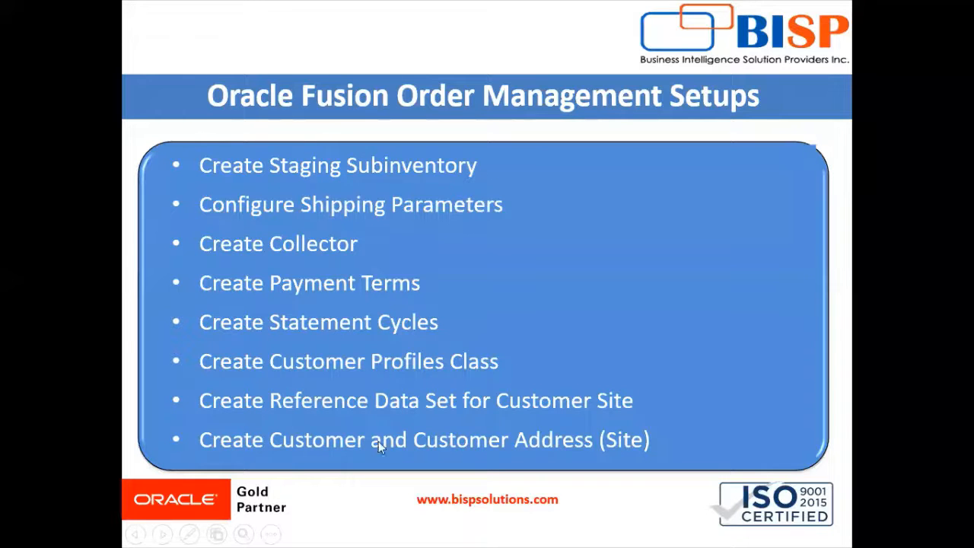
pyautogui.hotkey('alt', 'Tab')
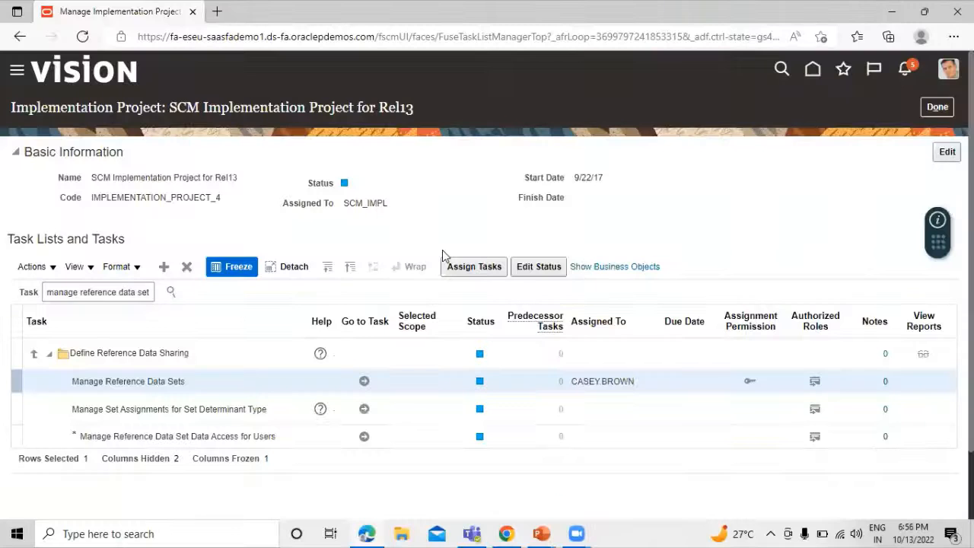
pyautogui.click(79, 292)
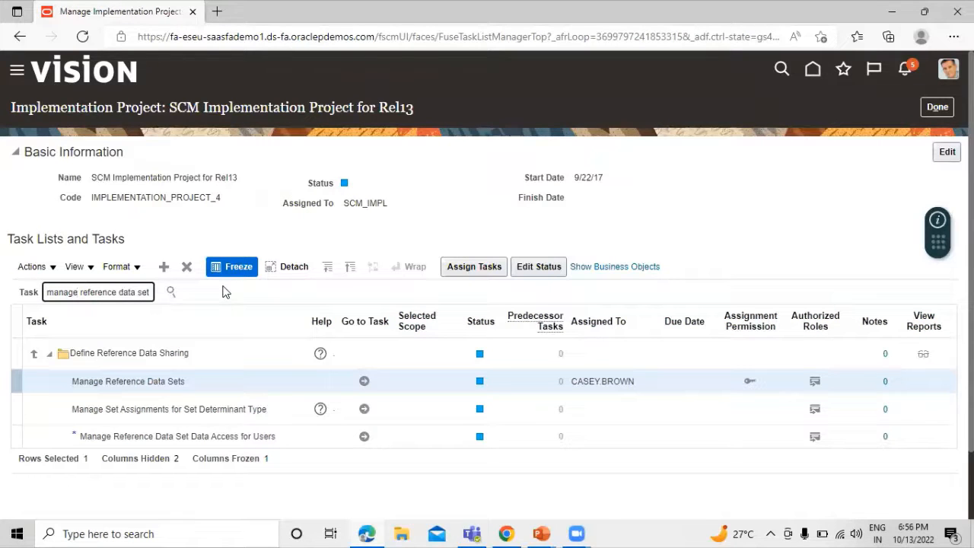
pyautogui.press('Delete')
pyautogui.press('Delete')
pyautogui.press('Delete')
pyautogui.press('Delete')
pyautogui.press('Delete')
pyautogui.press('Delete')
pyautogui.press('Delete')
pyautogui.press('Delete')
pyautogui.press('Delete')
pyautogui.press('Delete')
pyautogui.press('Delete')
pyautogui.press('Delete')
pyautogui.press('Delete')
pyautogui.press('Delete')
pyautogui.press('Delete')
pyautogui.press('Delete')
pyautogui.press('Delete')
pyautogui.press('Delete')
pyautogui.press('Delete')
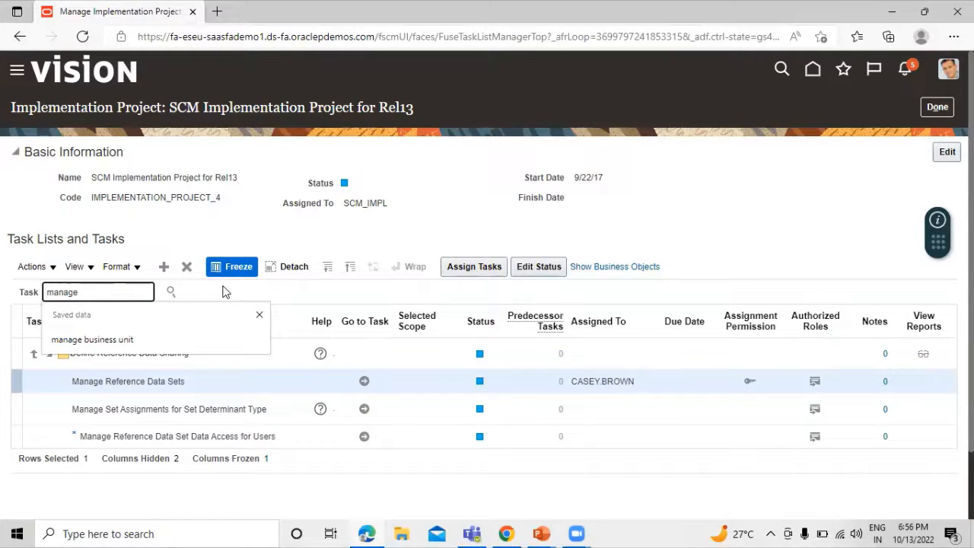
pyautogui.hotkey('ctrl', 'a')
pyautogui.press('BackSpace')
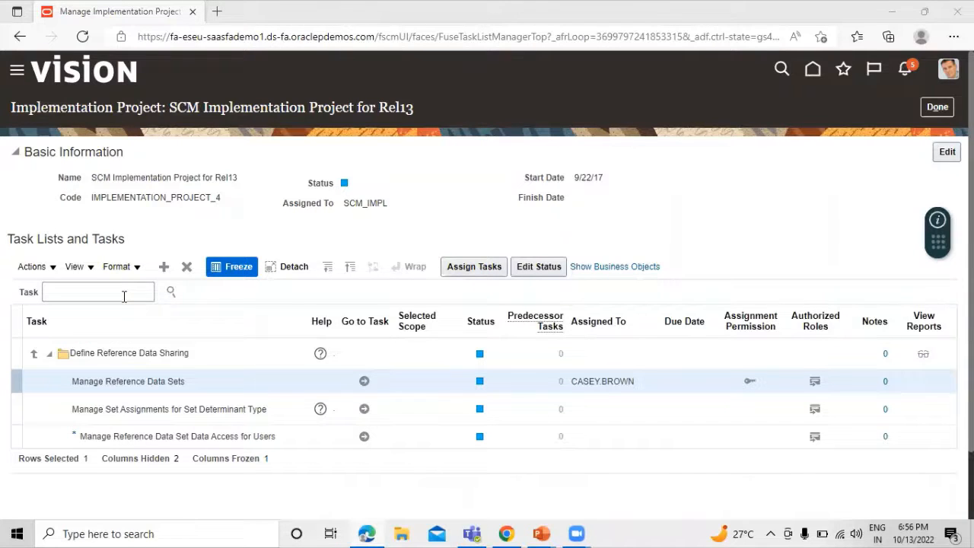
pyautogui.click(124, 296)
pyautogui.write('create')
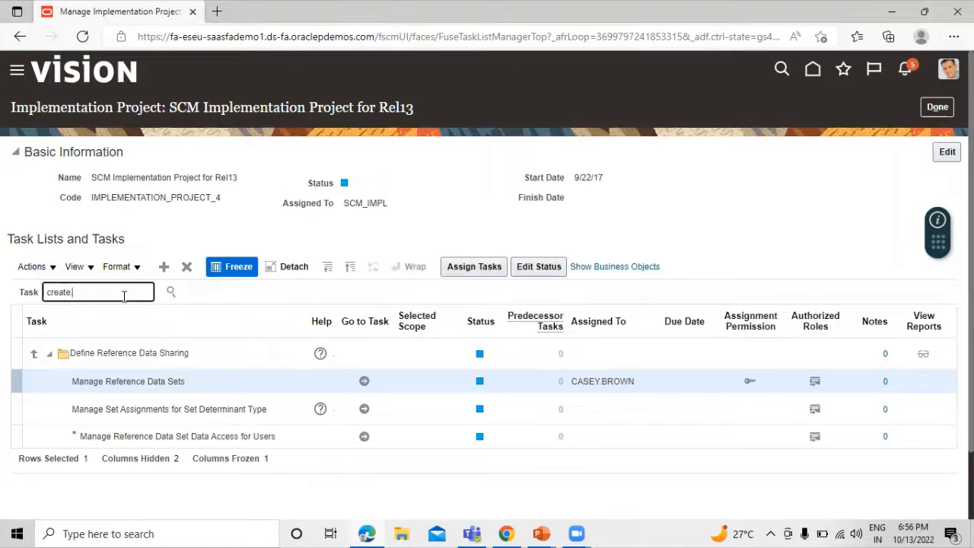
pyautogui.write(' customer')
pyautogui.press('Return')
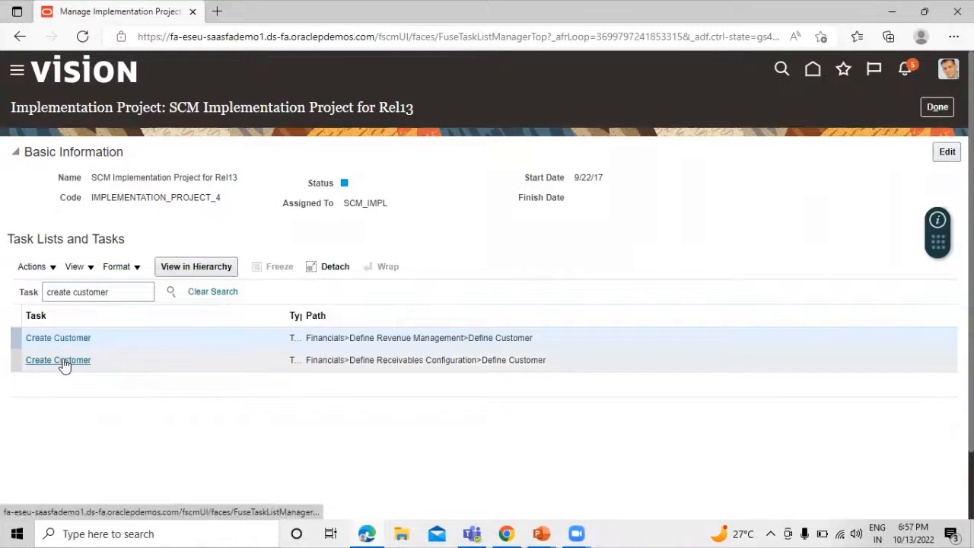
pyautogui.click(60, 361)
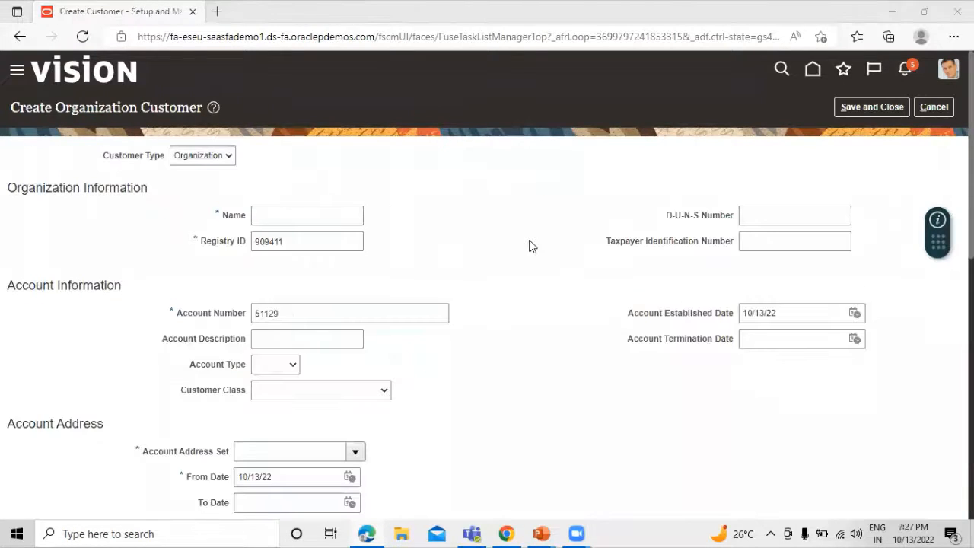
# Name the new organization customer TATA CUSTOMER.
pyautogui.click(532, 246)
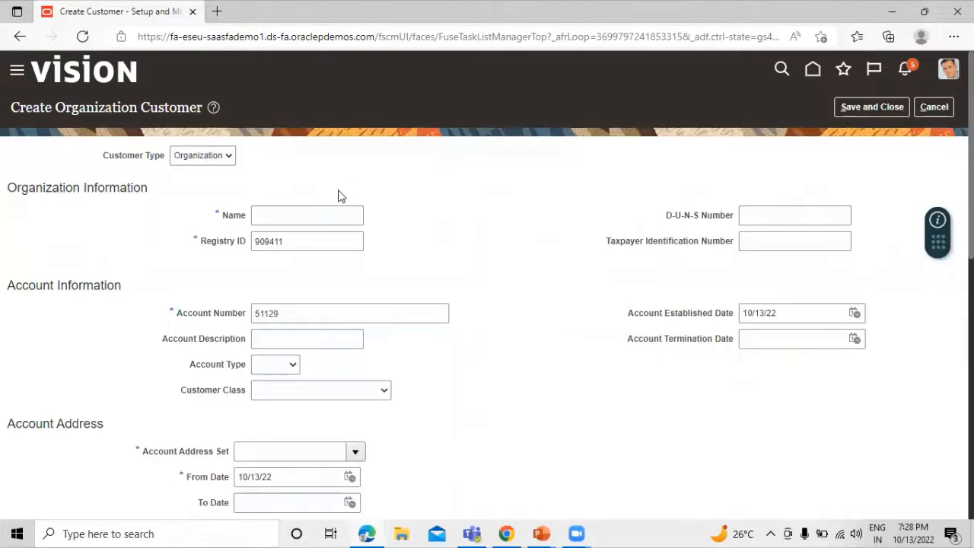
pyautogui.click(323, 216)
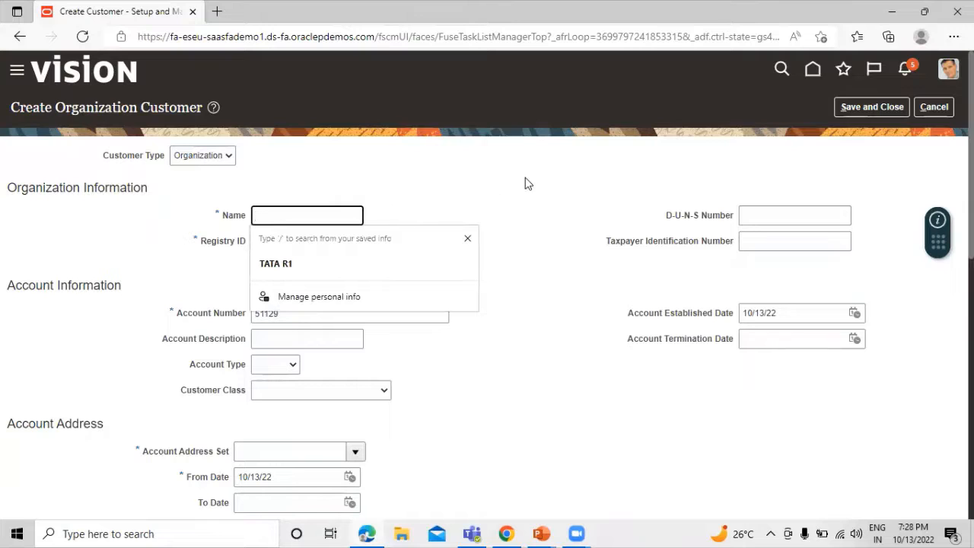
pyautogui.write('TATA CUSTOMER')
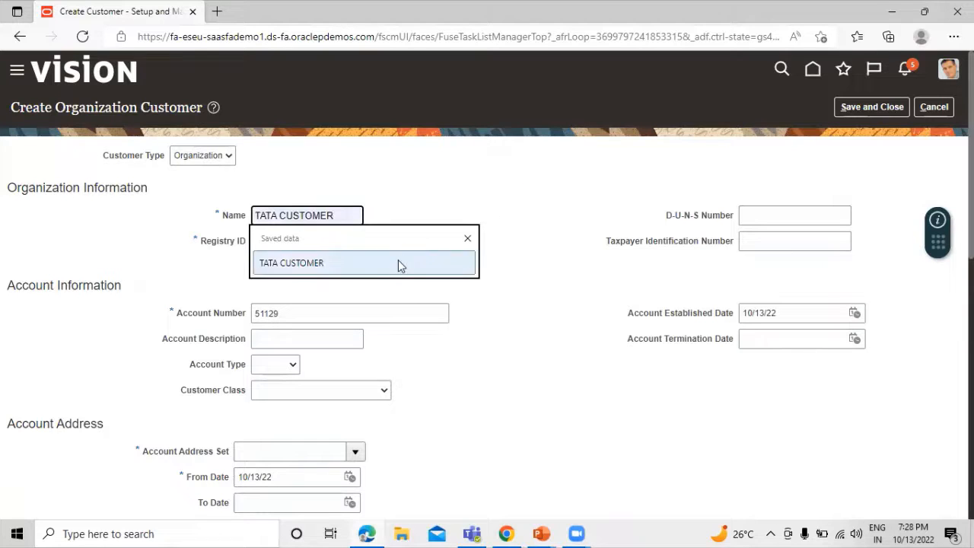
pyautogui.click(398, 261)
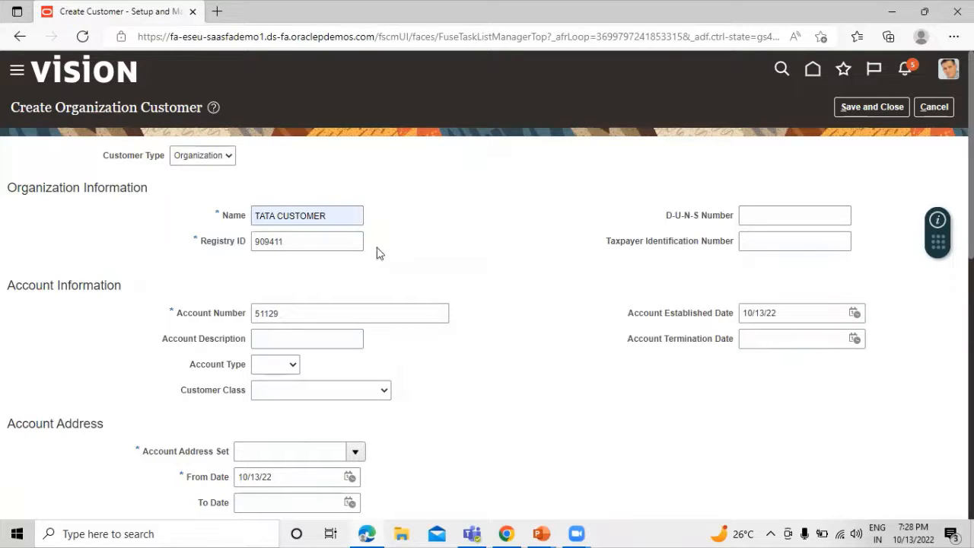
pyautogui.scroll(-1, 476, 221)
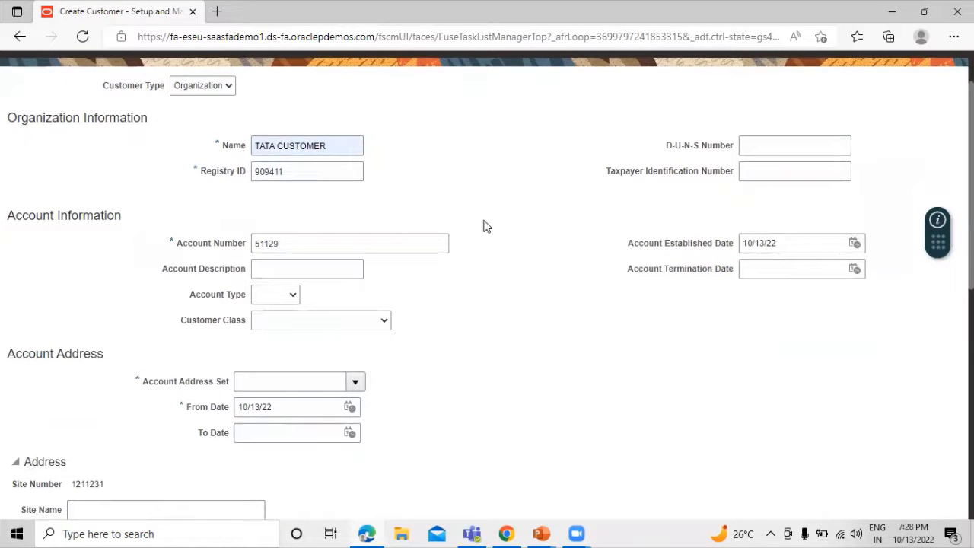
pyautogui.scroll(1, 497, 220)
pyautogui.scroll(-1, 491, 221)
pyautogui.scroll(2, 330, 199)
pyautogui.moveTo(342, 215); pyautogui.dragTo(234, 217)
pyautogui.click(439, 245)
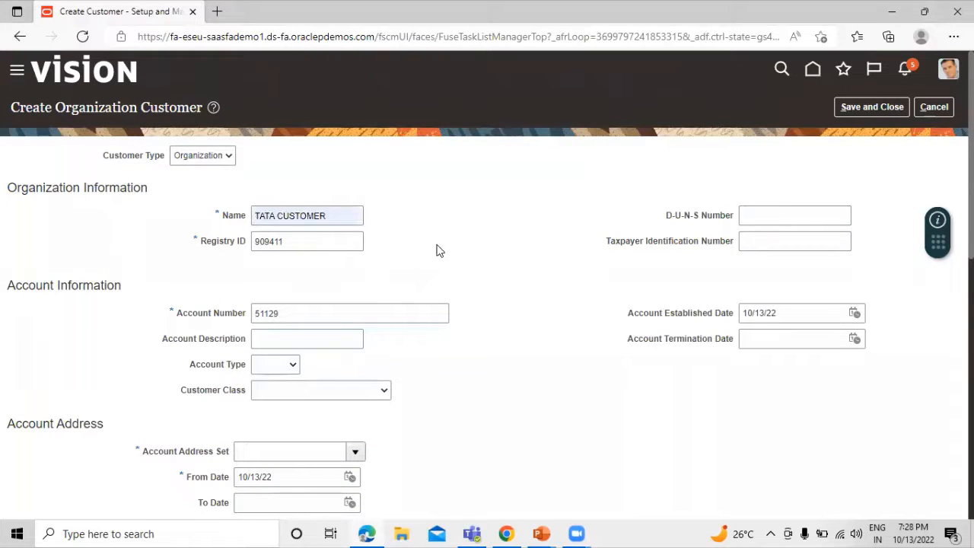
pyautogui.click(351, 221)
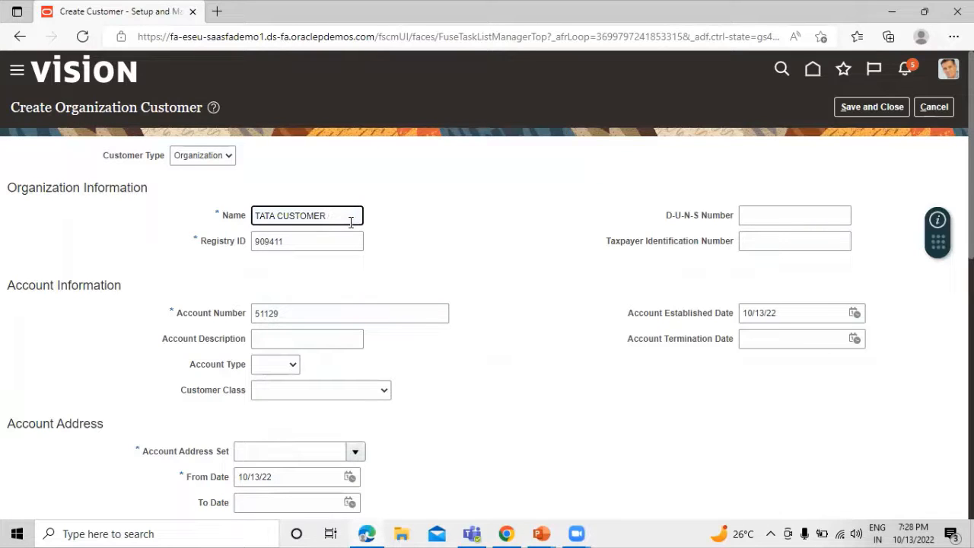
# Complete the organization name as TATA CUSTOMER 1 and copy it into the account description.
pyautogui.write('1')
pyautogui.moveTo(335, 217); pyautogui.dragTo(240, 221)
pyautogui.hotkey('ctrl', 'c')
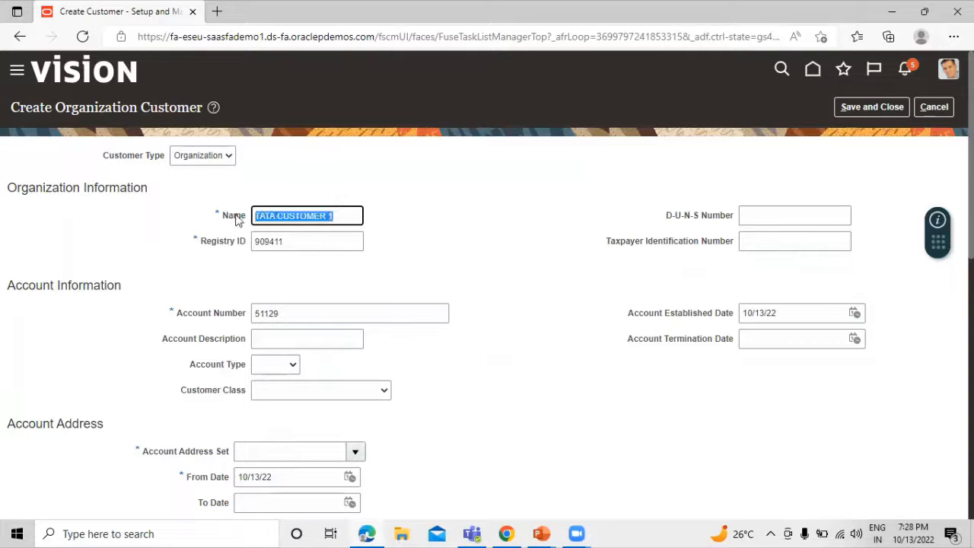
pyautogui.click(319, 340)
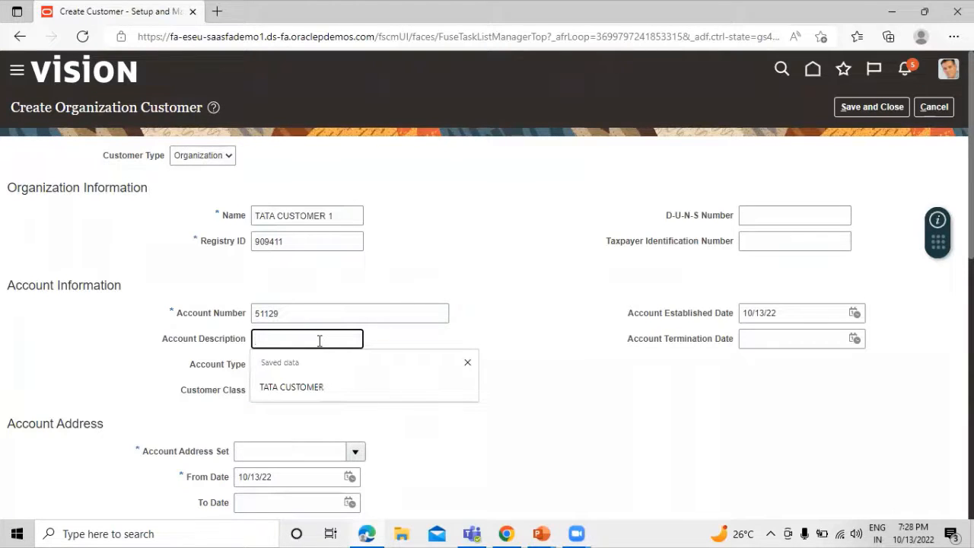
pyautogui.hotkey('ctrl', 'v')
pyautogui.click(504, 299)
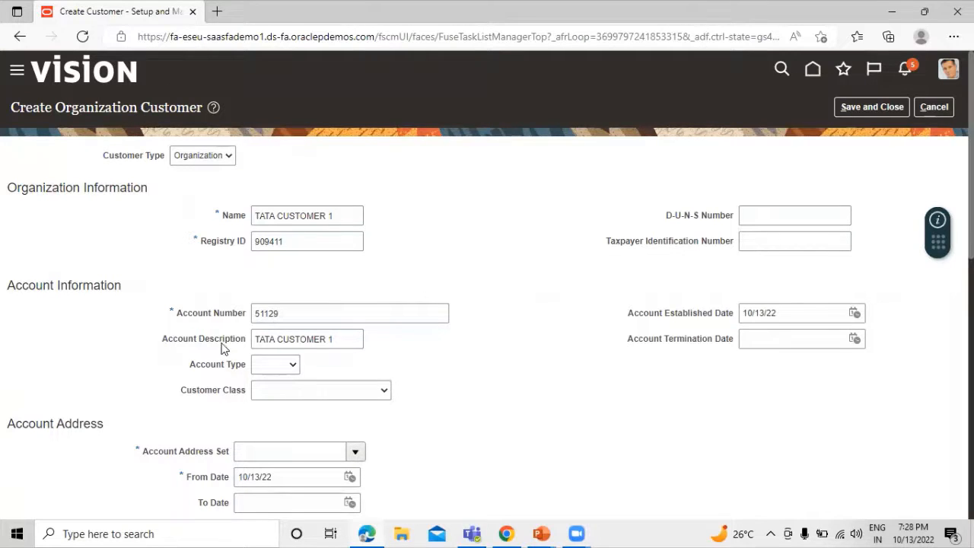
# Search the reference data sets for the account address set and choose CUSTSITE, TATA Customer Site 1.
pyautogui.scroll(-1, 446, 352)
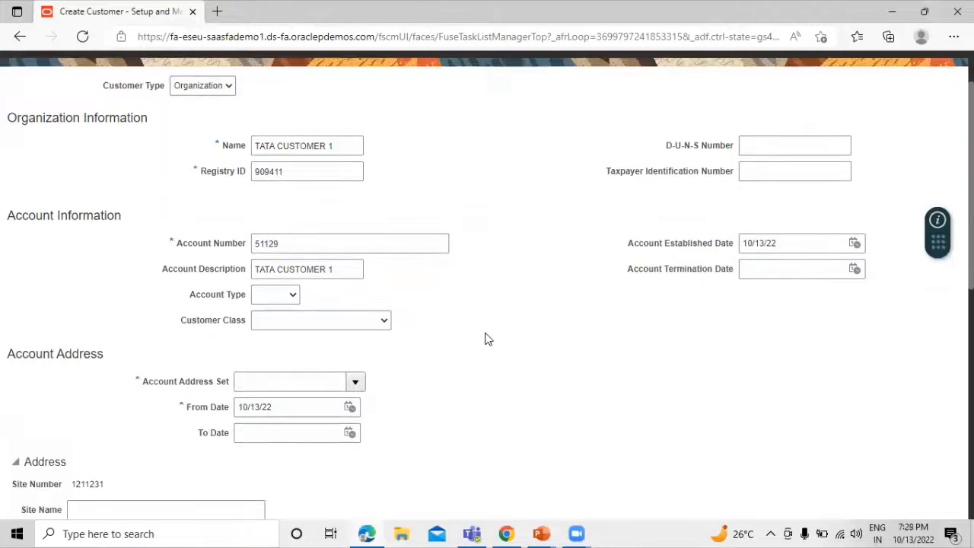
pyautogui.scroll(-1, 490, 337)
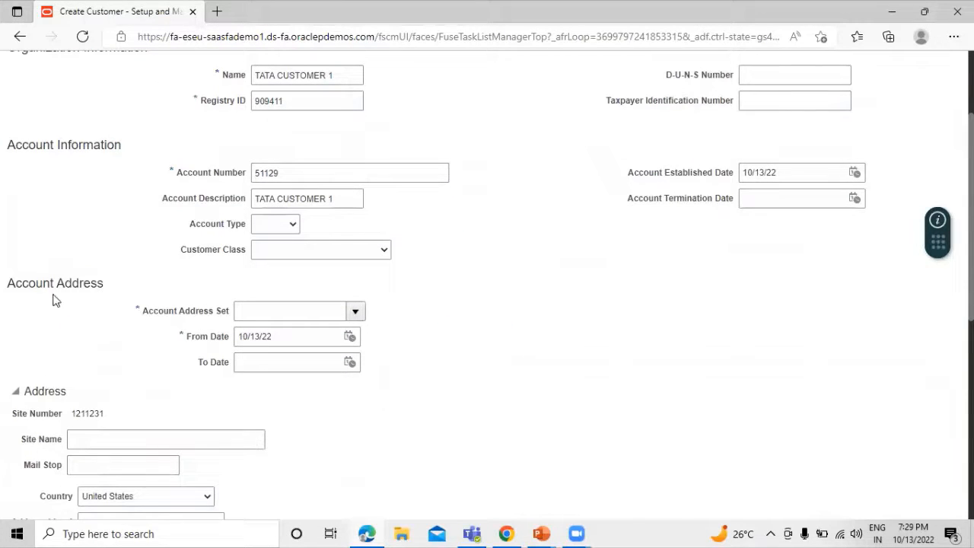
pyautogui.scroll(-2, 350, 288)
pyautogui.scroll(1, 335, 289)
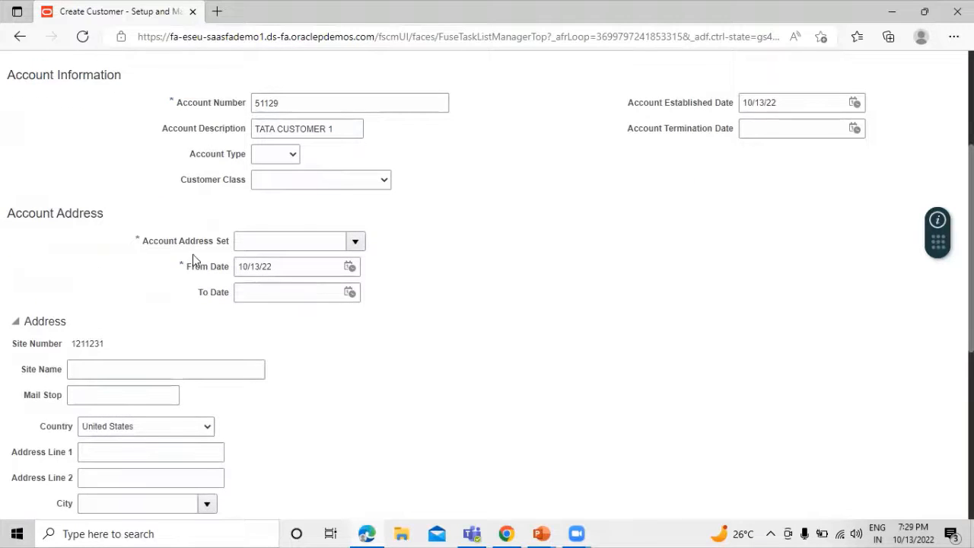
pyautogui.click(355, 241)
pyautogui.click(252, 328)
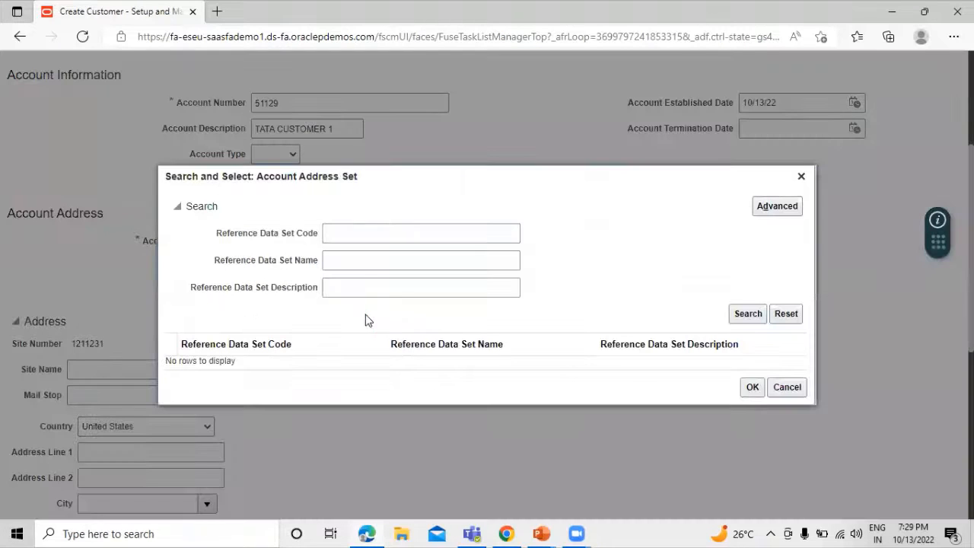
pyautogui.click(748, 315)
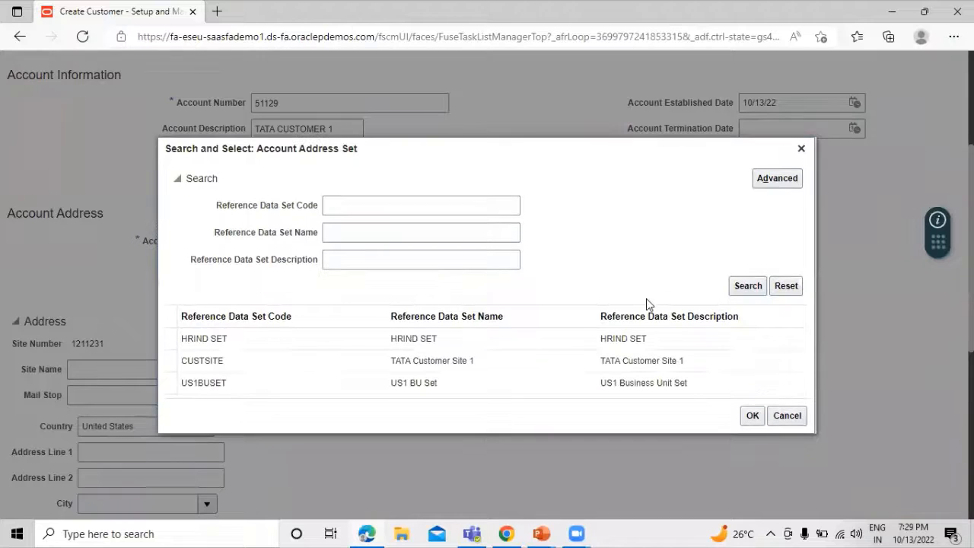
pyautogui.click(328, 364)
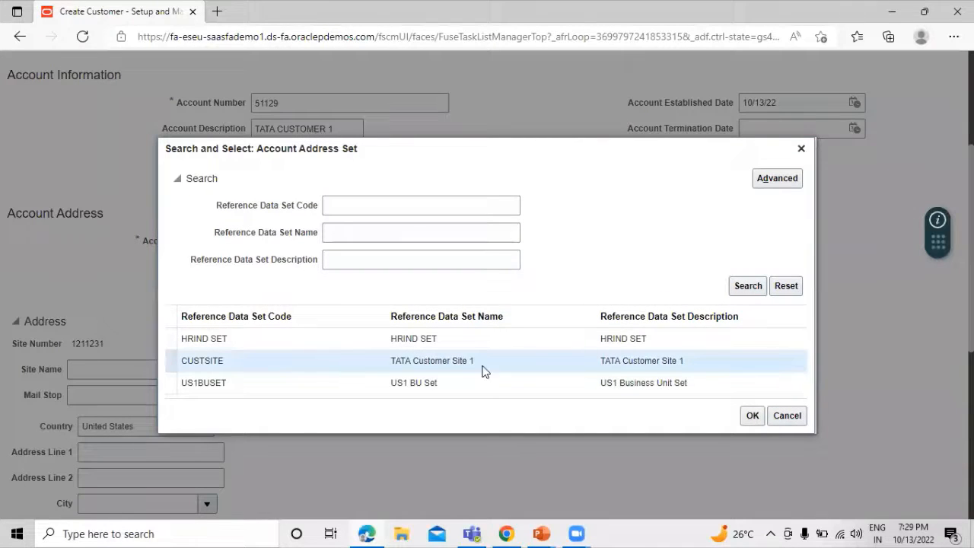
pyautogui.click(751, 415)
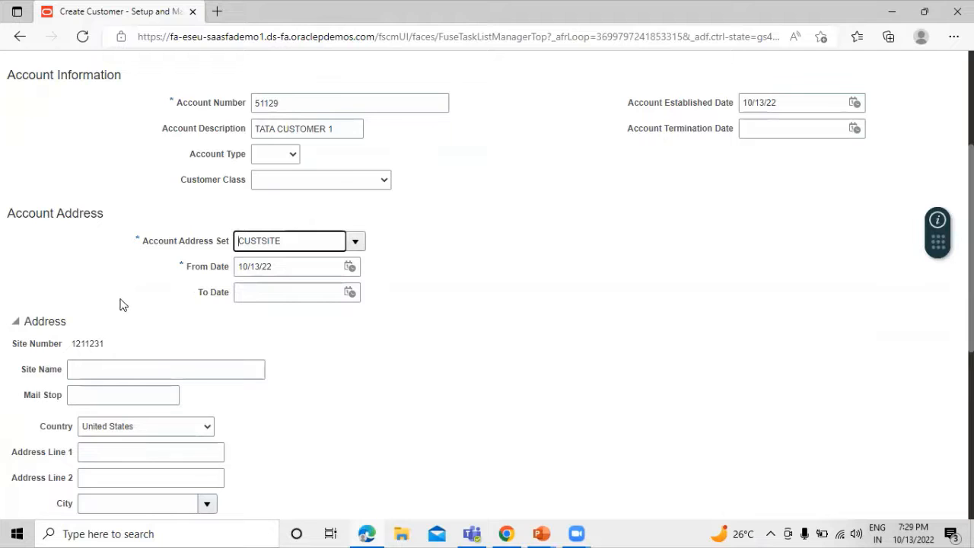
# Name the account address site TATA SITE.
pyautogui.scroll(-1, 93, 291)
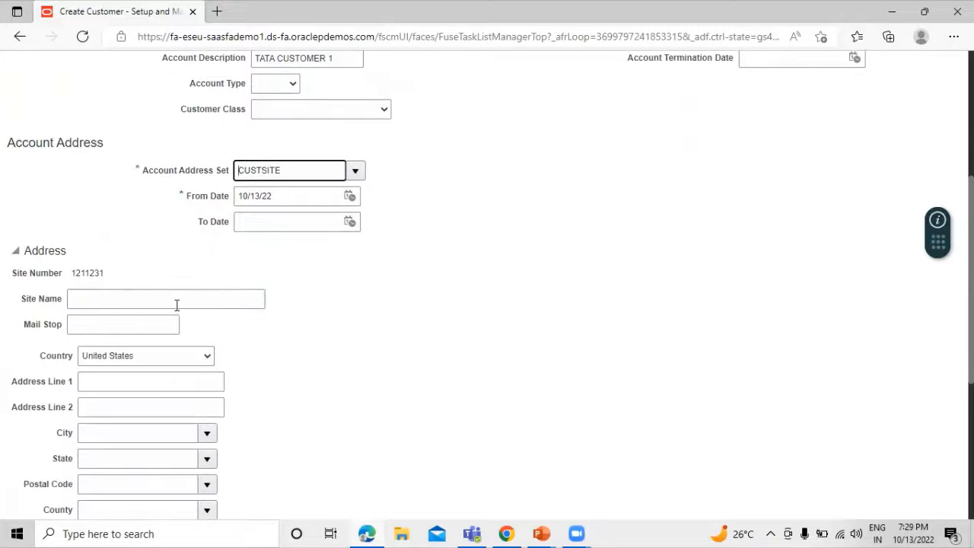
pyautogui.click(139, 299)
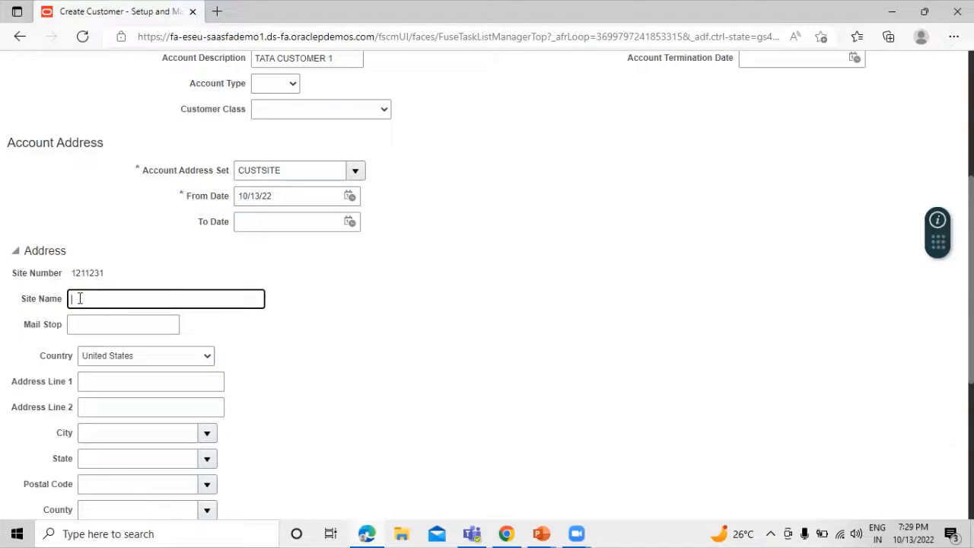
pyautogui.write('TATA SITE')
pyautogui.click(337, 354)
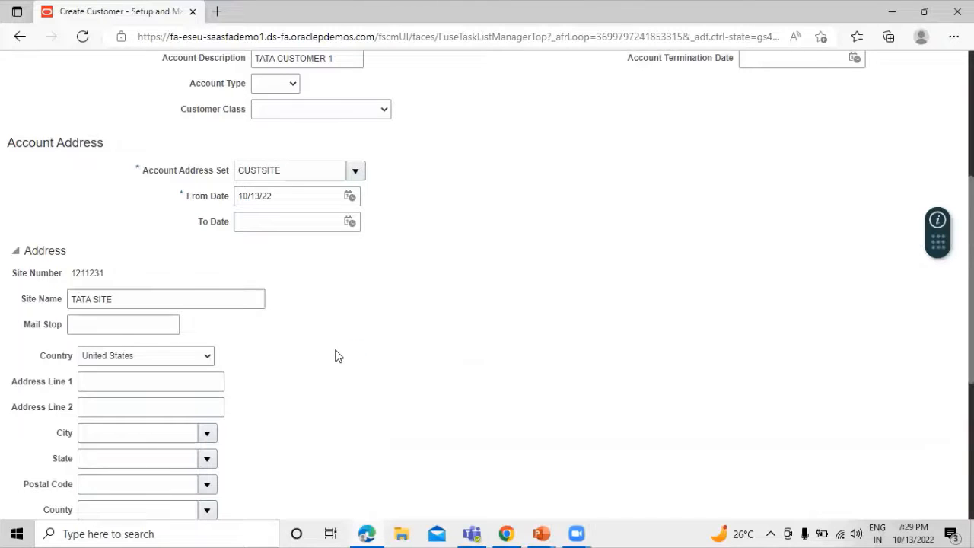
# Copy the site name into Address Line 1 and extend it to read TATA SITE ADDRESS.
pyautogui.scroll(-2, 335, 355)
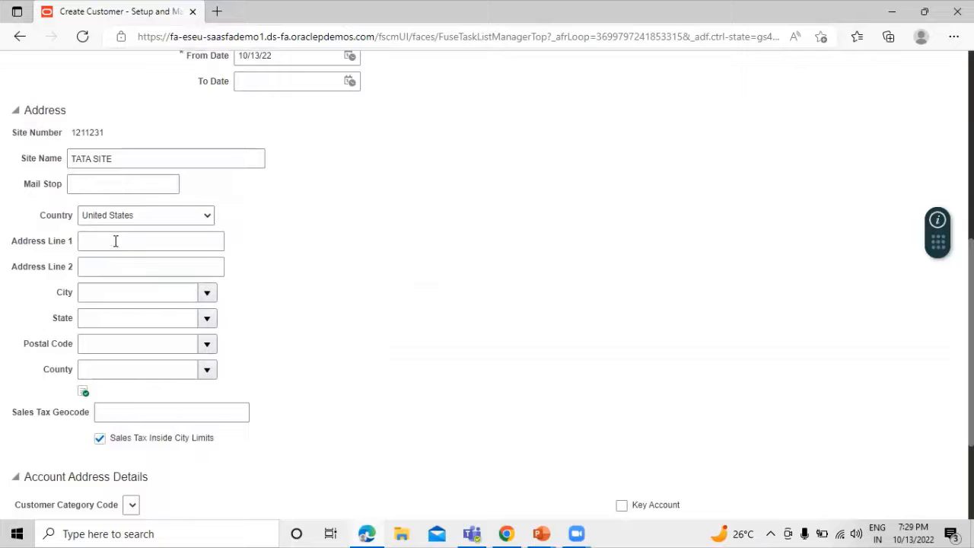
pyautogui.moveTo(130, 159); pyautogui.dragTo(59, 161)
pyautogui.hotkey('ctrl', 'c')
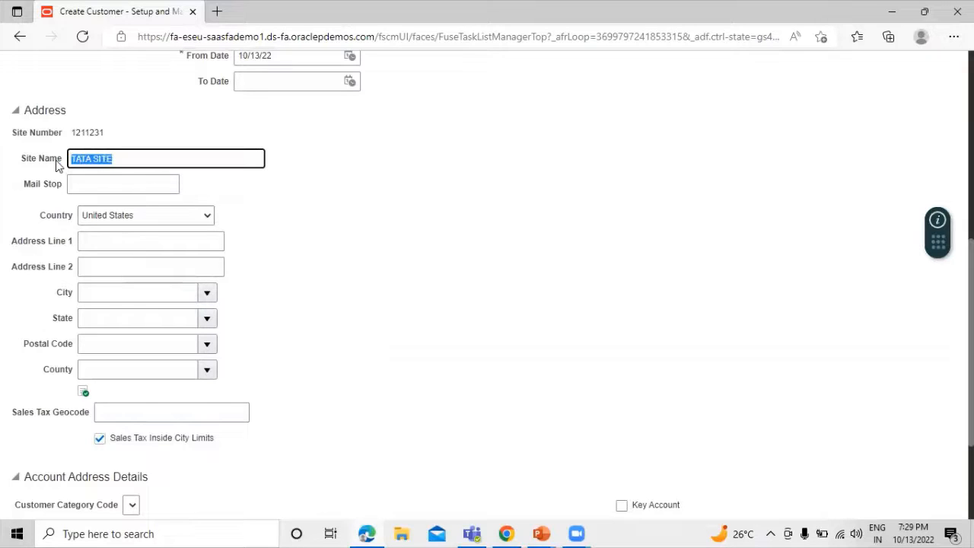
pyautogui.click(103, 241)
pyautogui.hotkey('ctrl', 'v')
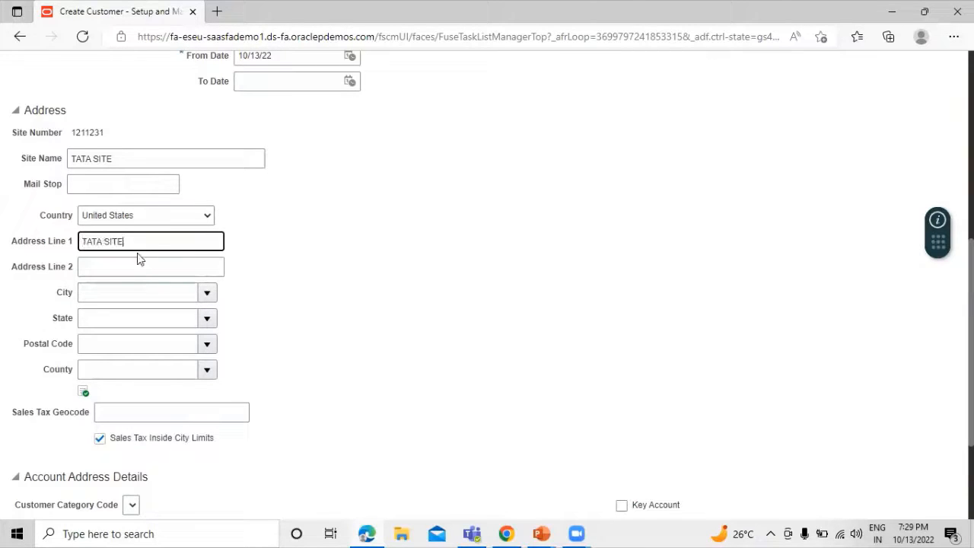
pyautogui.write('ADDRESS')
pyautogui.click(312, 256)
# Look up postal code 10000 for the address and choose the entry with New York spelled out as city, county and state.
pyautogui.scroll(-1, 162, 302)
pyautogui.click(127, 274)
pyautogui.write('1000')
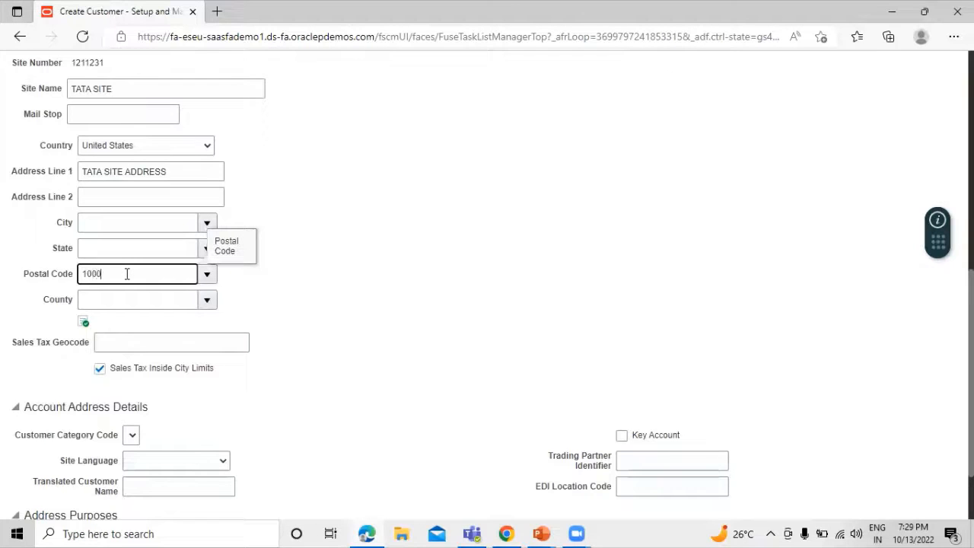
pyautogui.write('0')
pyautogui.press('Tab')
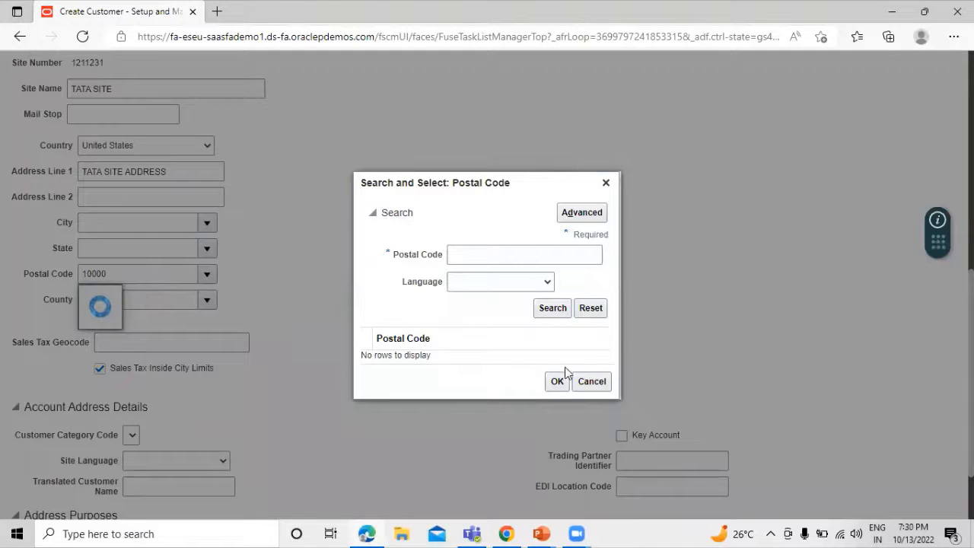
pyautogui.click(483, 255)
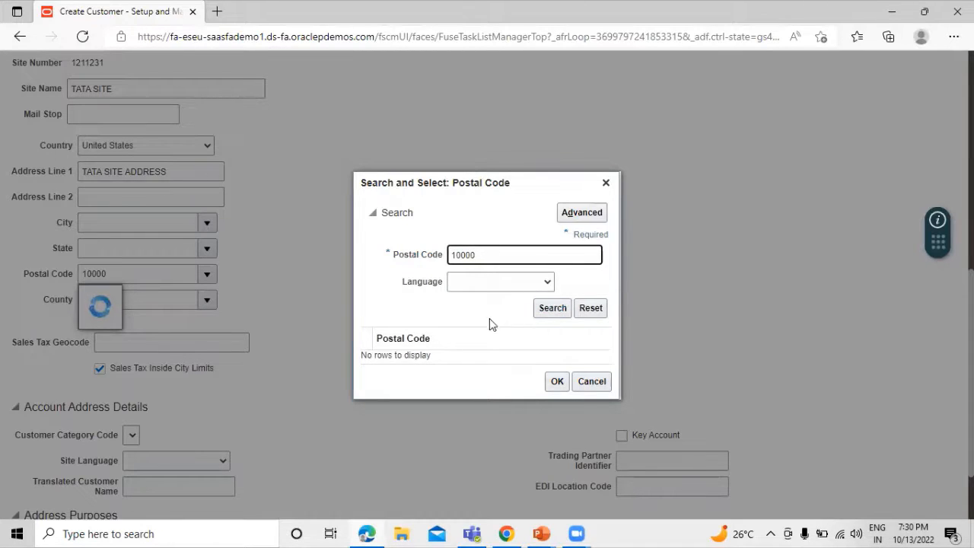
pyautogui.click(551, 311)
pyautogui.click(500, 363)
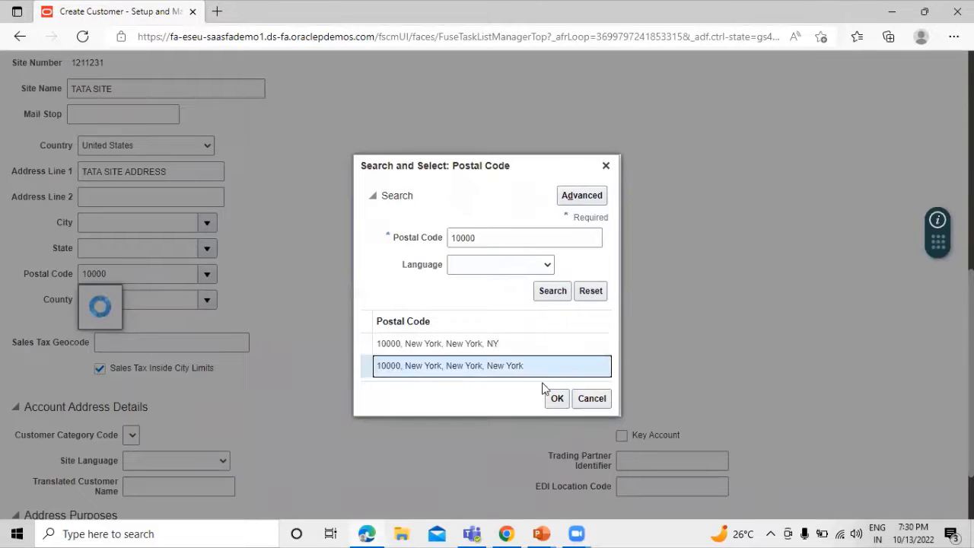
pyautogui.click(556, 399)
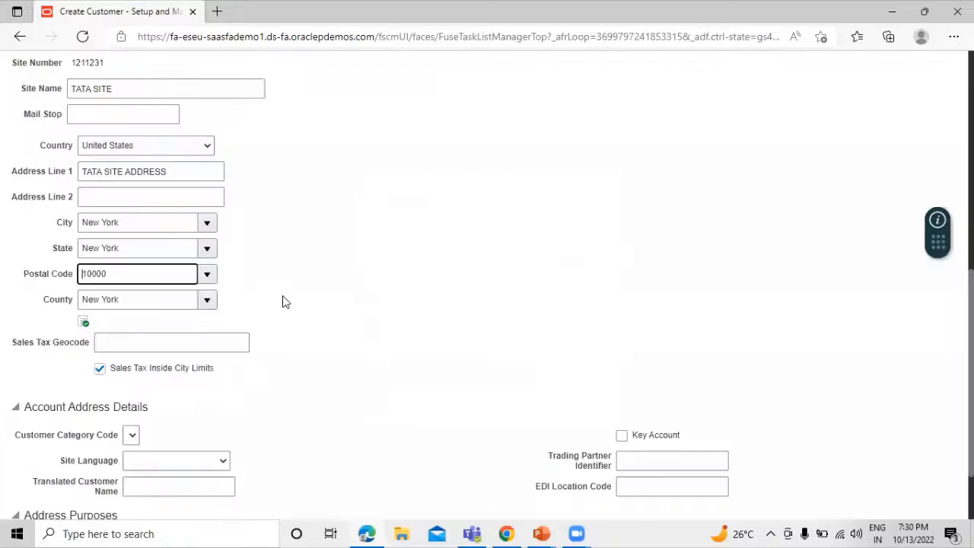
# Add an address purpose row with the purpose Bill to.
pyautogui.scroll(-2, 323, 281)
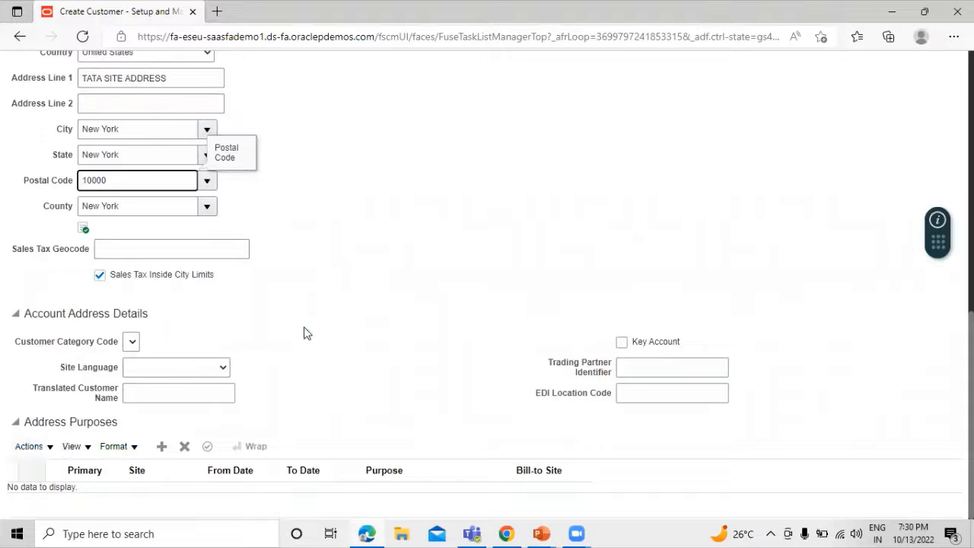
pyautogui.click(162, 447)
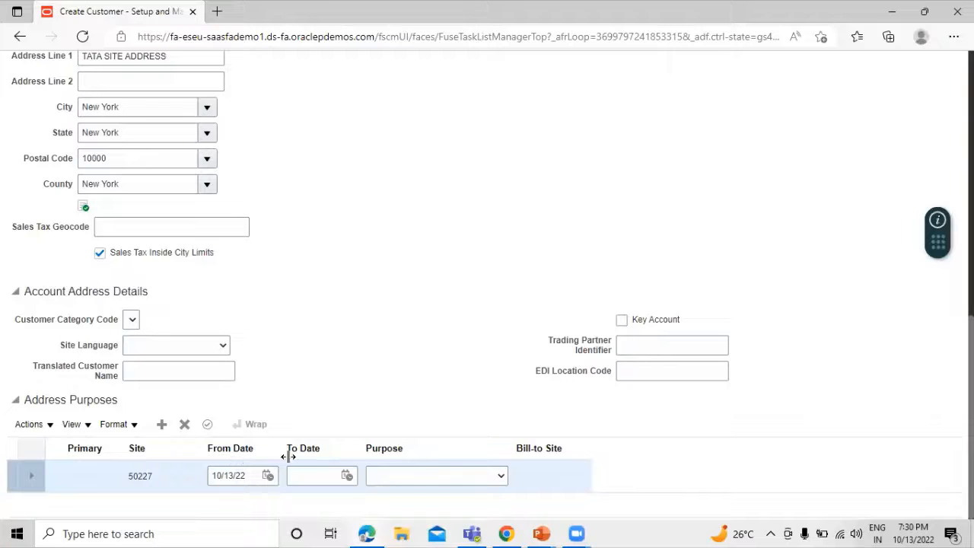
pyautogui.click(499, 476)
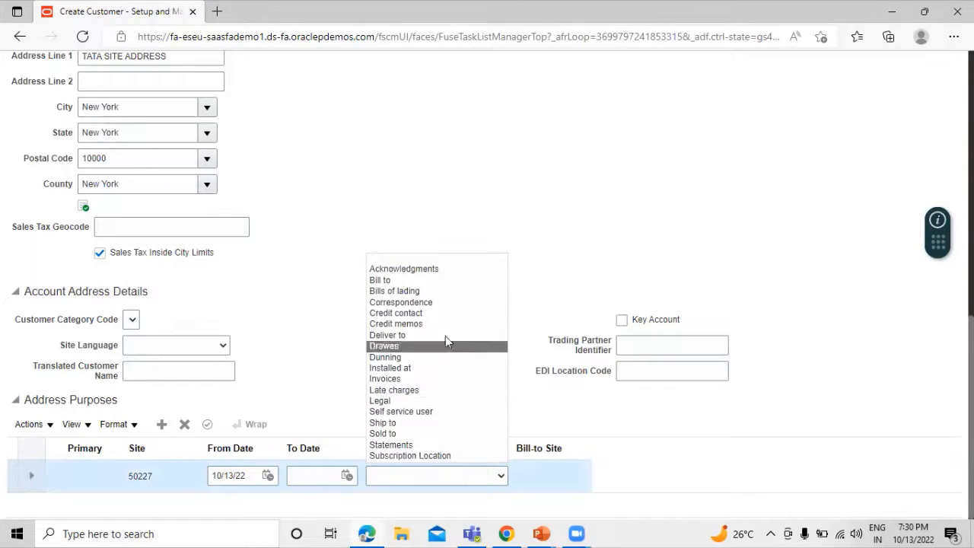
pyautogui.click(443, 279)
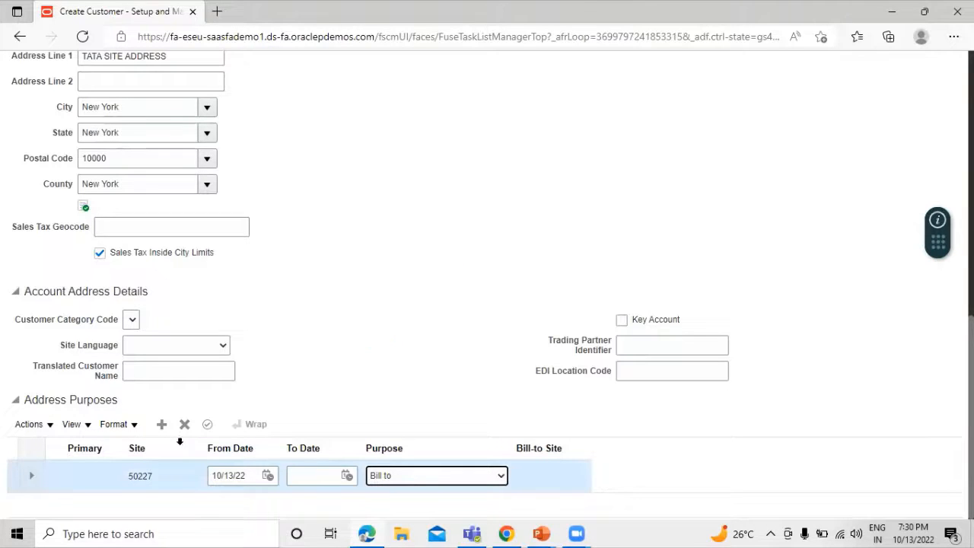
# Add a second address purpose, Ship to, and assign the TATA SITE ADDRESS entry as its bill-to site.
pyautogui.click(163, 426)
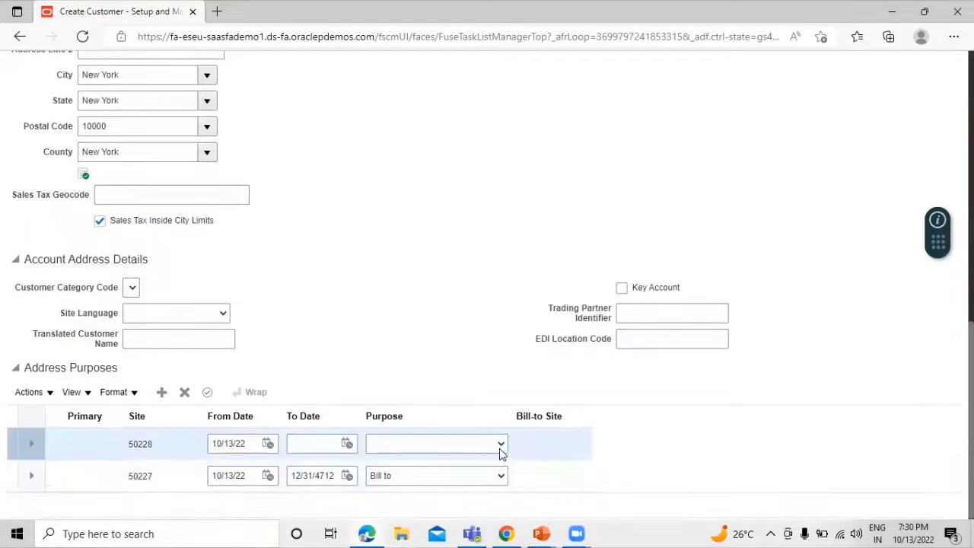
pyautogui.click(501, 444)
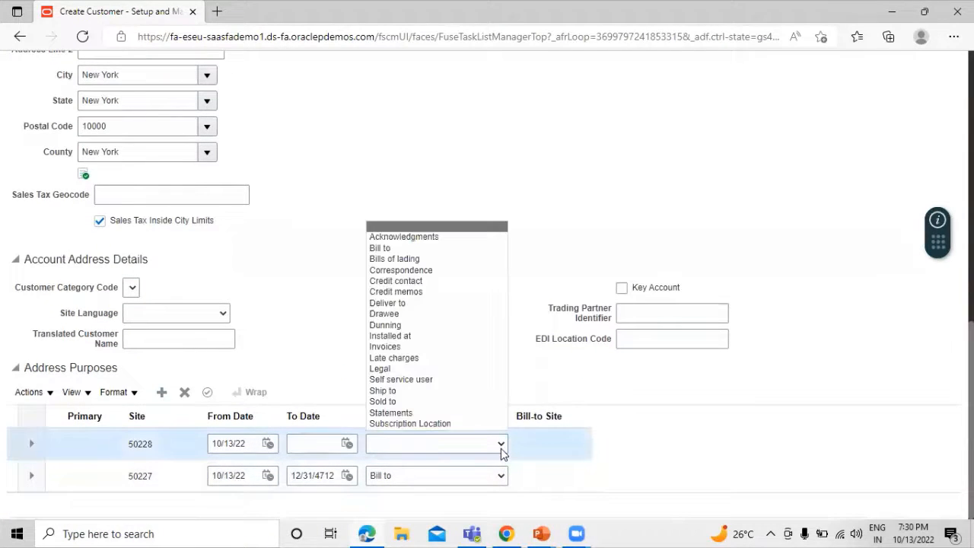
pyautogui.click(467, 390)
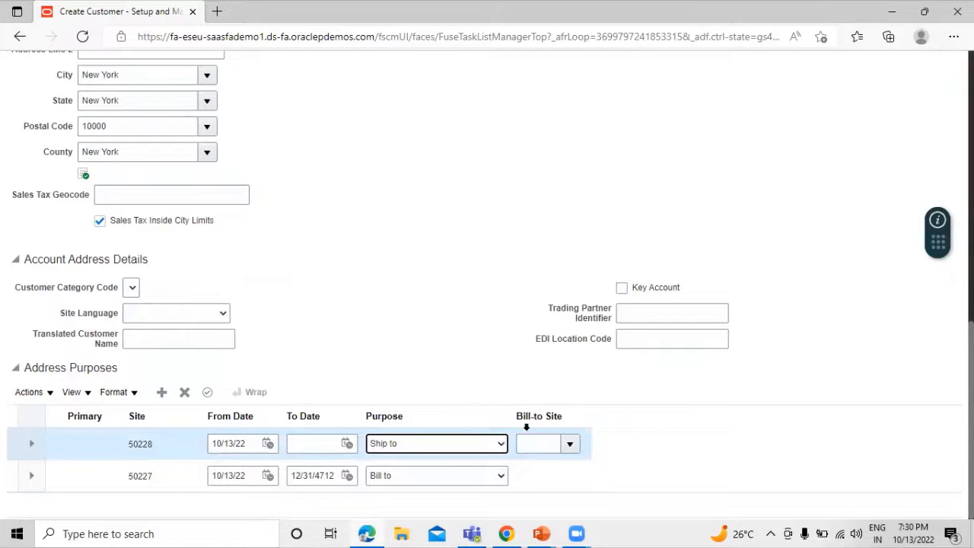
pyautogui.click(570, 445)
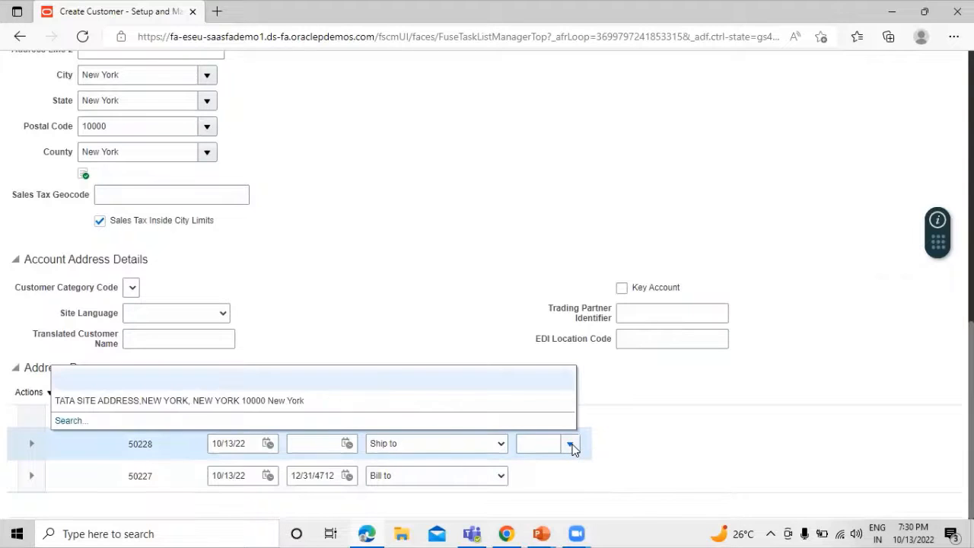
pyautogui.click(251, 399)
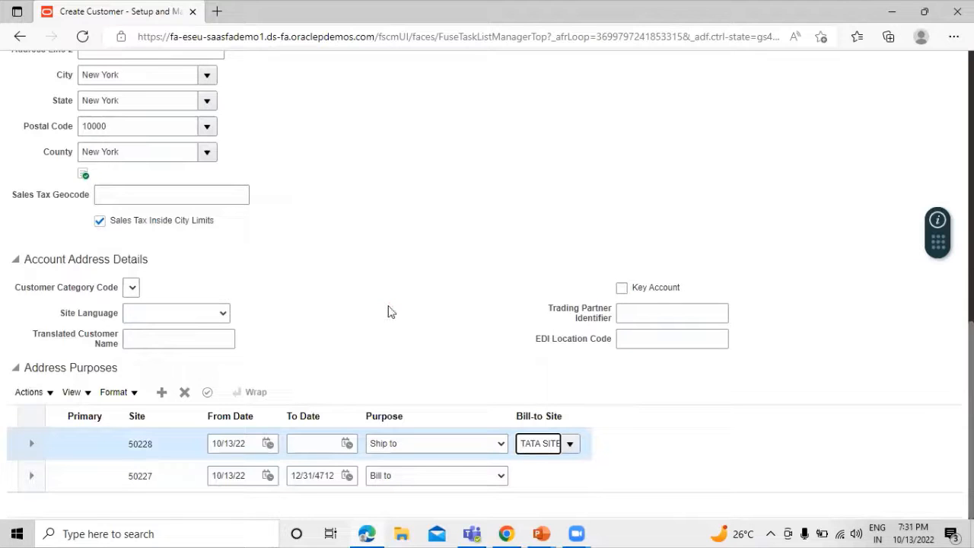
# Review the organization, account and address entries of the new customer.
pyautogui.scroll(3, 396, 317)
pyautogui.scroll(5, 395, 317)
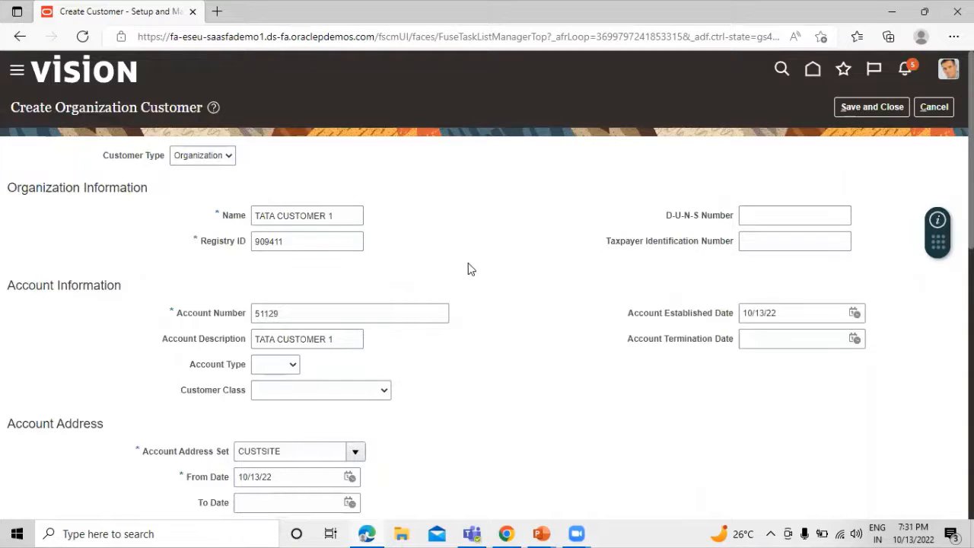
pyautogui.scroll(-3, 487, 273)
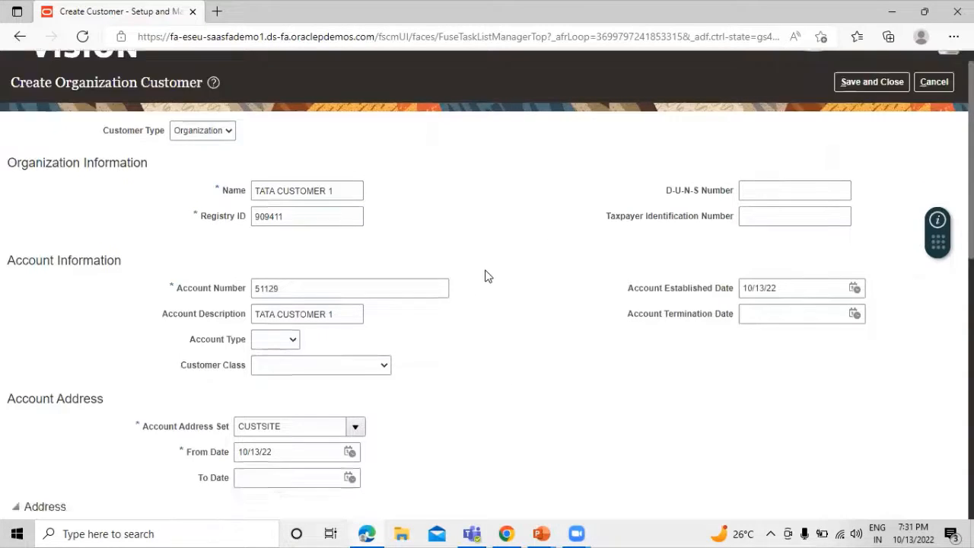
pyautogui.scroll(3, 486, 274)
pyautogui.scroll(-3, 380, 289)
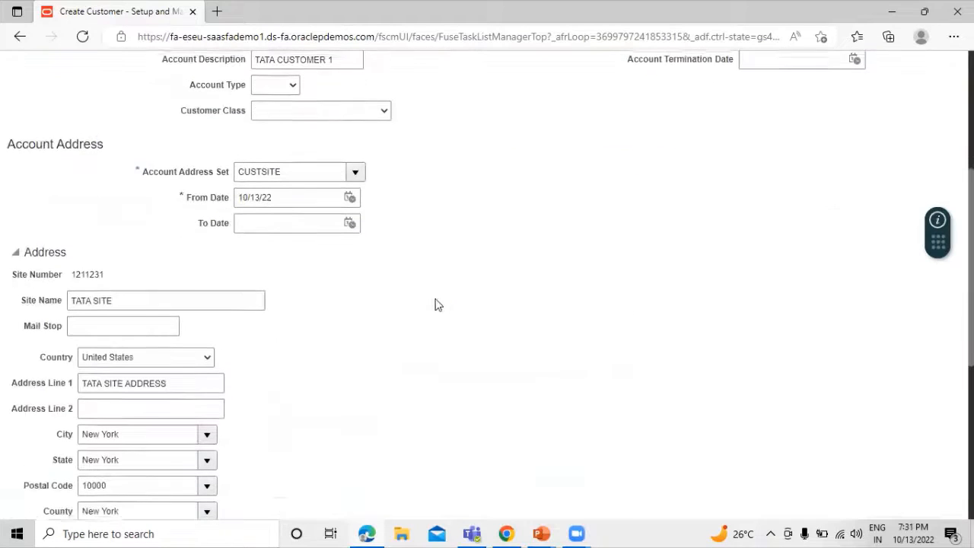
pyautogui.scroll(2, 34, 180)
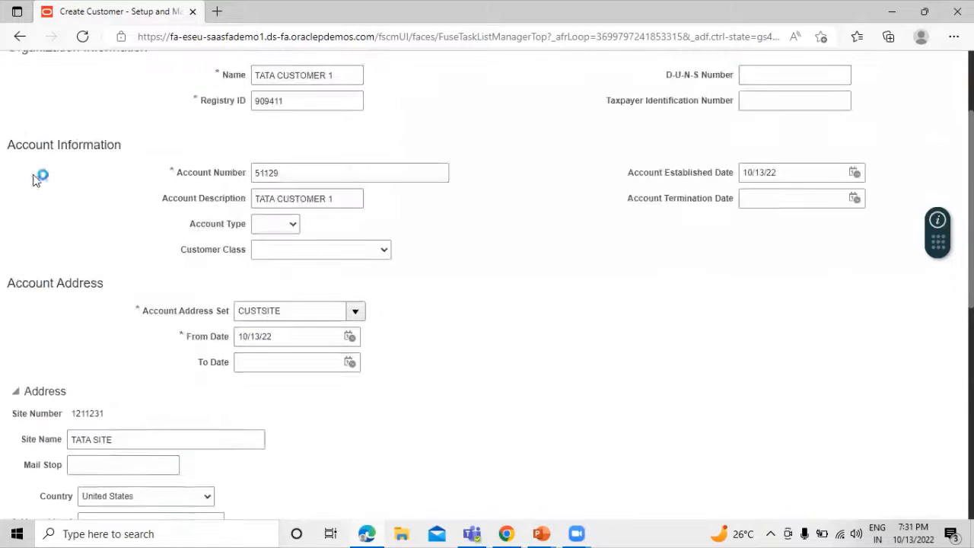
pyautogui.scroll(2, 563, 311)
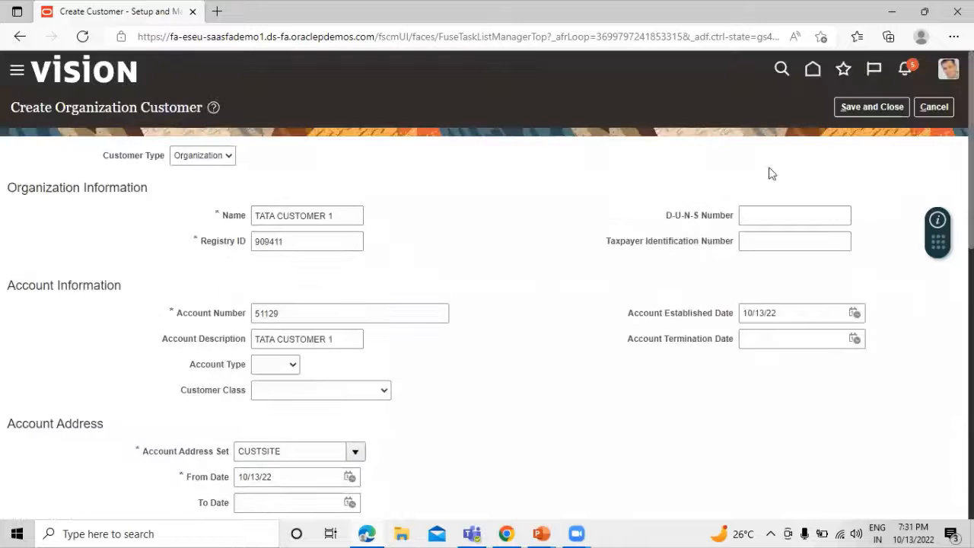
# Save and close the new organization customer, copying its name TATA CUSTOMER 1.
pyautogui.click(869, 107)
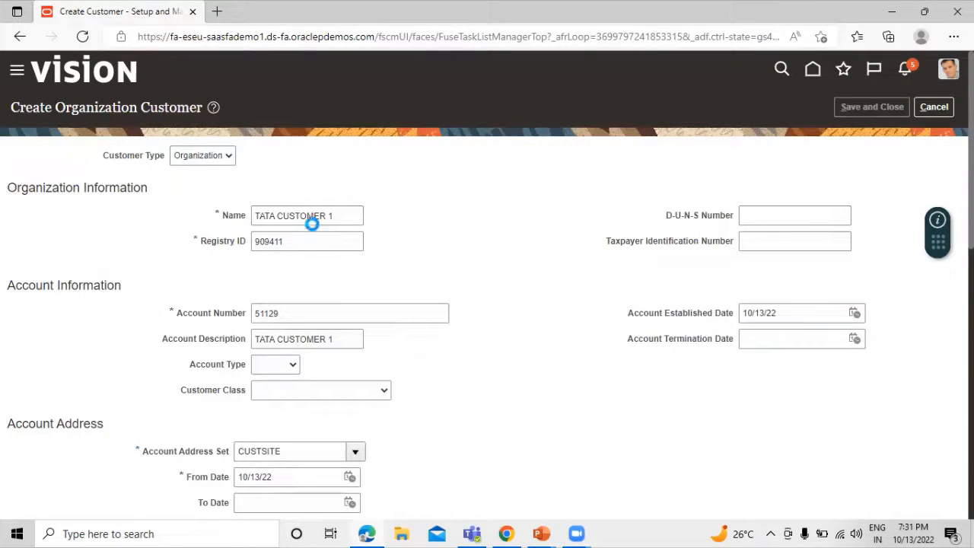
pyautogui.moveTo(346, 215); pyautogui.dragTo(243, 219)
pyautogui.hotkey('ctrl', 'c')
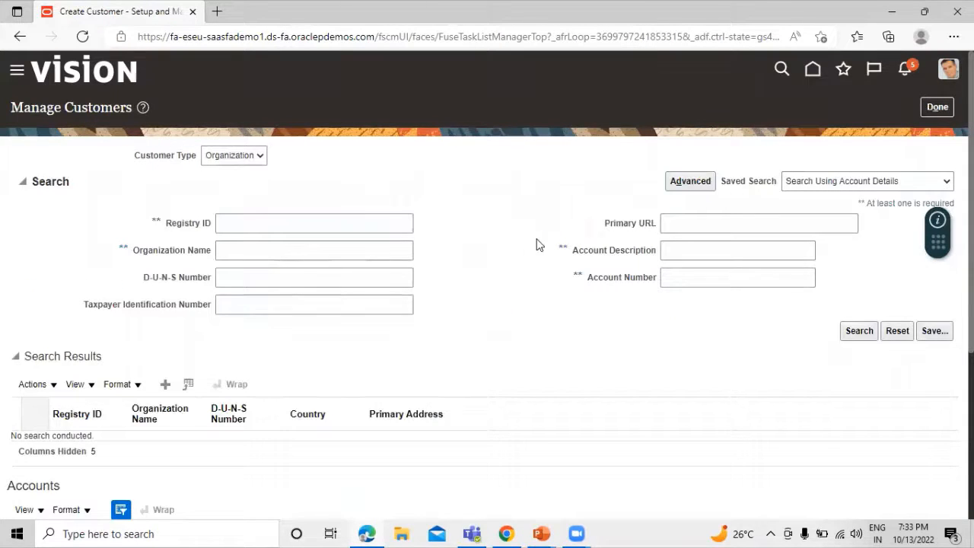
# Search customers by the organization name TATA CUSTOMER 1 and review the matching organization, account and site records.
pyautogui.click(240, 251)
pyautogui.hotkey('ctrl', 'v')
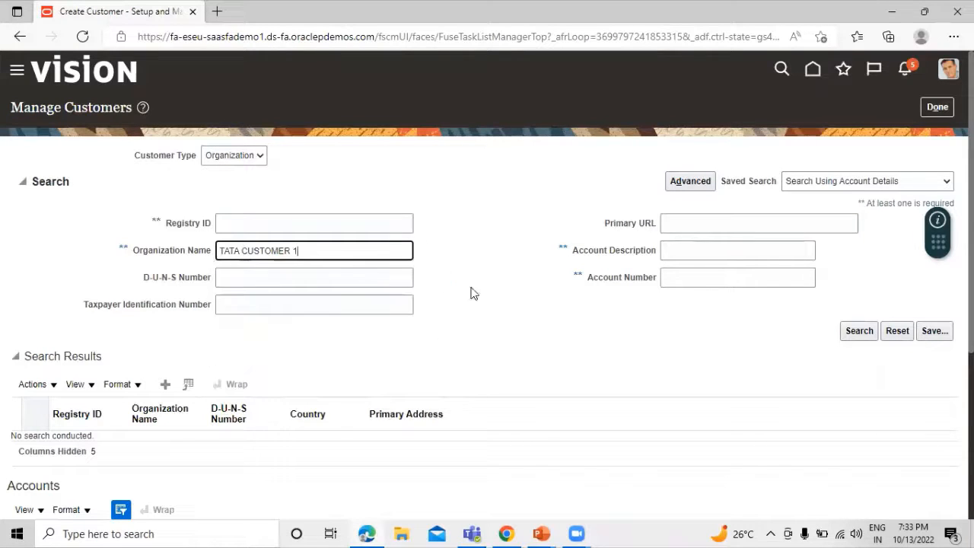
pyautogui.click(858, 332)
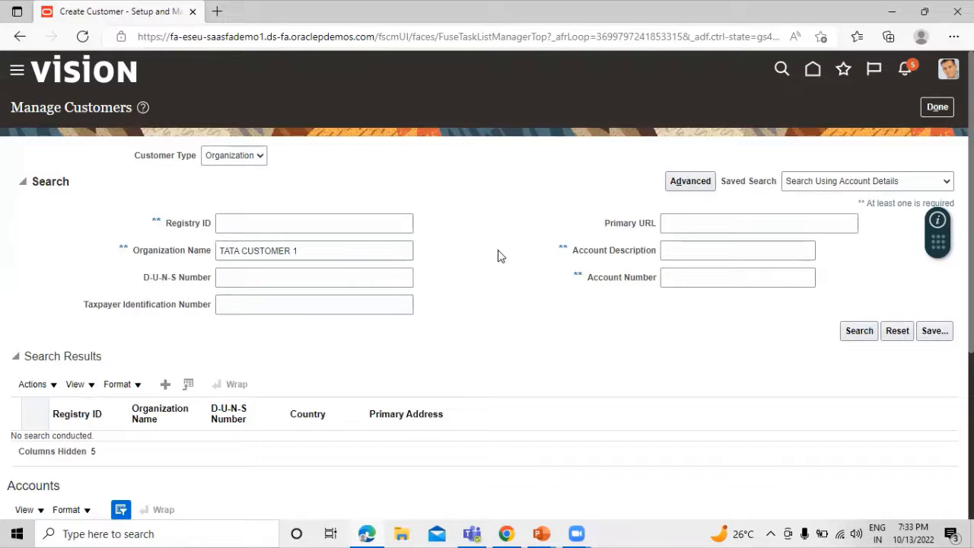
pyautogui.scroll(-1, 485, 251)
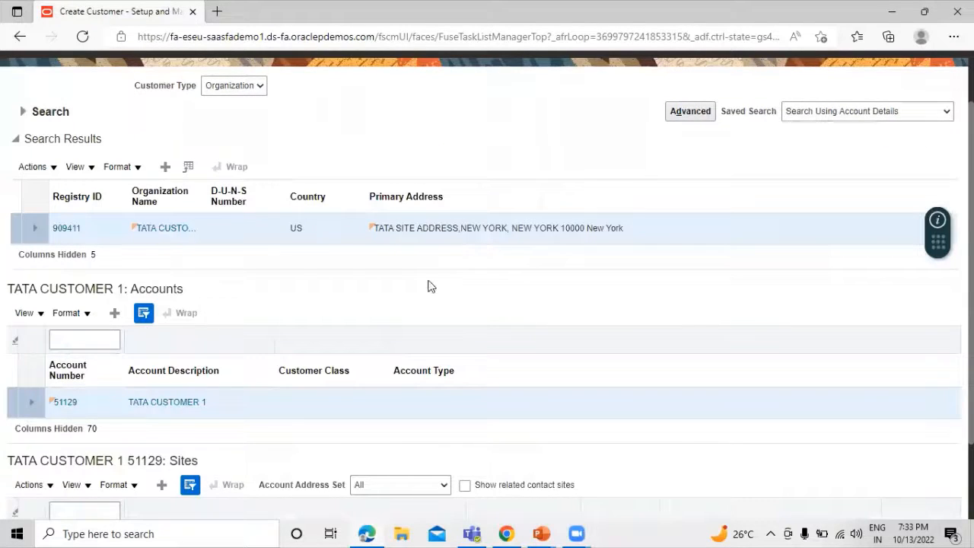
pyautogui.scroll(1, 115, 220)
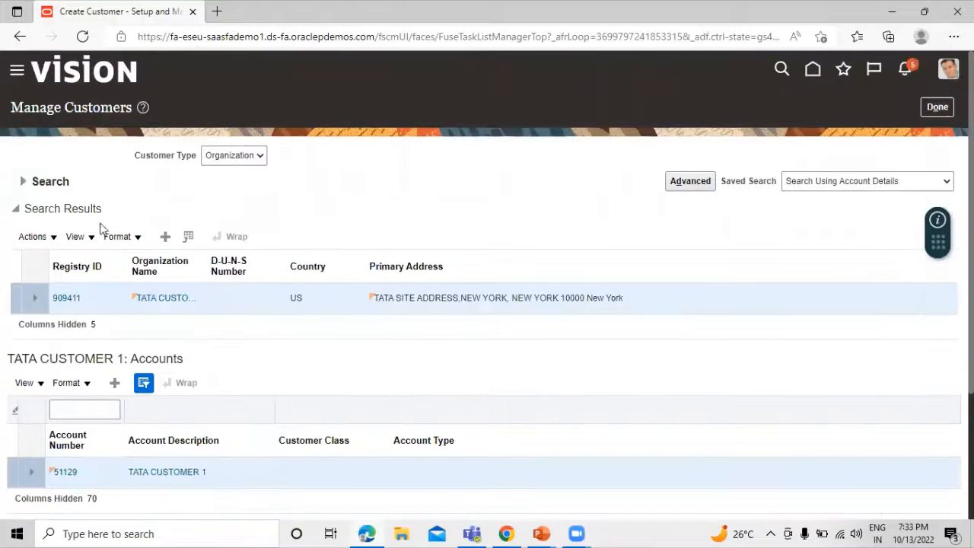
pyautogui.scroll(-2, 207, 320)
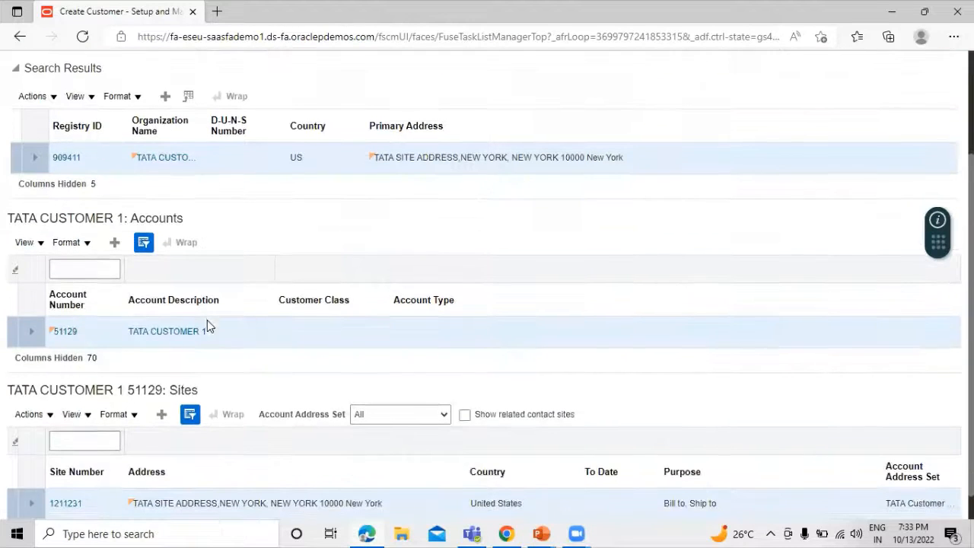
pyautogui.scroll(-1, 204, 244)
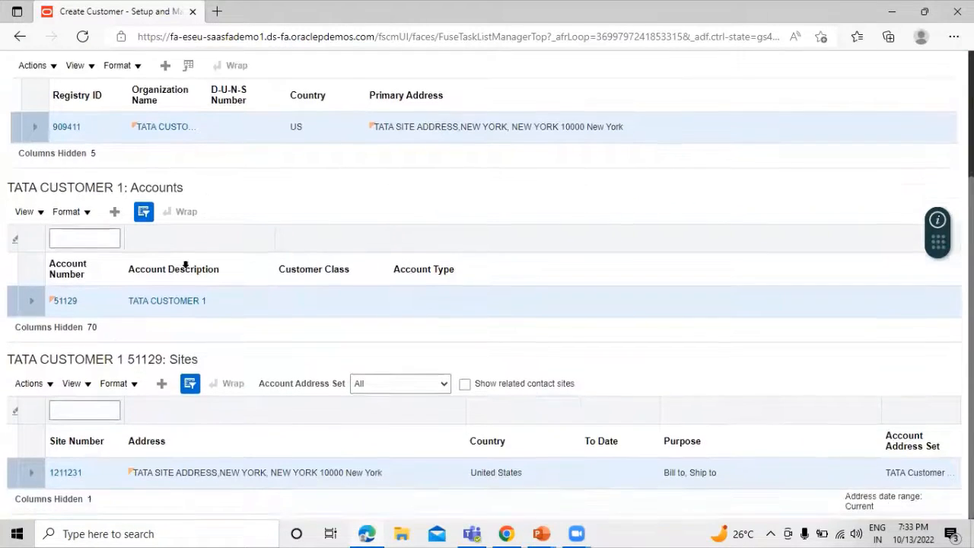
pyautogui.scroll(1, 207, 254)
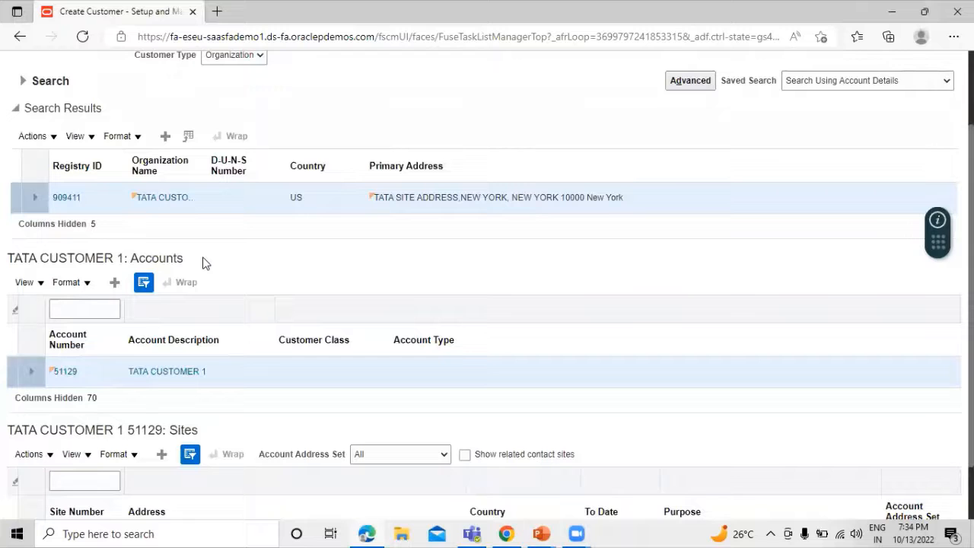
# Open the TATA CUSTOMER 1 account for editing and look over its account information and payment details.
pyautogui.click(68, 375)
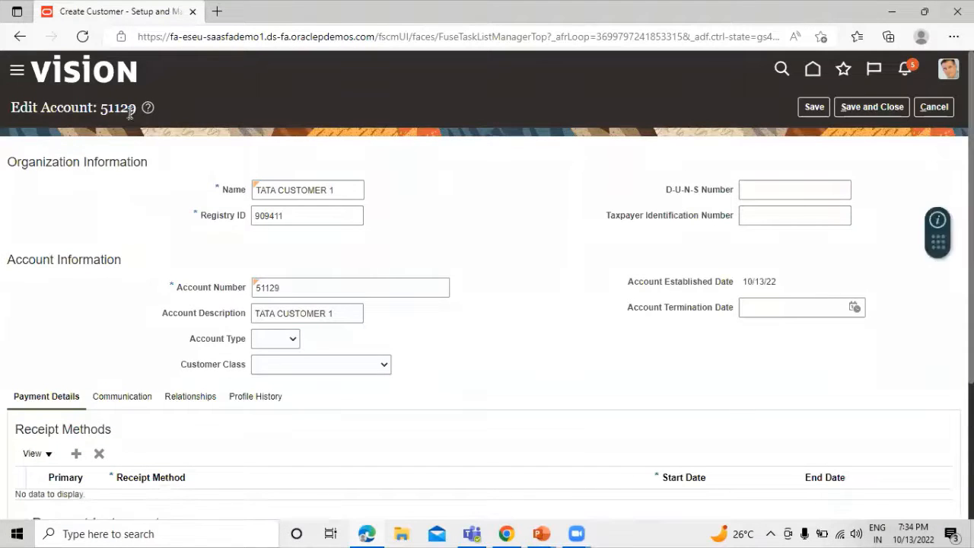
pyautogui.scroll(-3, 80, 219)
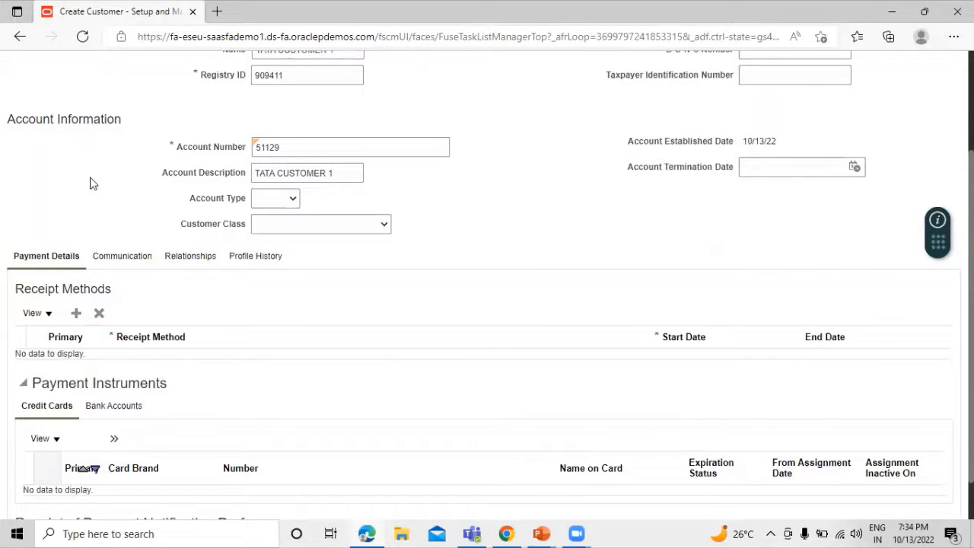
pyautogui.scroll(2, 108, 216)
pyautogui.scroll(-1, 109, 216)
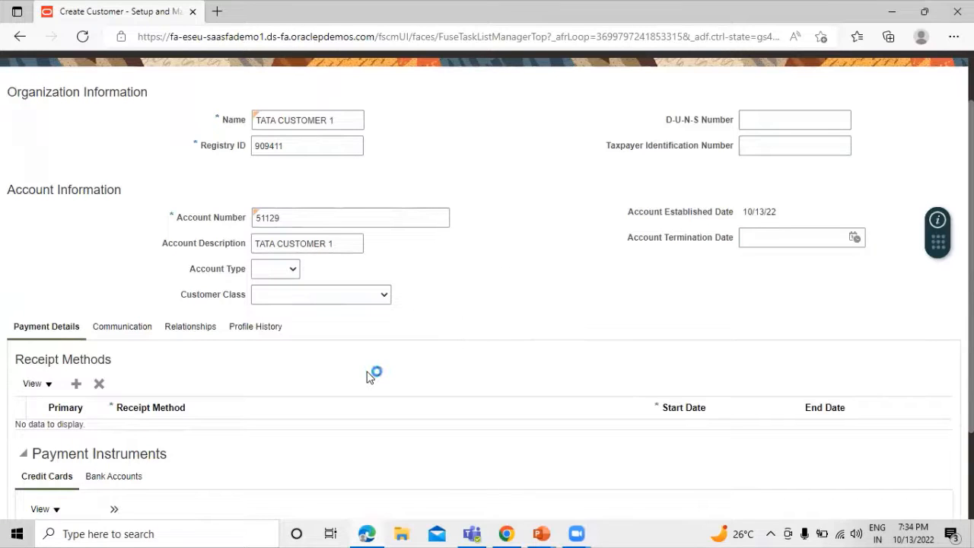
# Show the account's profile history and examine the credit, collections and terms settings of its current profile.
pyautogui.click(260, 328)
pyautogui.scroll(-2, 469, 278)
pyautogui.scroll(-3, 469, 279)
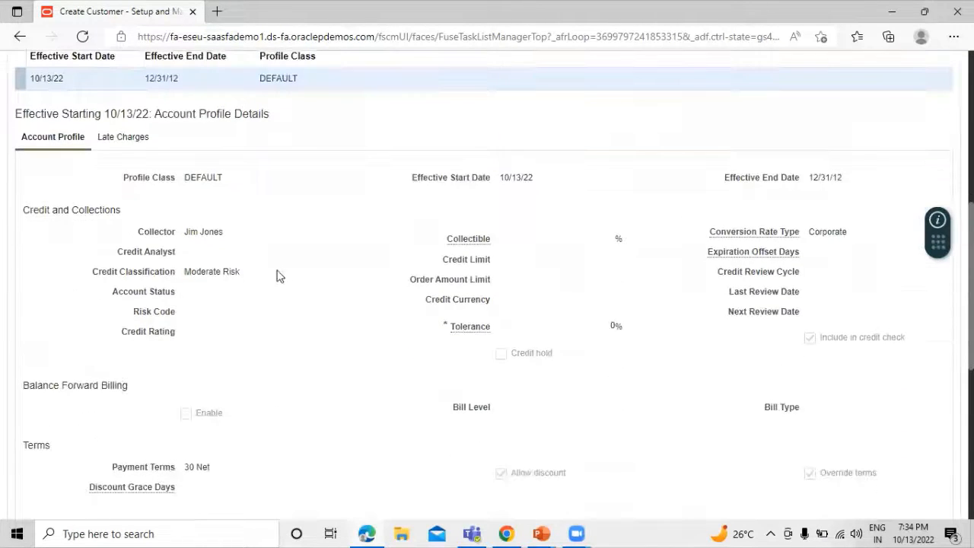
pyautogui.scroll(1, 278, 274)
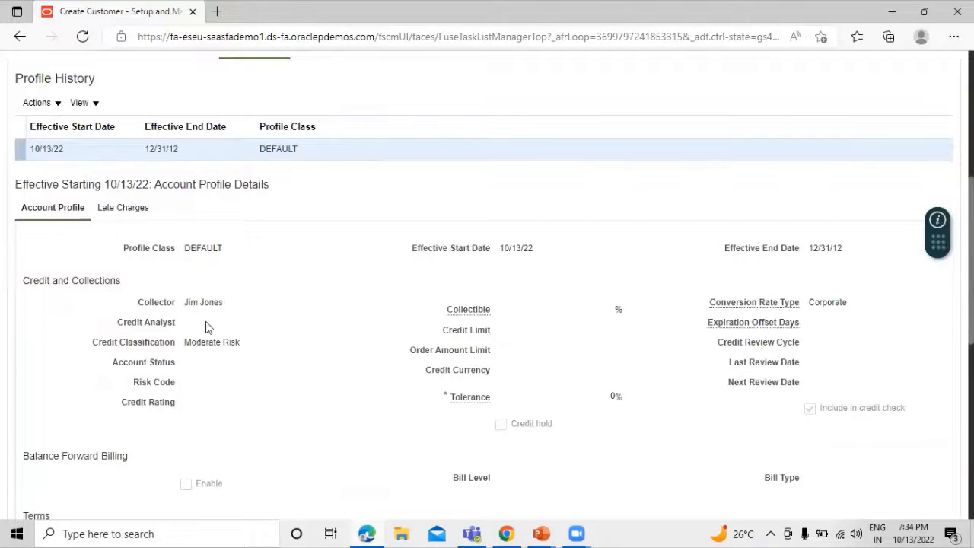
pyautogui.scroll(1, 209, 323)
pyautogui.scroll(1, 238, 308)
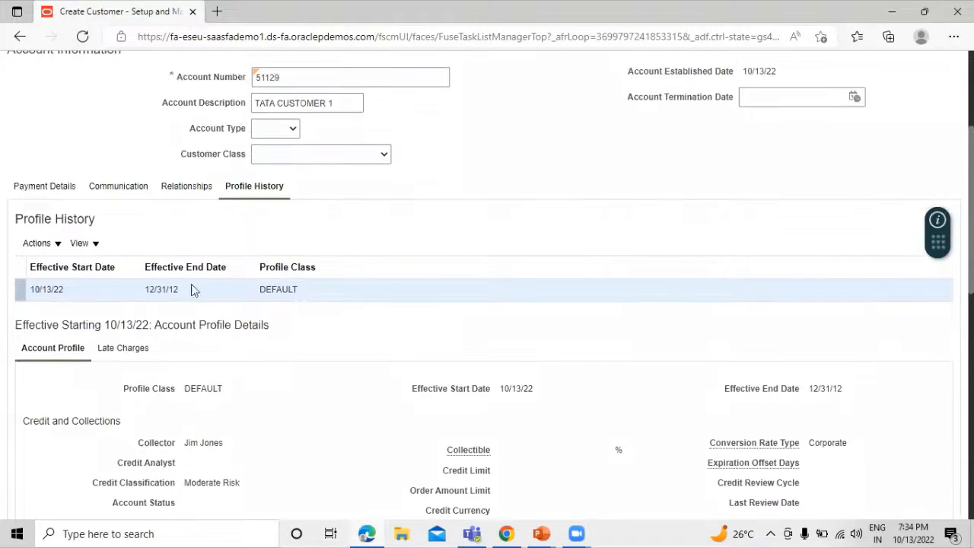
pyautogui.scroll(-2, 220, 324)
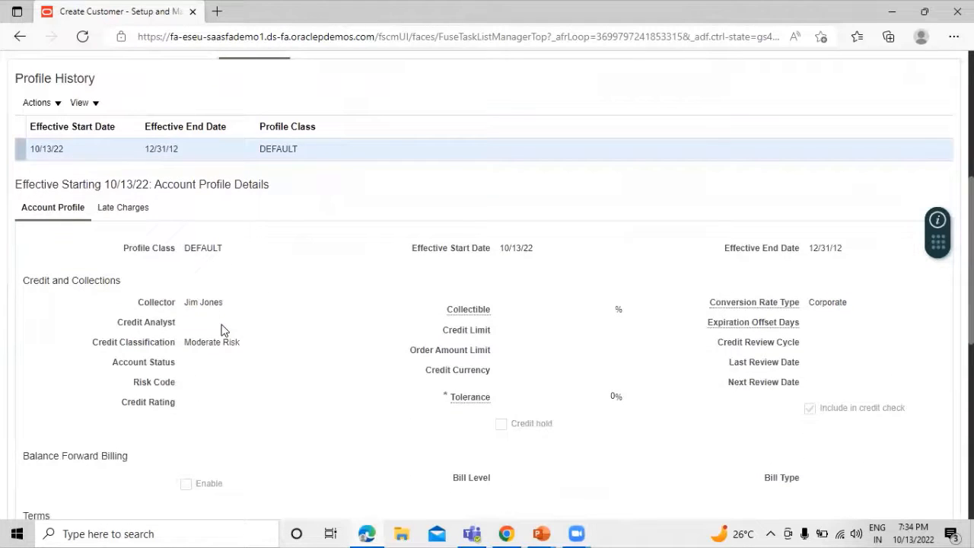
pyautogui.scroll(1, 222, 329)
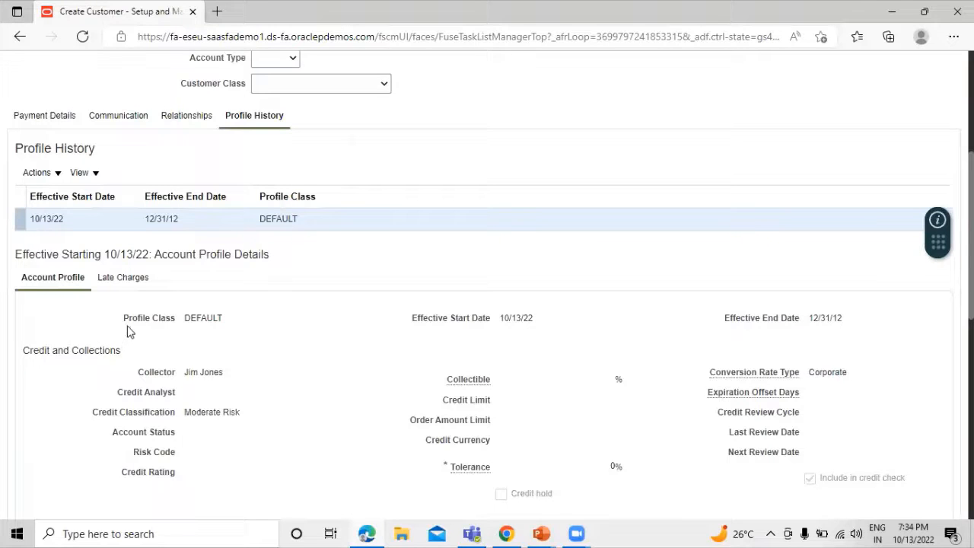
pyautogui.scroll(3, 220, 329)
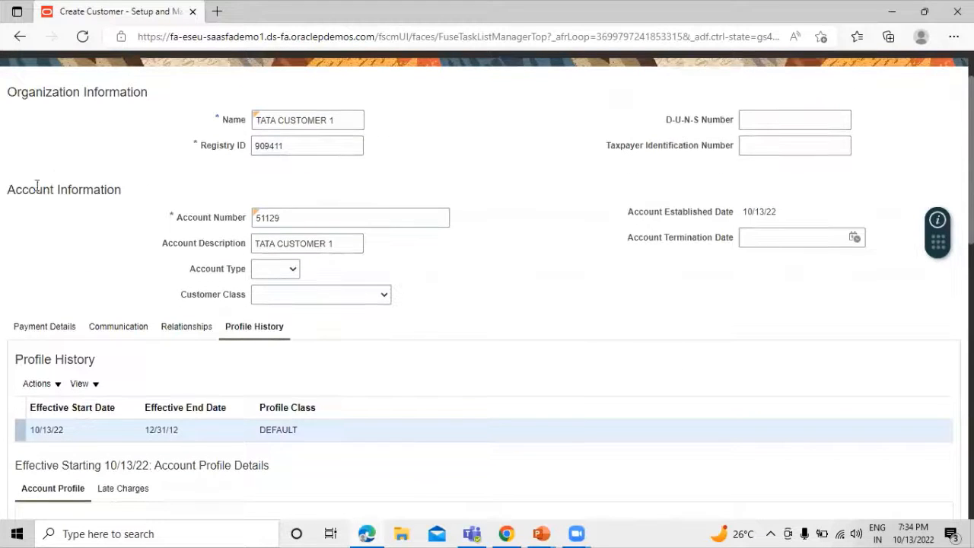
pyautogui.scroll(1, 67, 231)
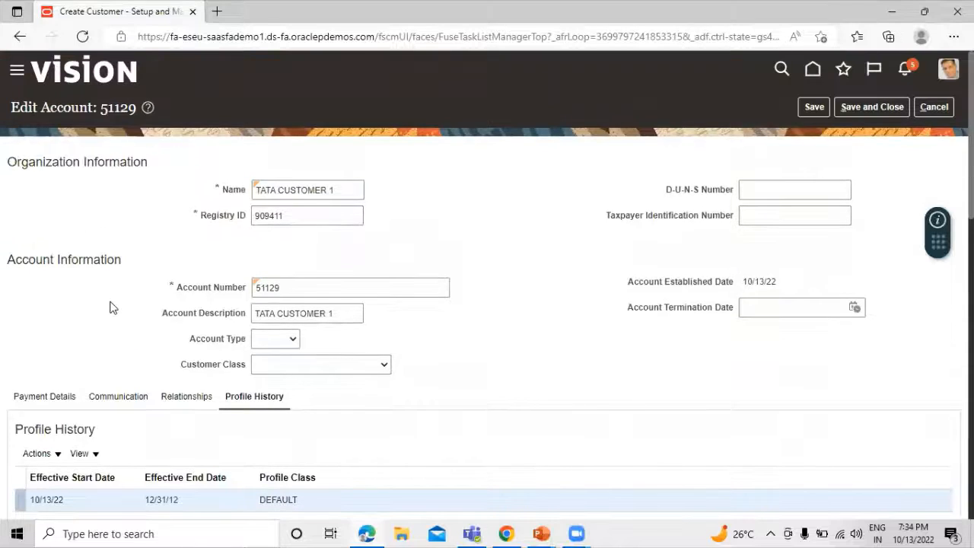
# Correct the account's profile record by setting the profile class to TATA Standard Class and accepting the reset to its defaults.
pyautogui.scroll(-3, 112, 307)
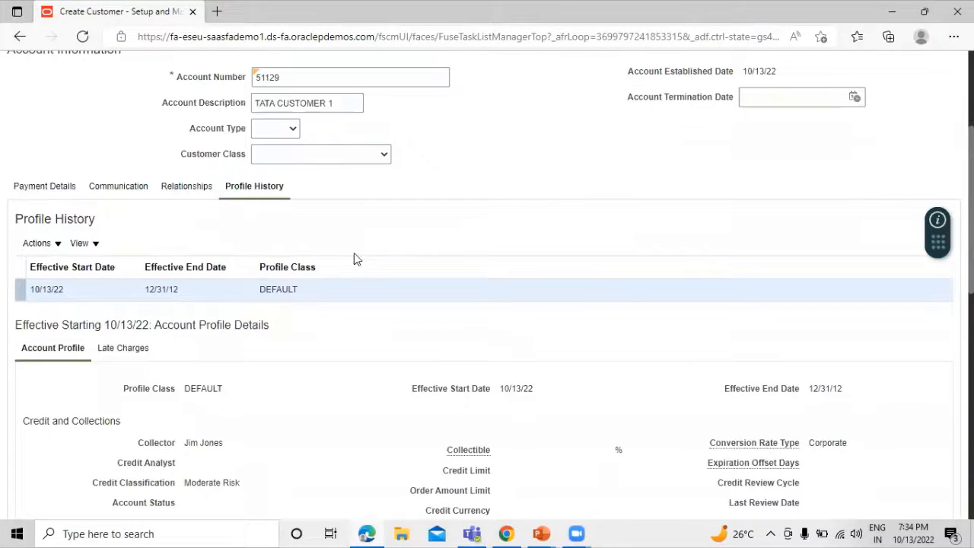
pyautogui.click(57, 245)
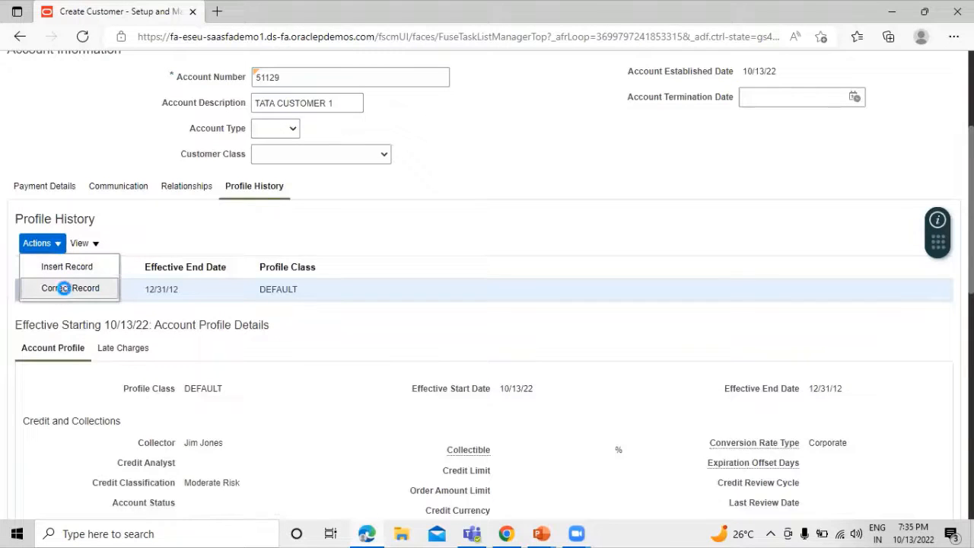
pyautogui.click(69, 289)
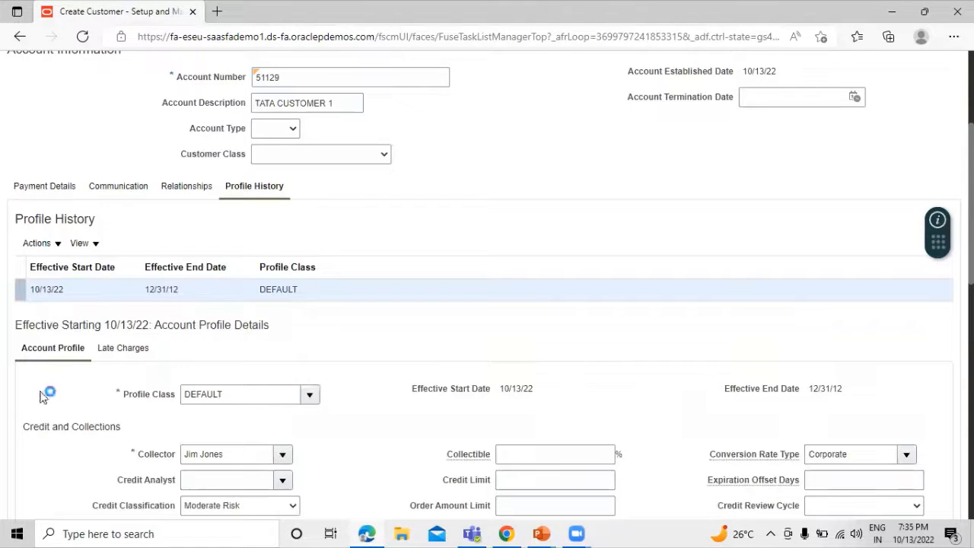
pyautogui.scroll(-2, 347, 315)
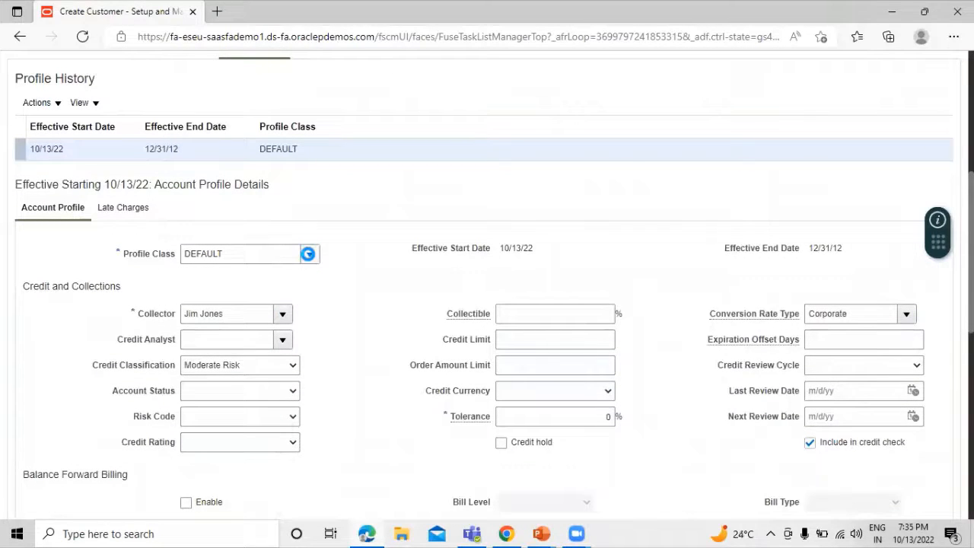
pyautogui.click(308, 254)
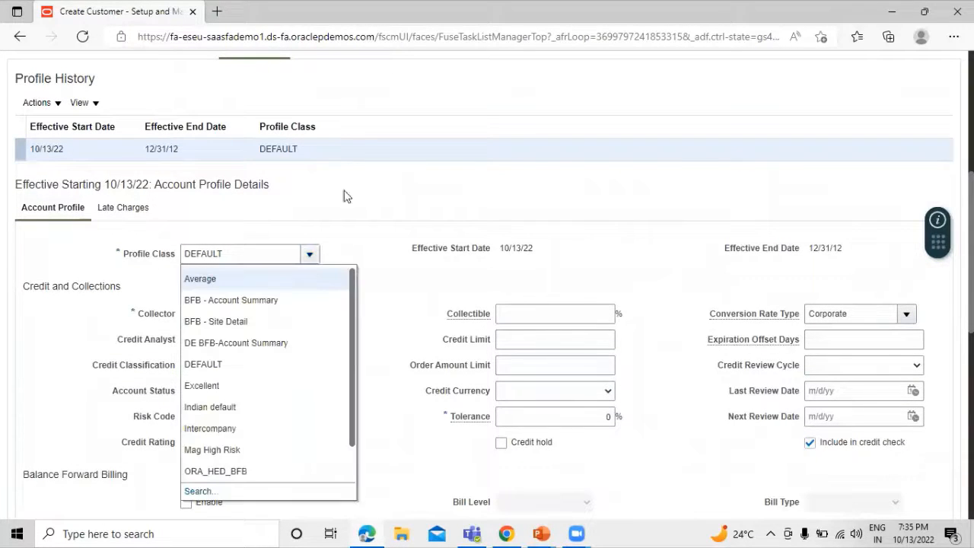
pyautogui.scroll(-1, 348, 252)
pyautogui.moveTo(351, 248); pyautogui.dragTo(352, 311)
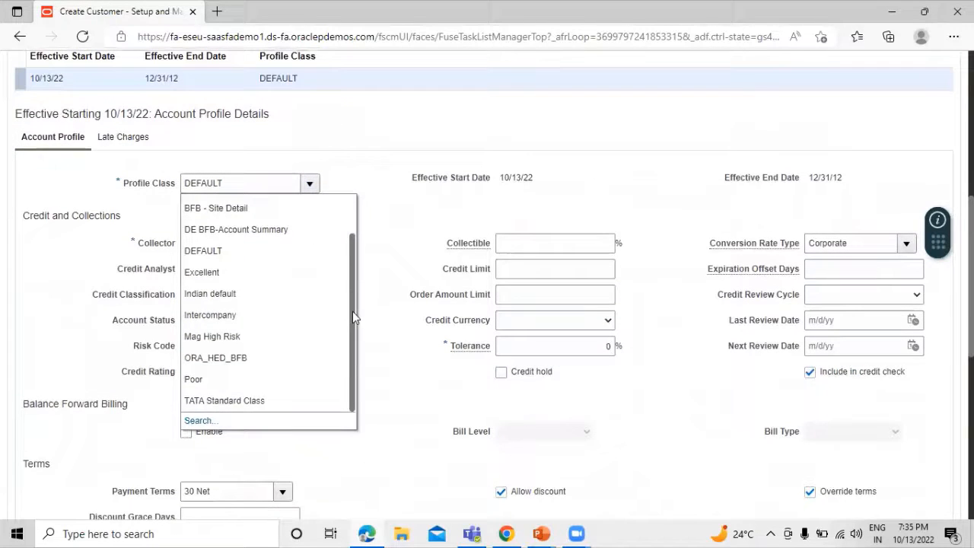
pyautogui.click(236, 402)
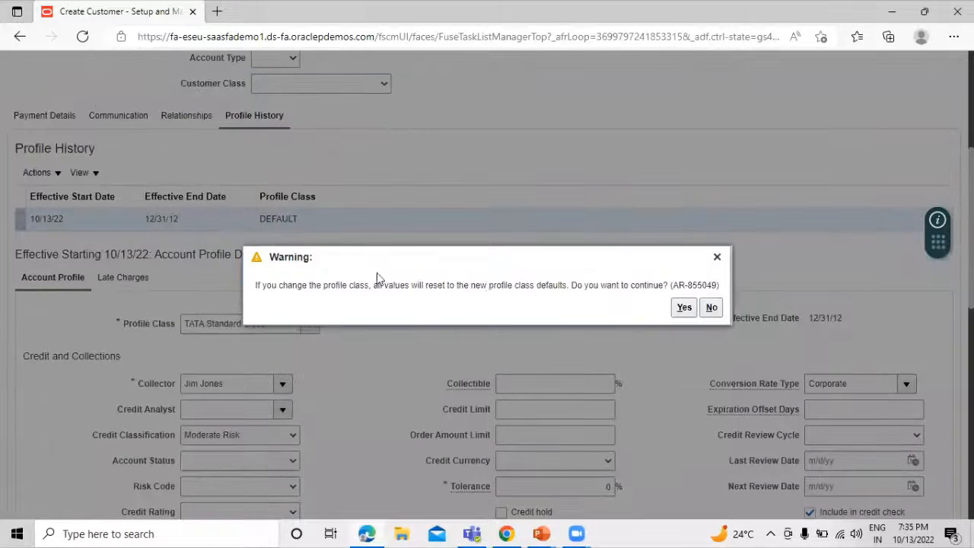
pyautogui.click(684, 306)
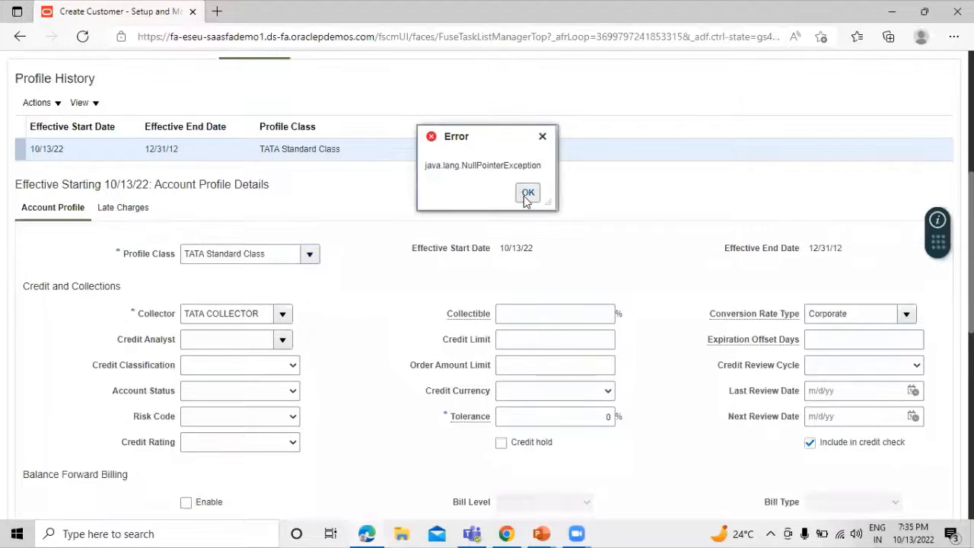
pyautogui.click(524, 194)
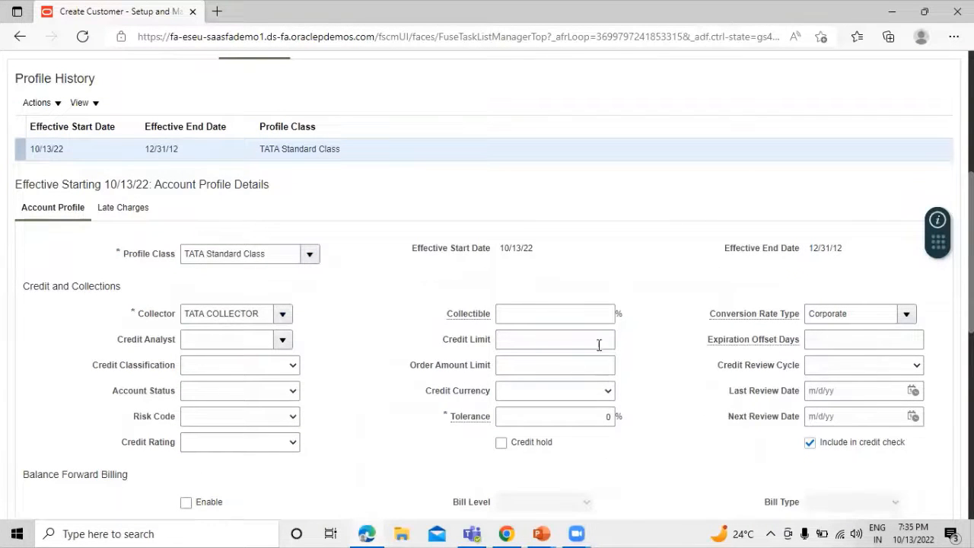
# Review the account profile's credit, payment terms, receipt matching, statement and invoicing settings under TATA Standard Class.
pyautogui.scroll(-3, 649, 413)
pyautogui.scroll(-5, 651, 413)
pyautogui.scroll(2, 650, 398)
pyautogui.scroll(-2, 641, 399)
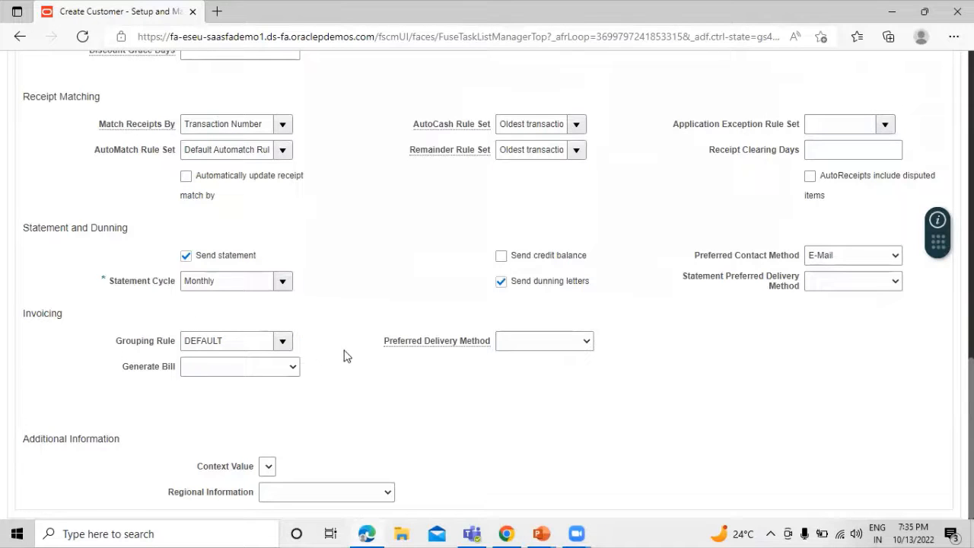
pyautogui.scroll(2, 344, 323)
pyautogui.scroll(2, 344, 324)
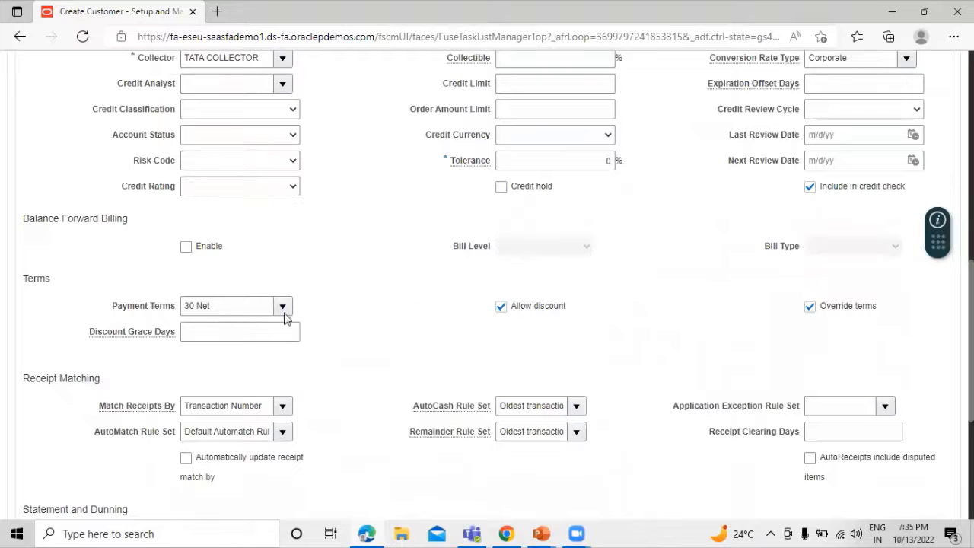
pyautogui.scroll(2, 332, 312)
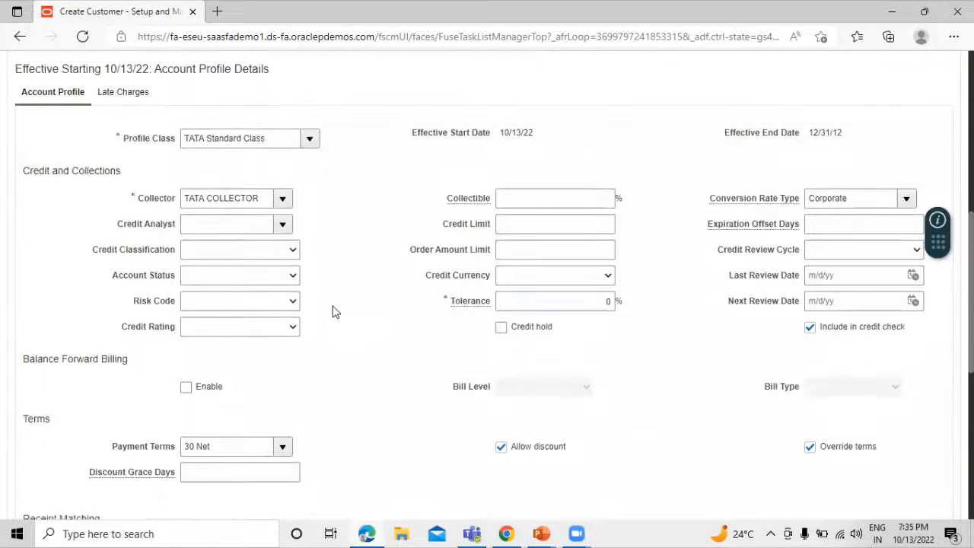
pyautogui.scroll(7, 333, 312)
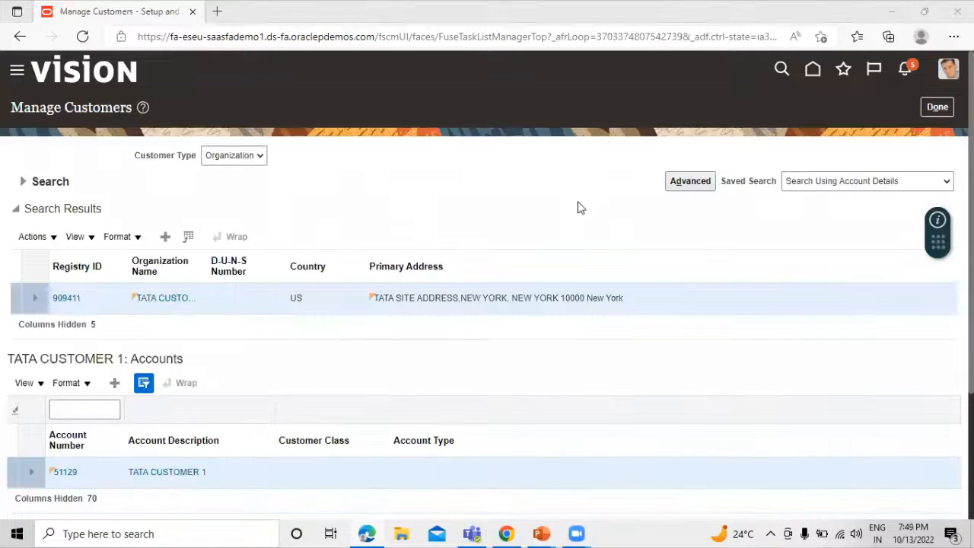
# Open the TATA SITE ADDRESS site of TATA CUSTOMER 1 for editing.
pyautogui.scroll(-2, 448, 346)
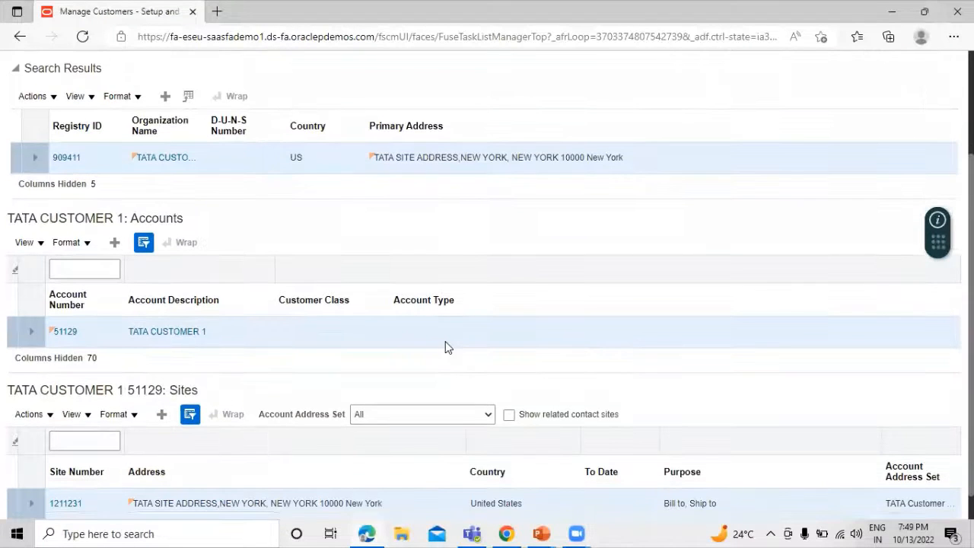
pyautogui.scroll(-1, 447, 347)
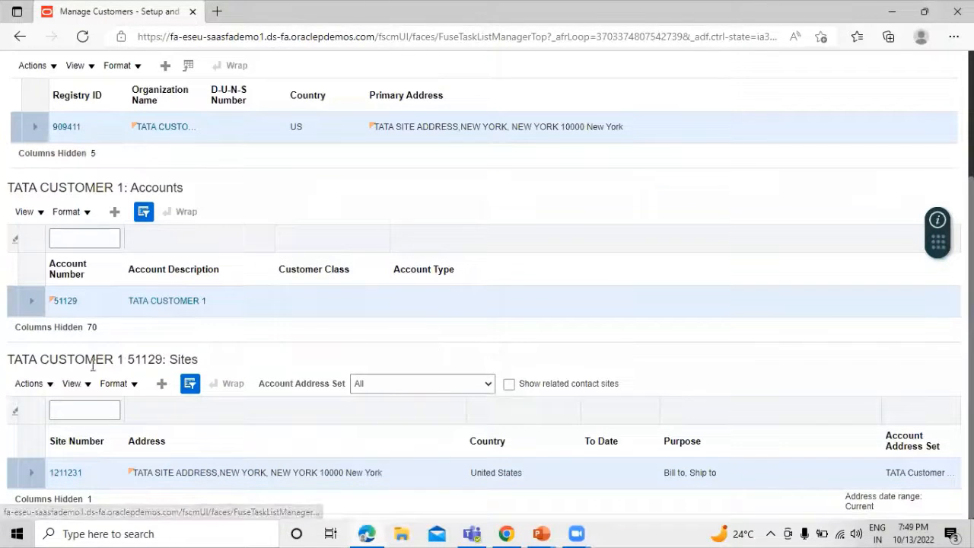
pyautogui.click(65, 473)
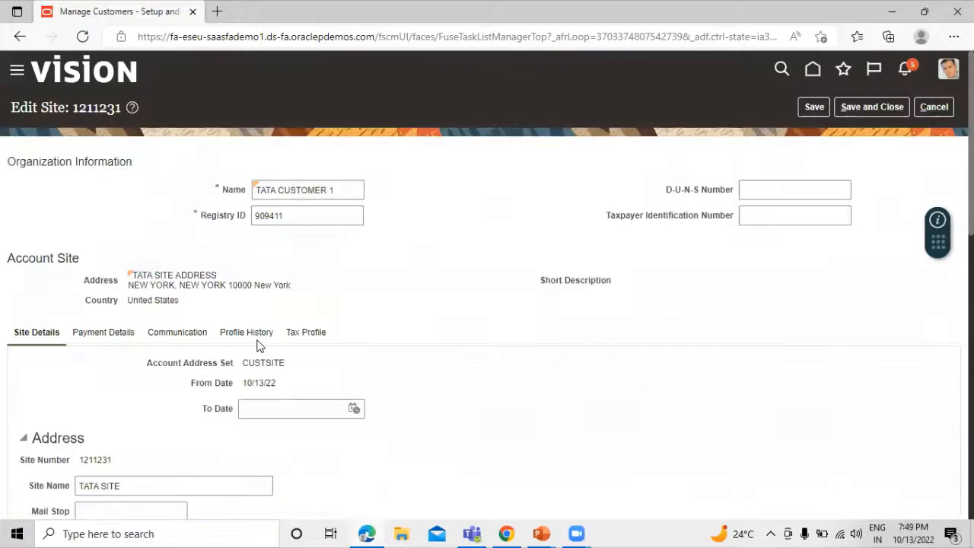
# Start creating a site profile from the profile history of the TATA SITE ADDRESS account site.
pyautogui.scroll(-2, 364, 289)
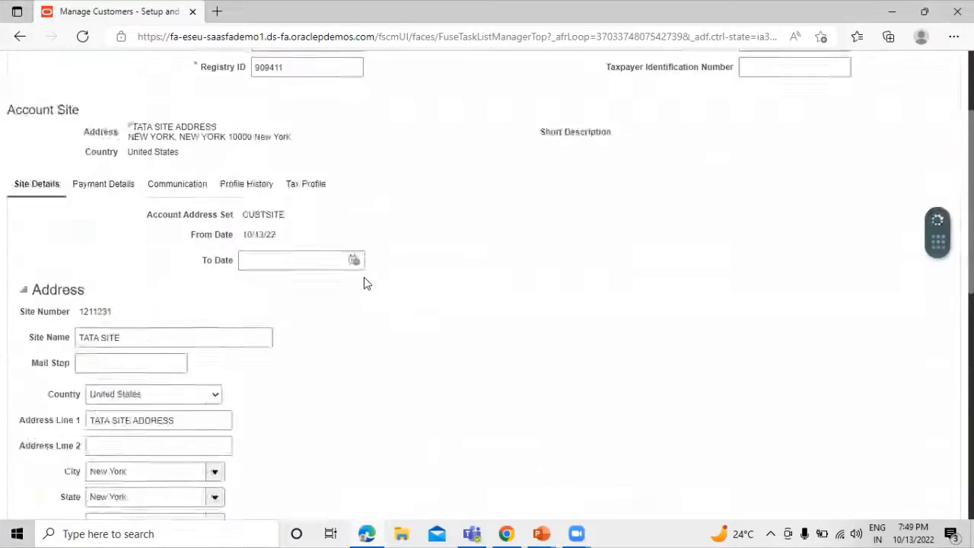
pyautogui.scroll(2, 366, 283)
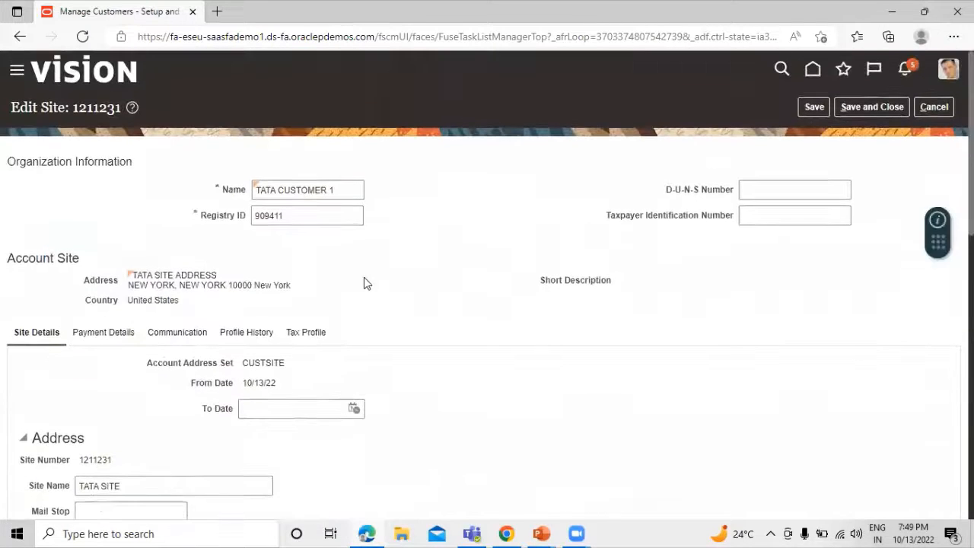
pyautogui.click(245, 332)
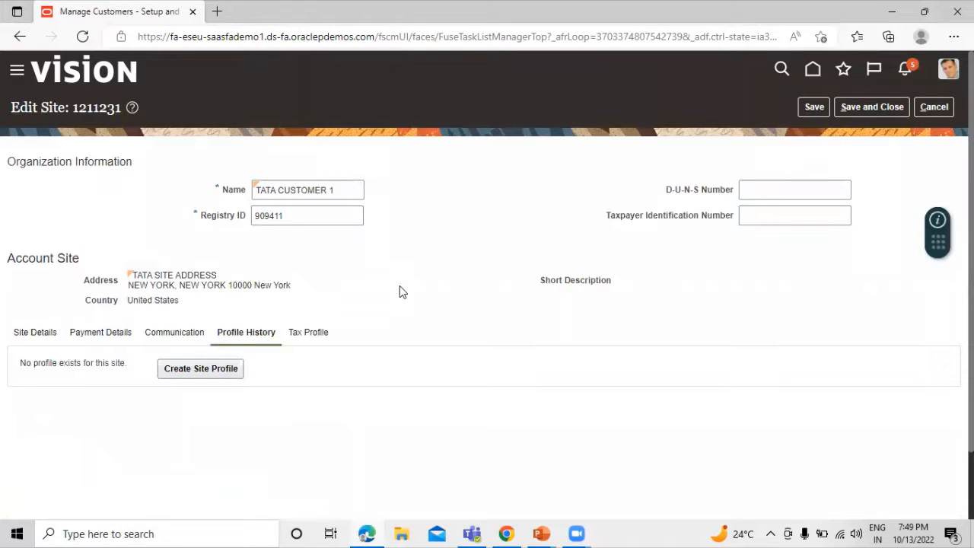
pyautogui.click(185, 372)
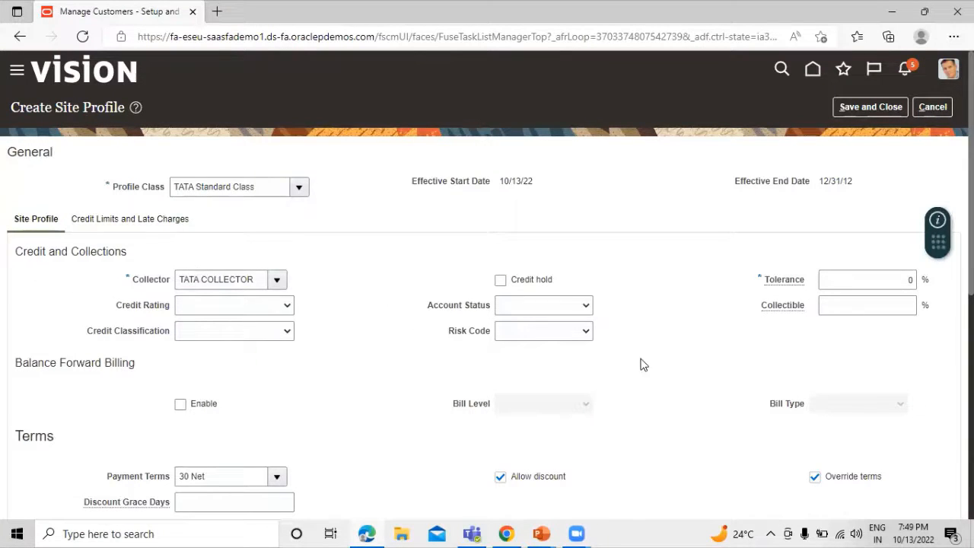
# Review the new site profile's collections, payment terms, receipt matching, statement and invoicing settings under TATA Standard Class.
pyautogui.scroll(-2, 642, 363)
pyautogui.scroll(-2, 305, 324)
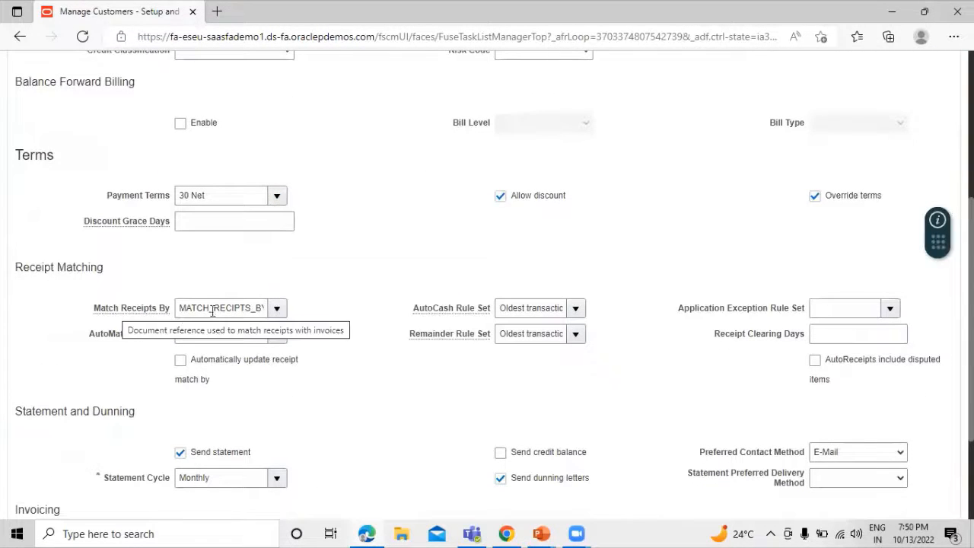
pyautogui.scroll(-2, 288, 323)
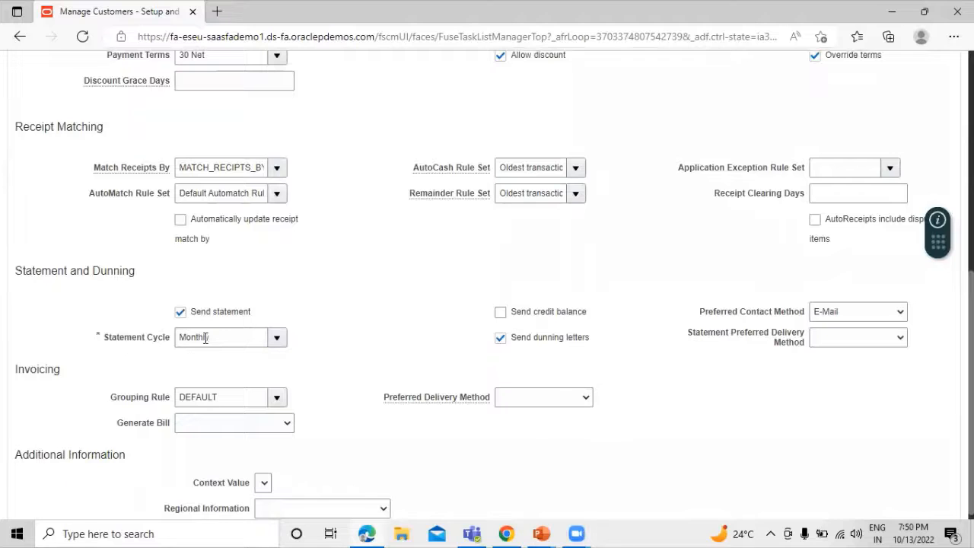
pyautogui.scroll(-1, 356, 331)
pyautogui.scroll(7, 362, 331)
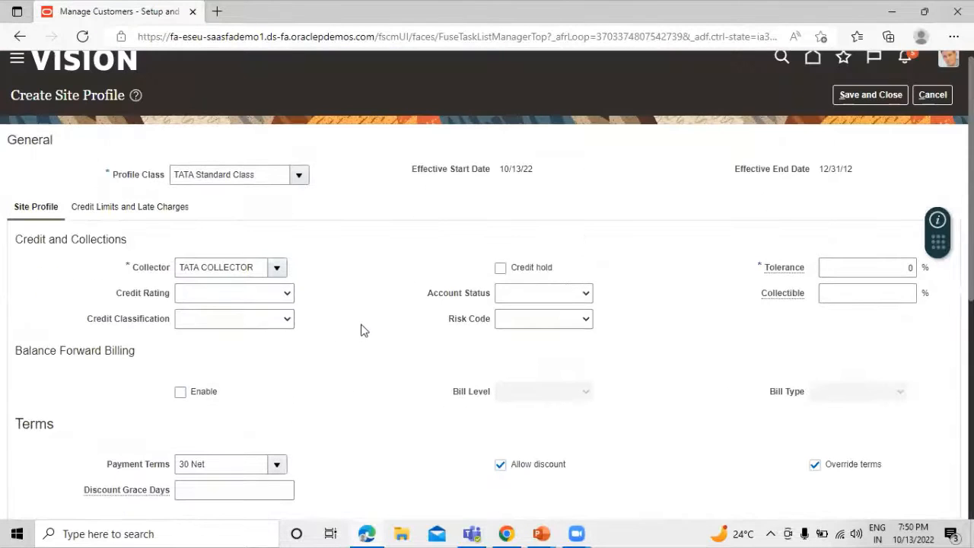